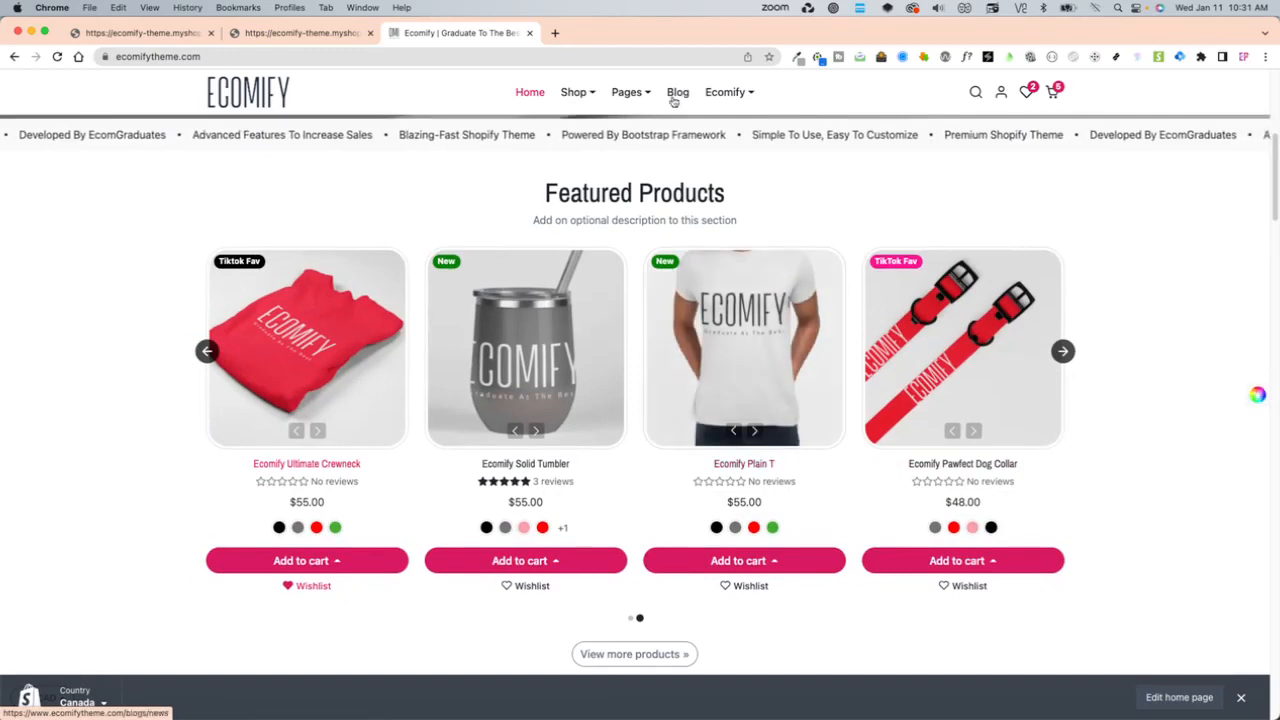
# - Browse the storefront's Apparel collection and open the Champion Performance T-Shirt product page
pyautogui.moveTo(578, 92)
pyautogui.click(425, 190)
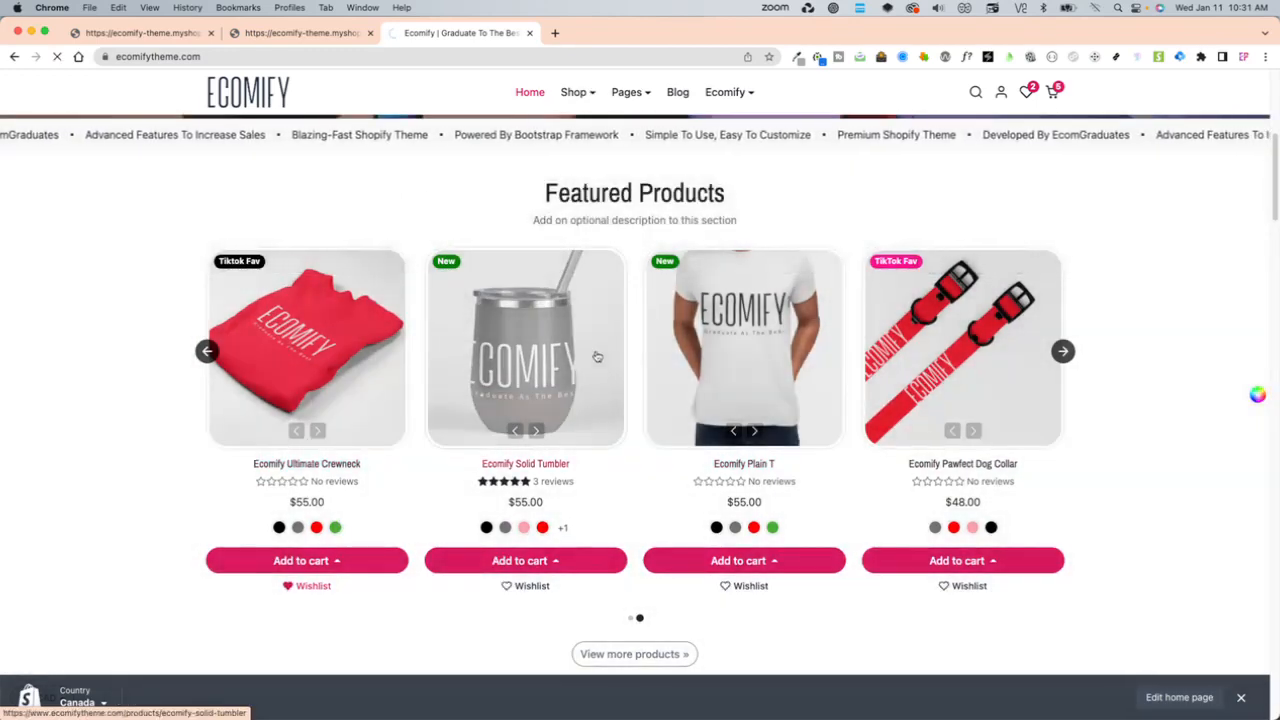
pyautogui.scroll(-3, 590, 545)
pyautogui.scroll(-5, 590, 545)
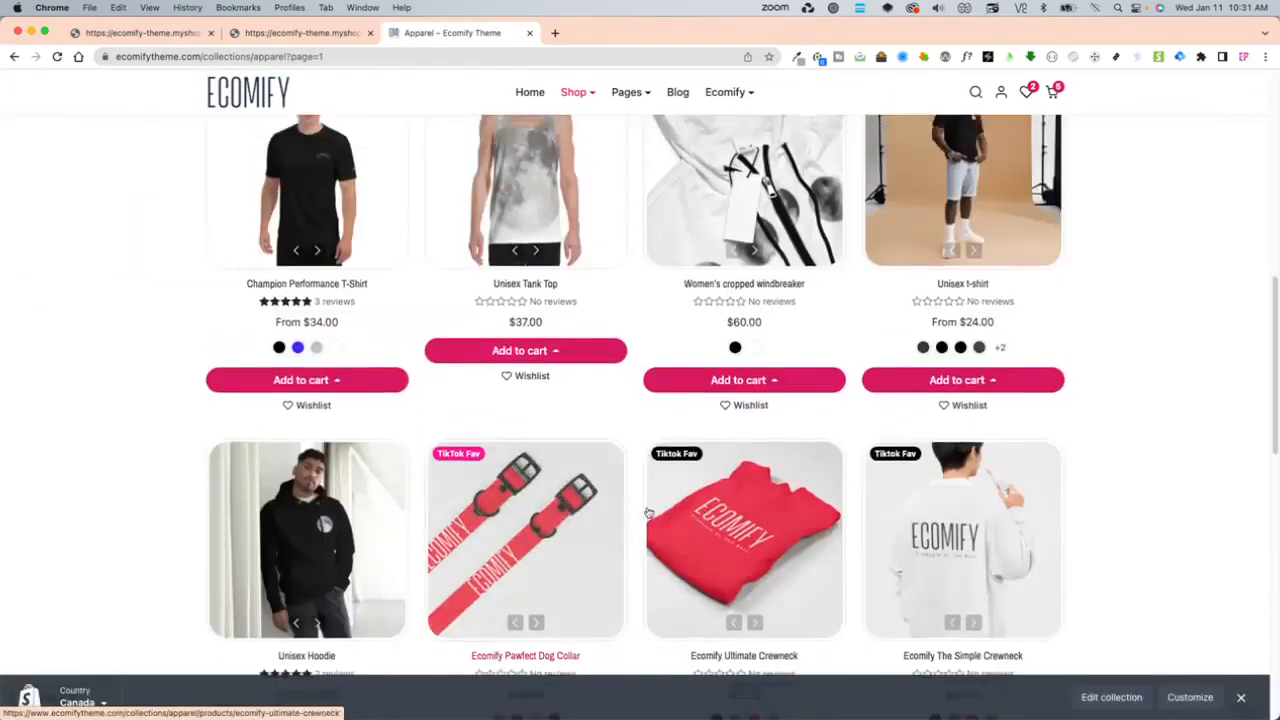
pyautogui.scroll(2, 186, 528)
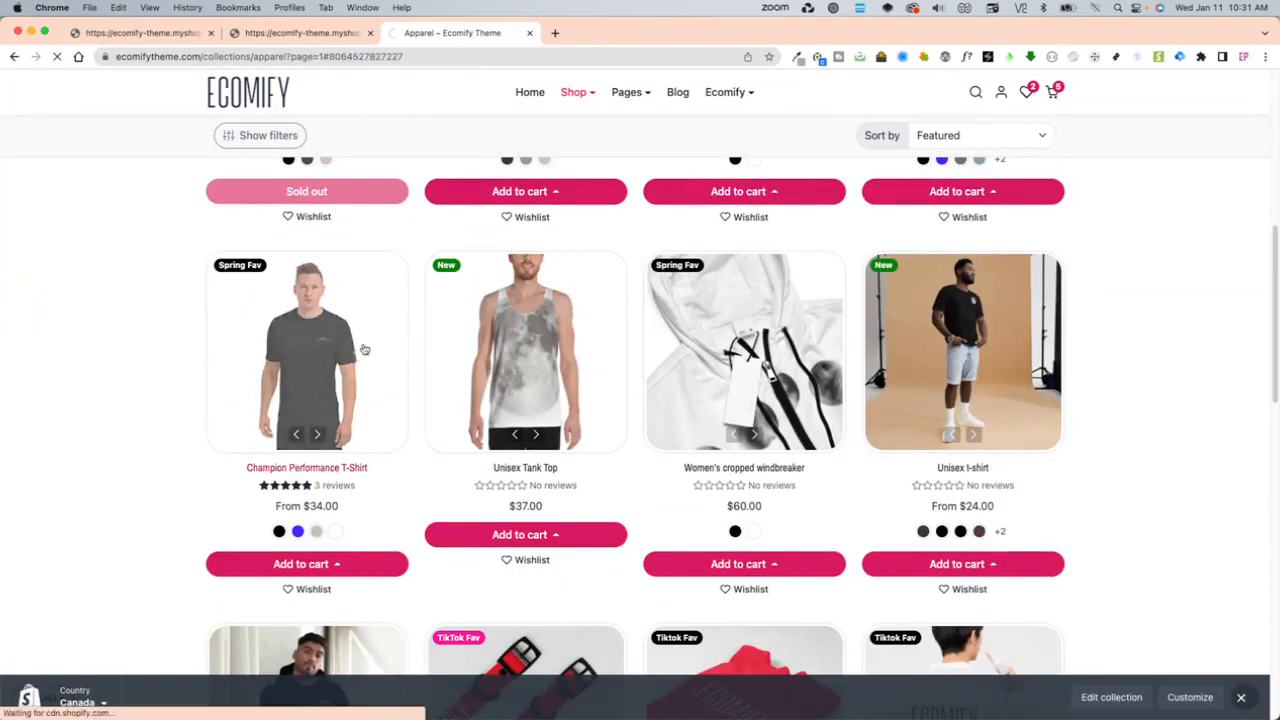
pyautogui.click(361, 353)
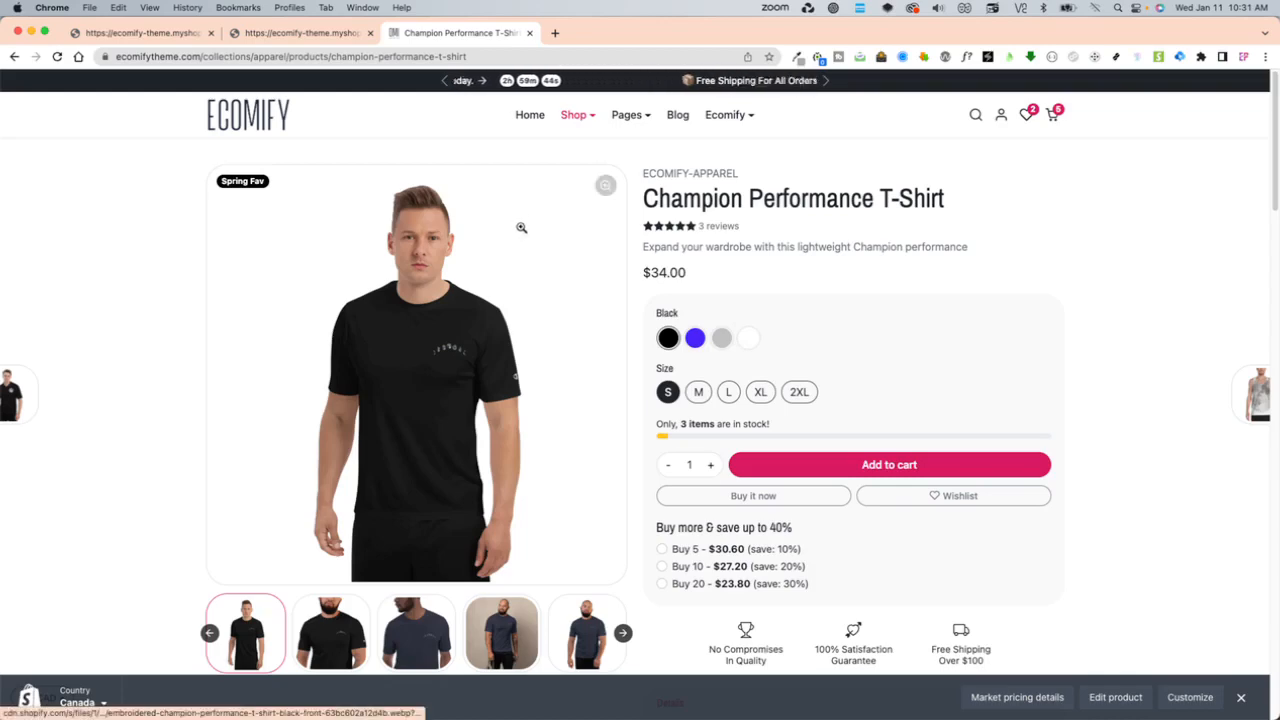
# - Switch to the theme editor, exit to the Shopify admin and show the store's product list
pyautogui.click(150, 32)
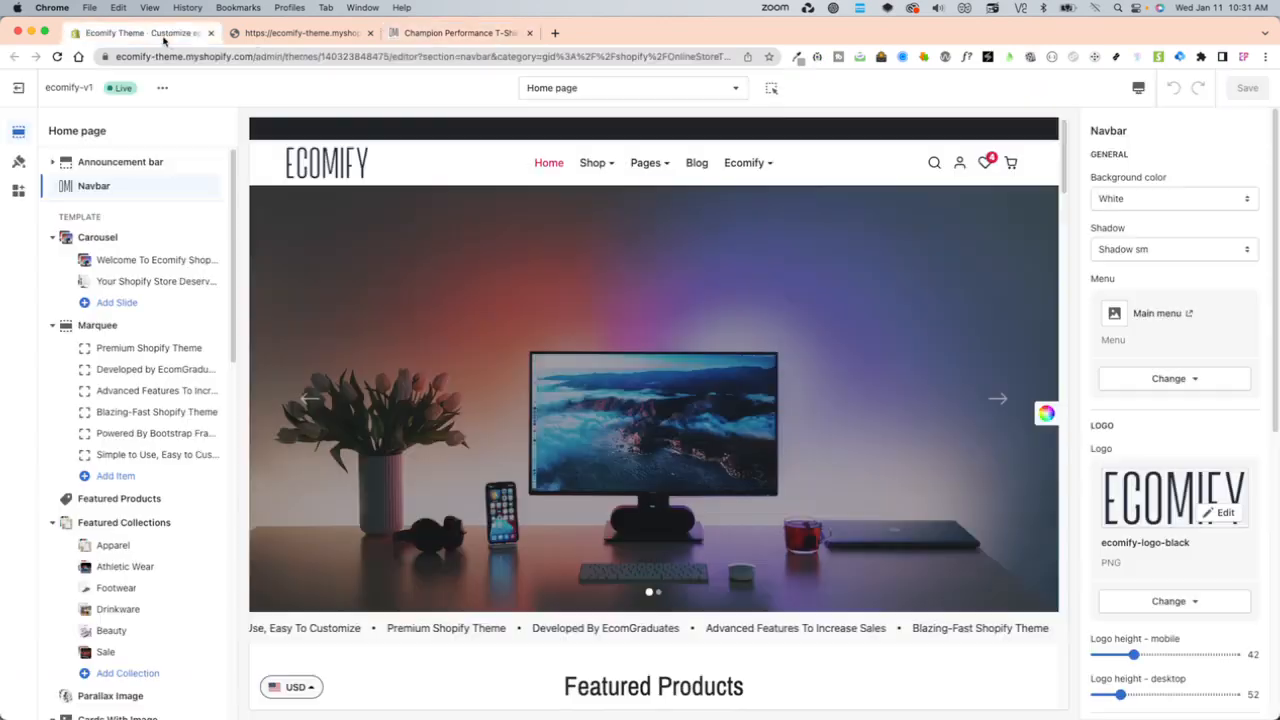
pyautogui.click(18, 88)
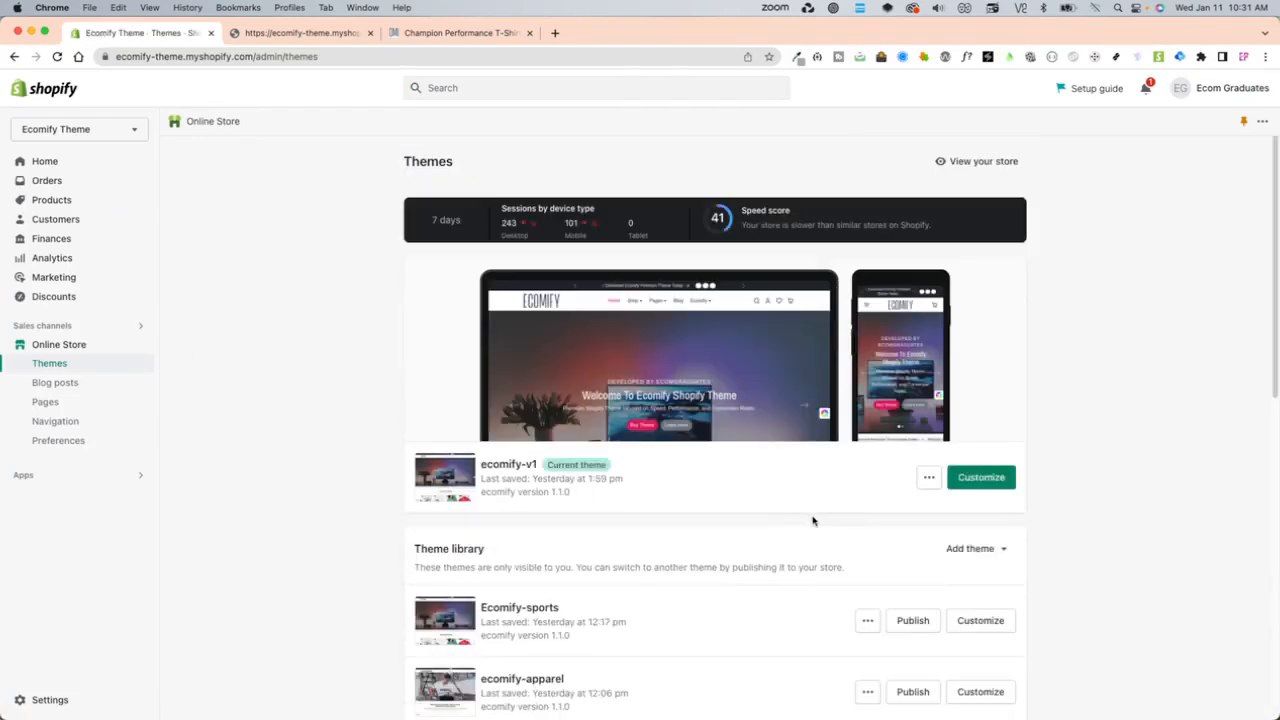
pyautogui.click(89, 204)
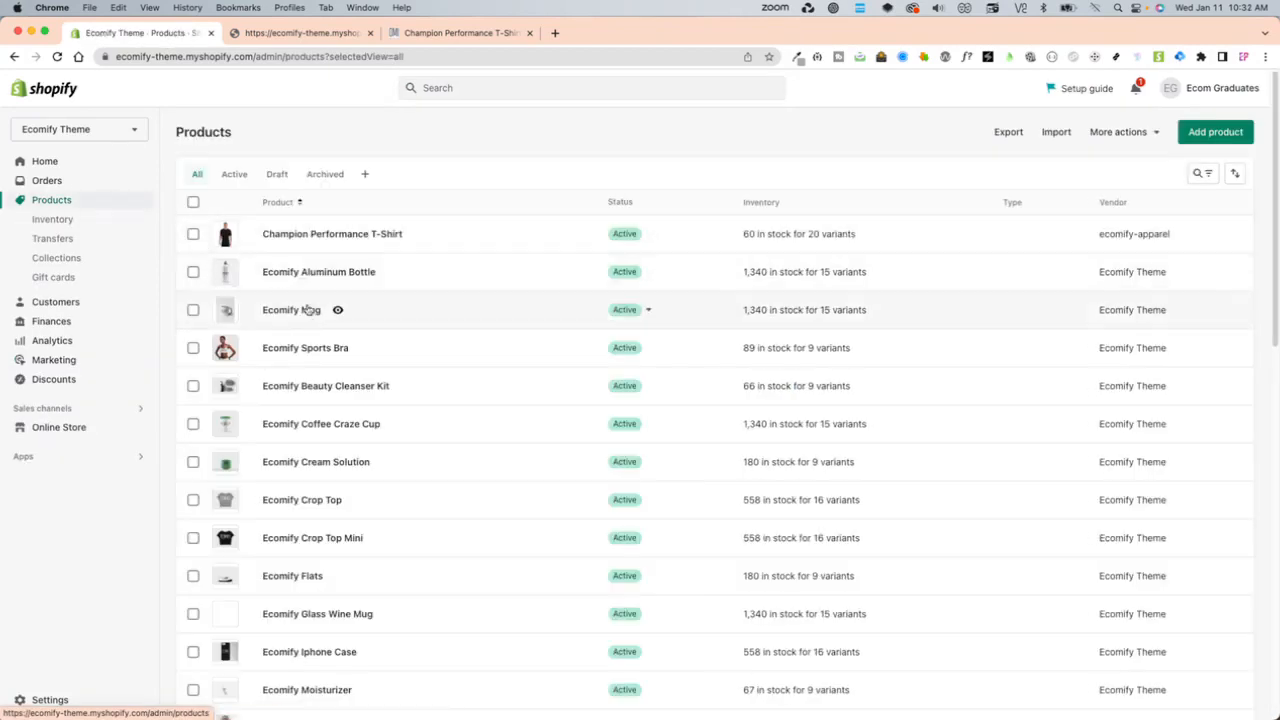
# - Open the Ecomify Mug product and review its description, media, color and size options, and variants
pyautogui.click(306, 312)
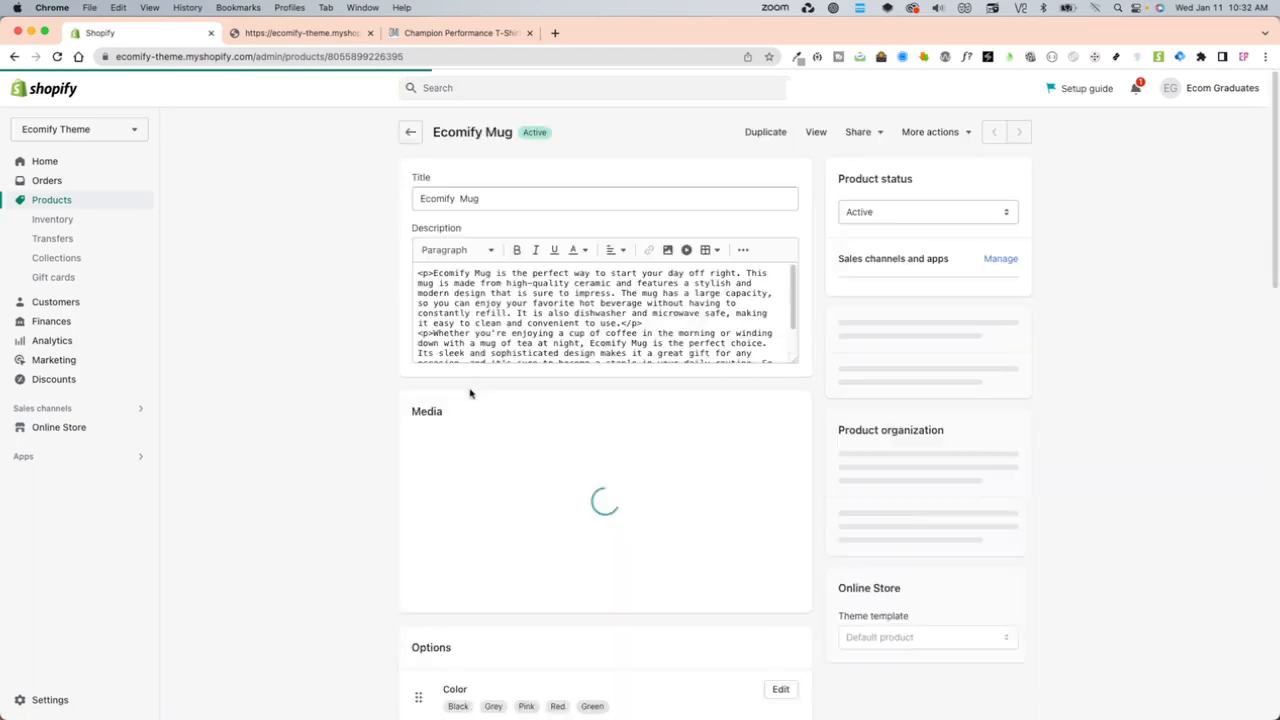
pyautogui.scroll(-1, 760, 562)
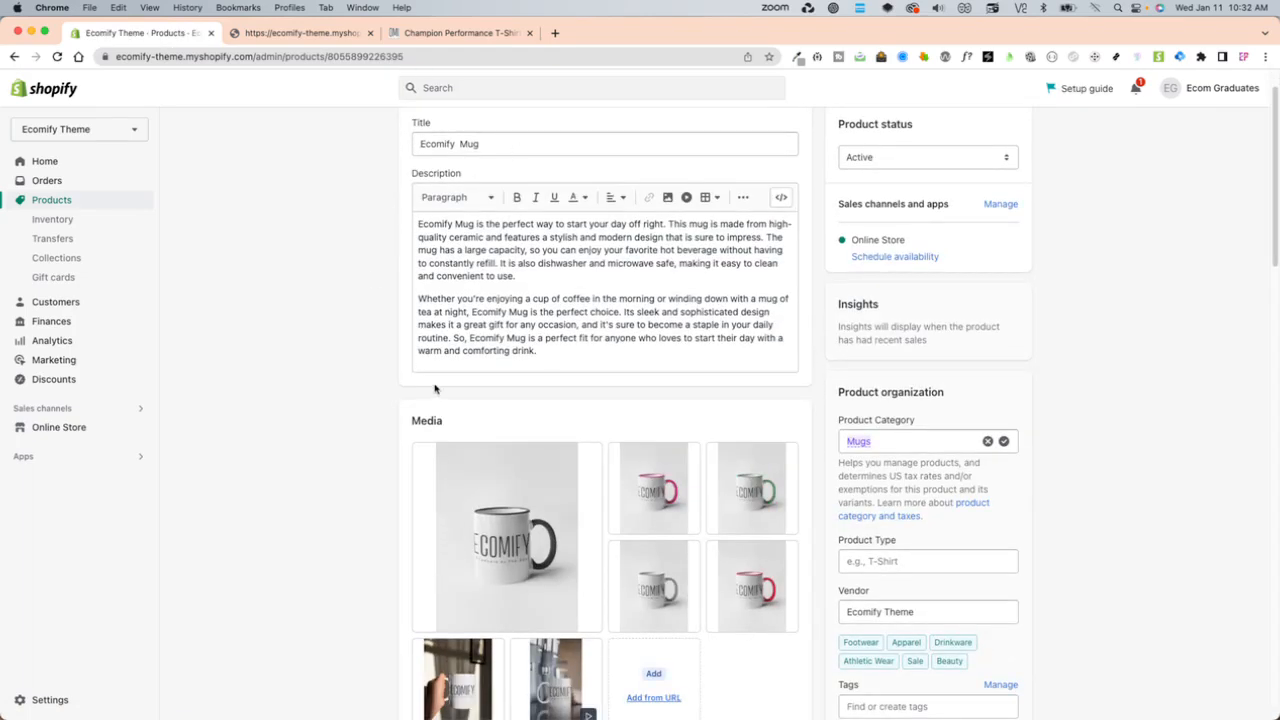
pyautogui.scroll(-5, 435, 388)
pyautogui.scroll(-5, 768, 525)
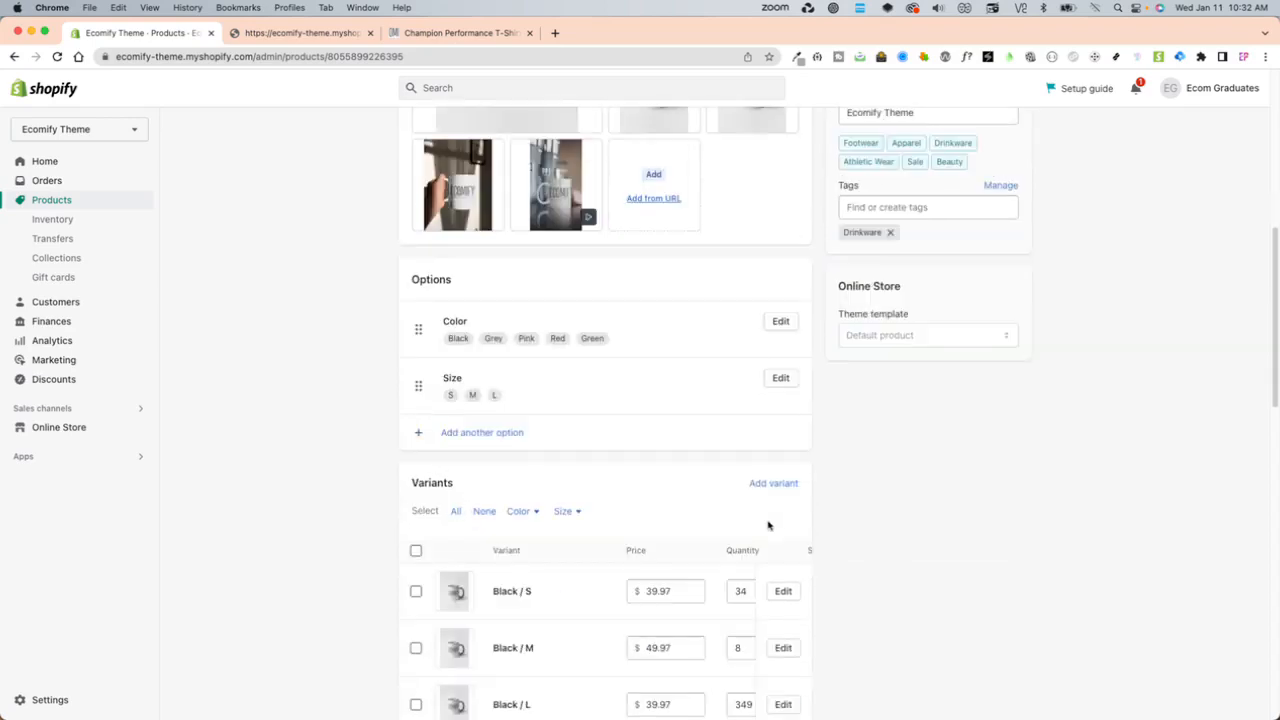
pyautogui.scroll(-1, 764, 524)
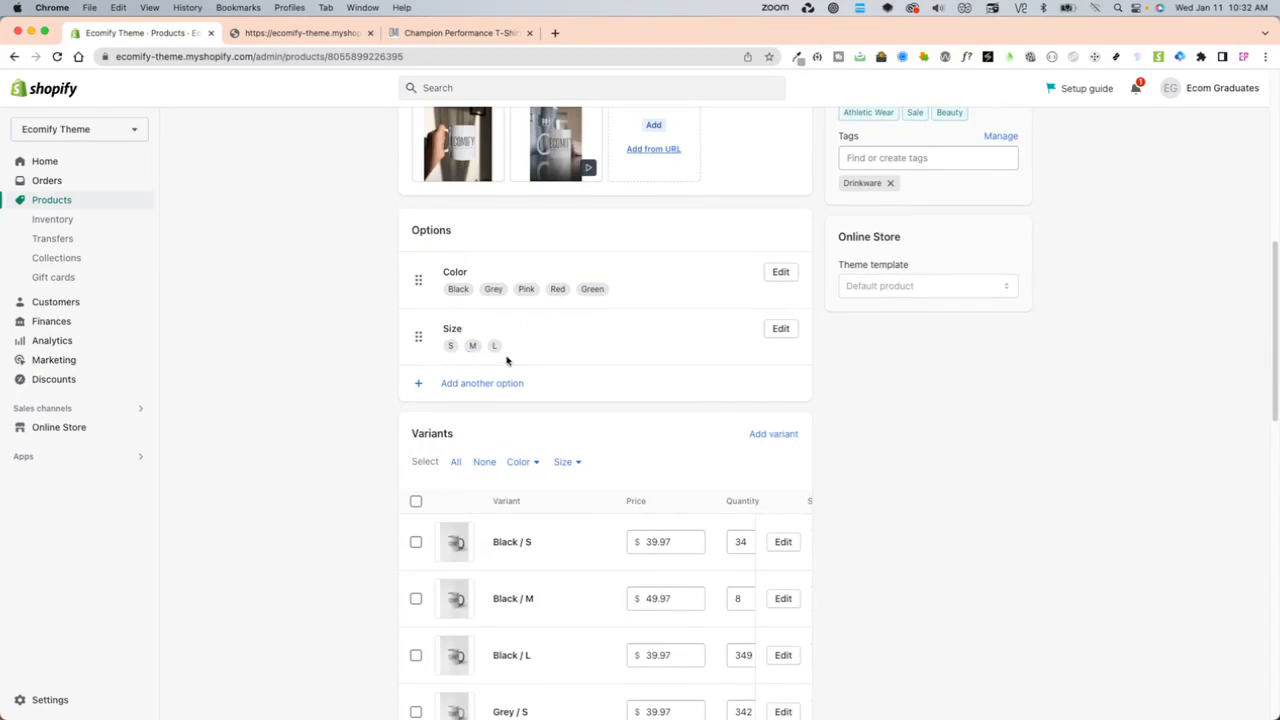
pyautogui.scroll(8, 717, 374)
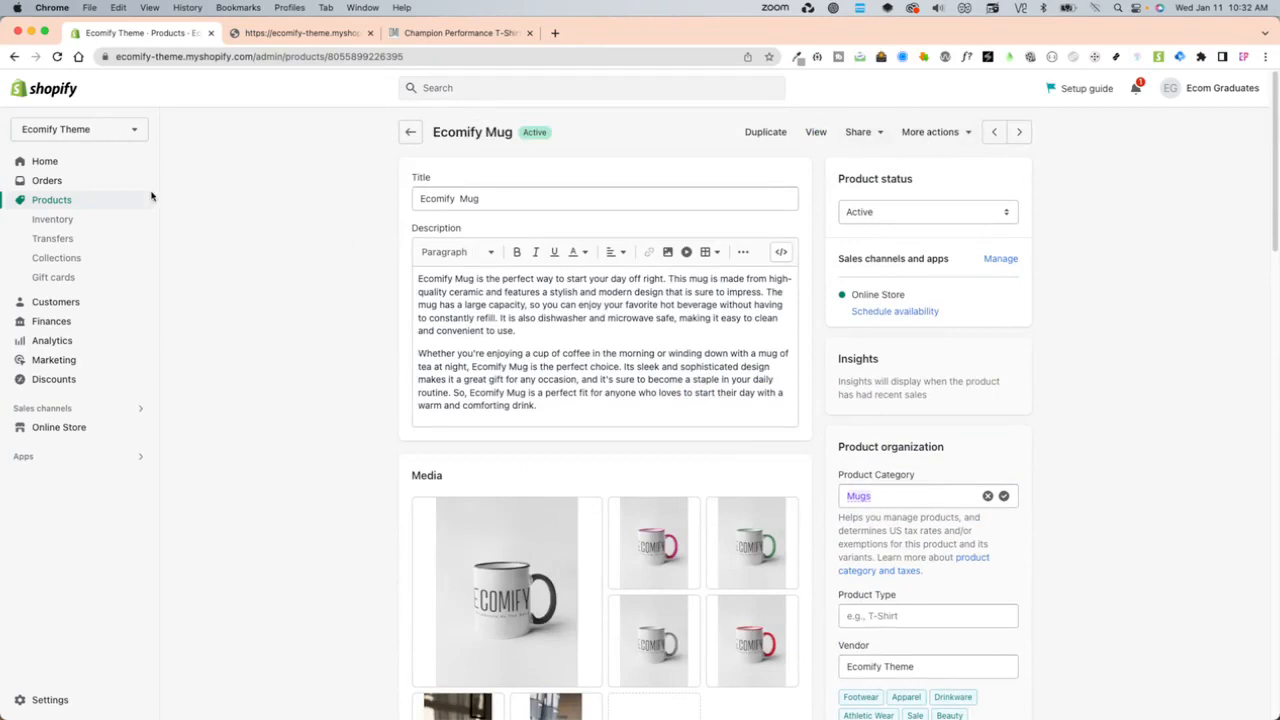
# - Start a new product from the product list with the title "mug" and the description "description"
pyautogui.click(83, 200)
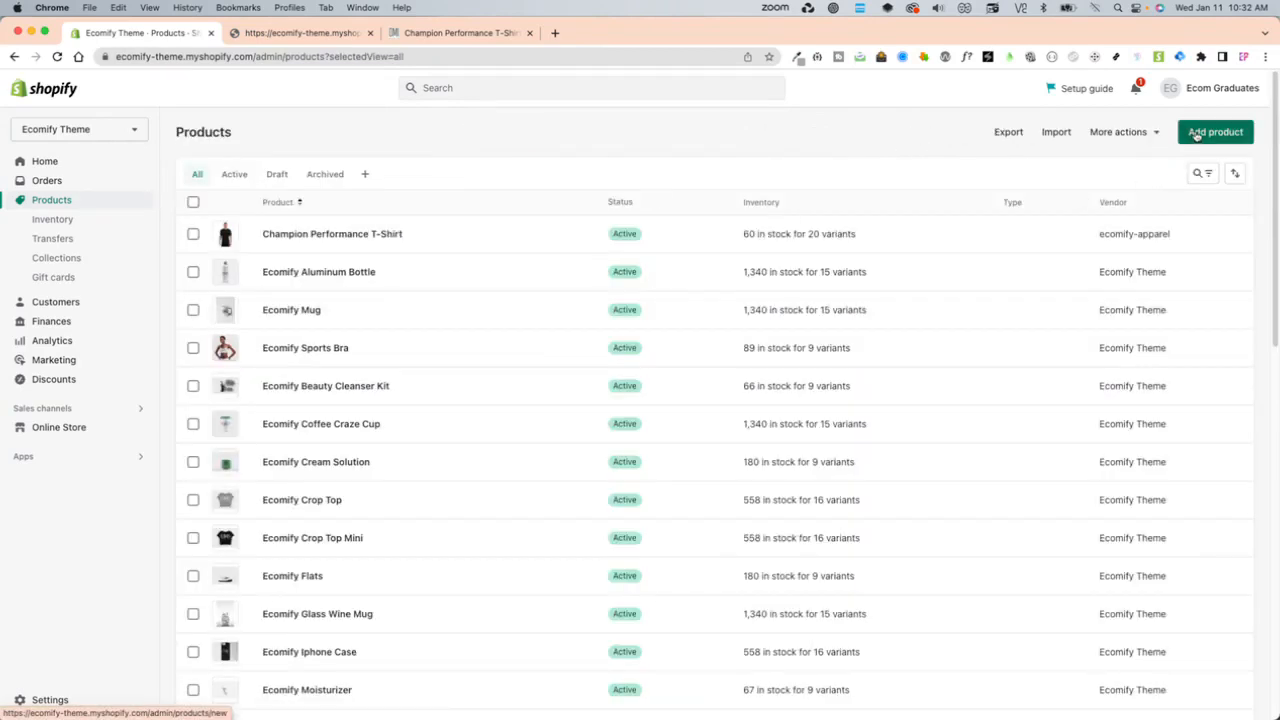
pyautogui.click(1197, 135)
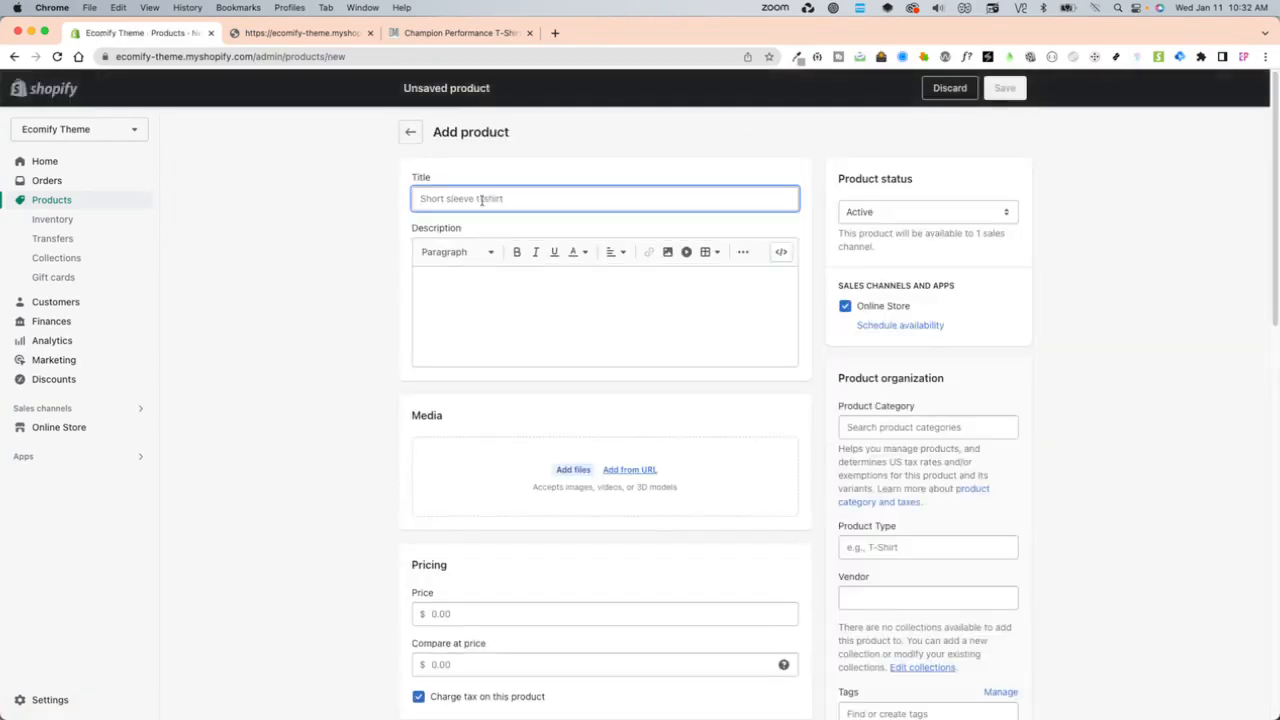
pyautogui.write('mug')
pyautogui.click(542, 313)
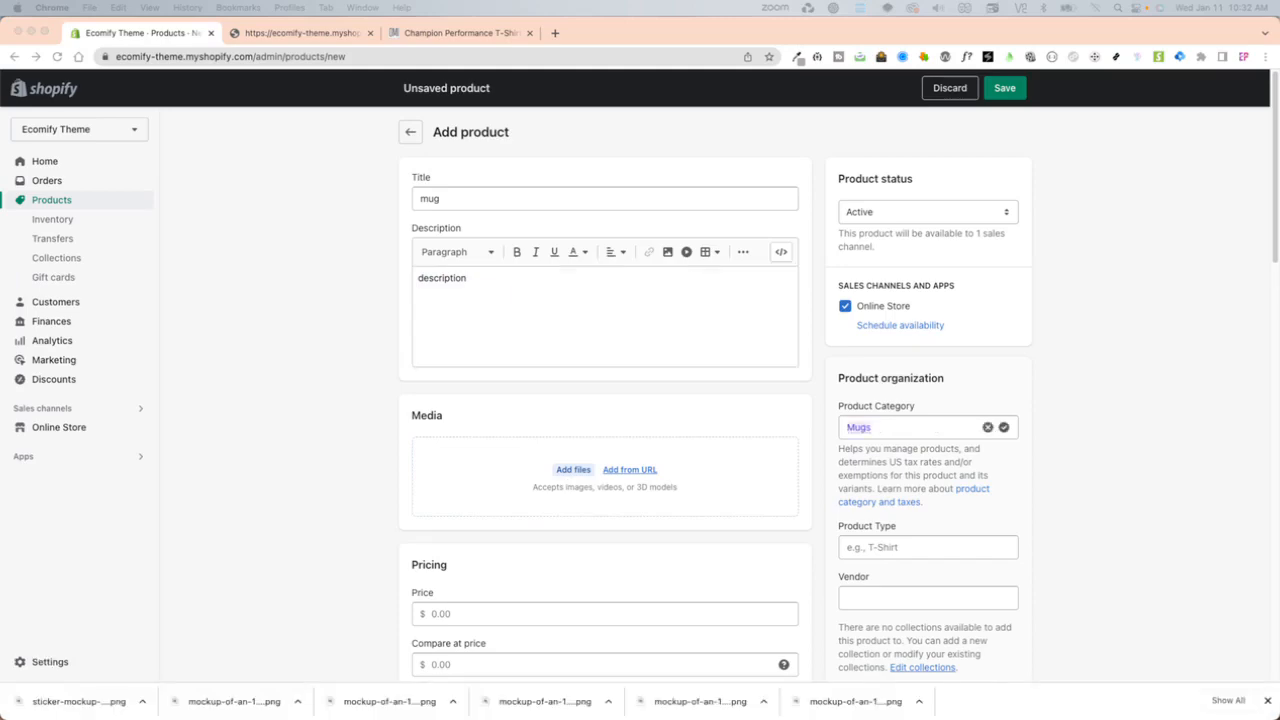
# - Upload the hand-held mug sticker-mockup image and the black-handled mug mockup (5) image from Downloads as product media
pyautogui.click(574, 491)
pyautogui.click(574, 487)
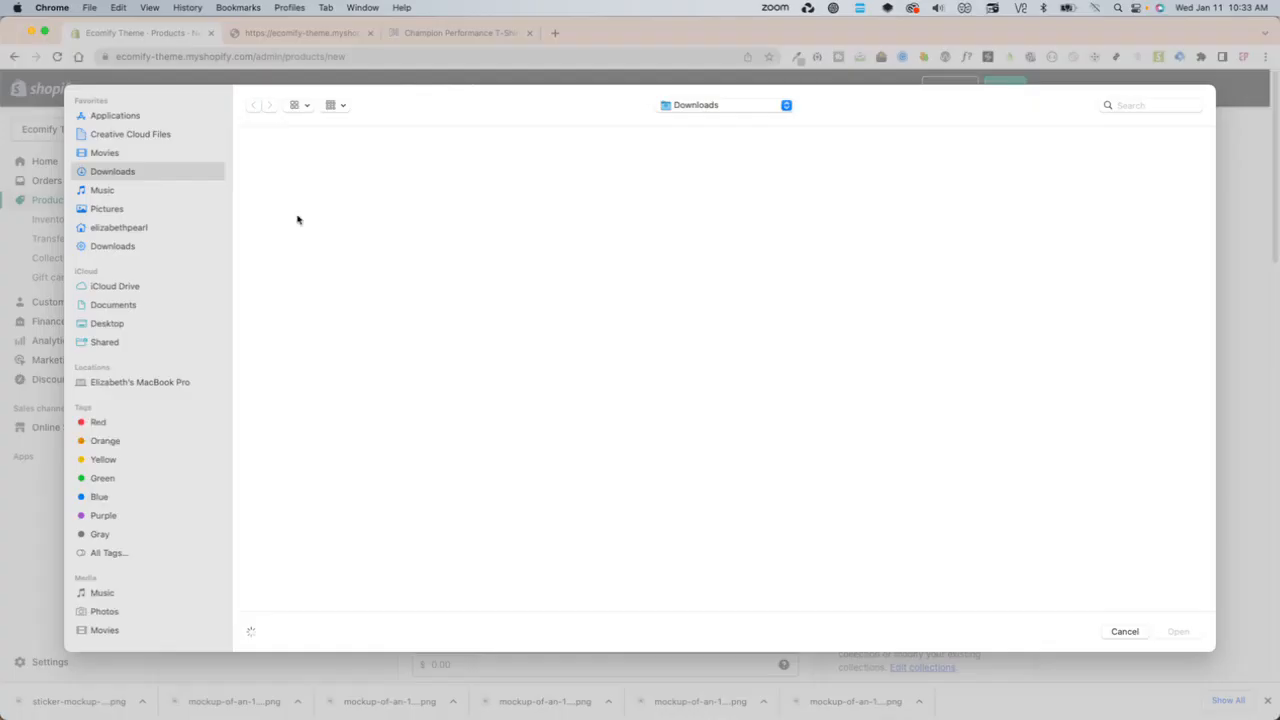
pyautogui.keyDown('super'); pyautogui.click(676, 170); pyautogui.keyUp('super')
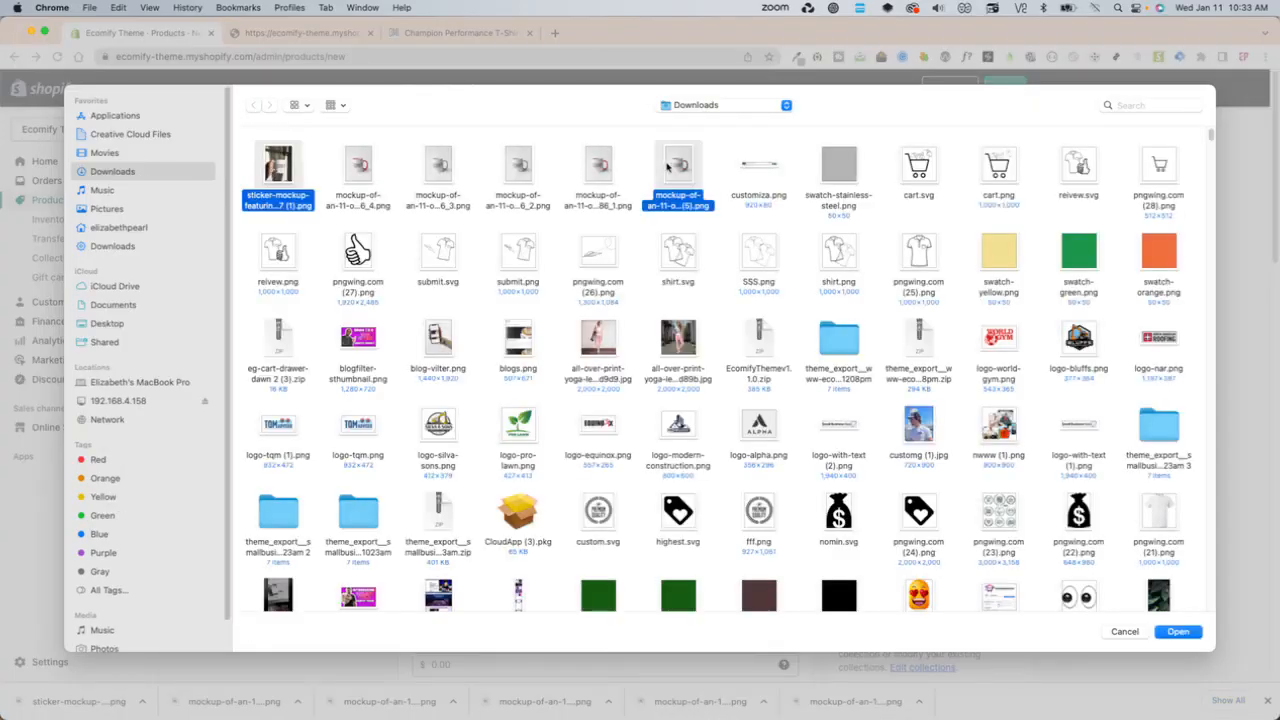
pyautogui.press('Return')
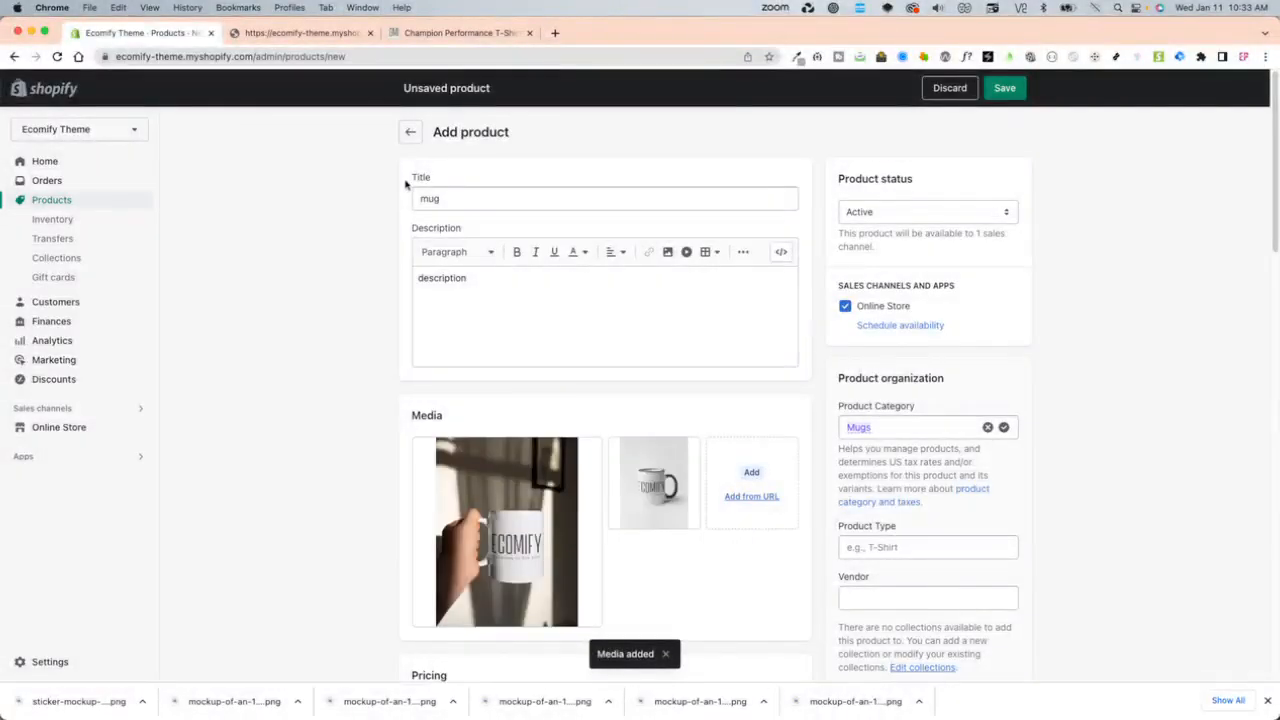
# - Add the four remaining mug mockup images, numbered 1 to 4, from Downloads to the media and save the product
pyautogui.click(767, 470)
pyautogui.click(358, 165)
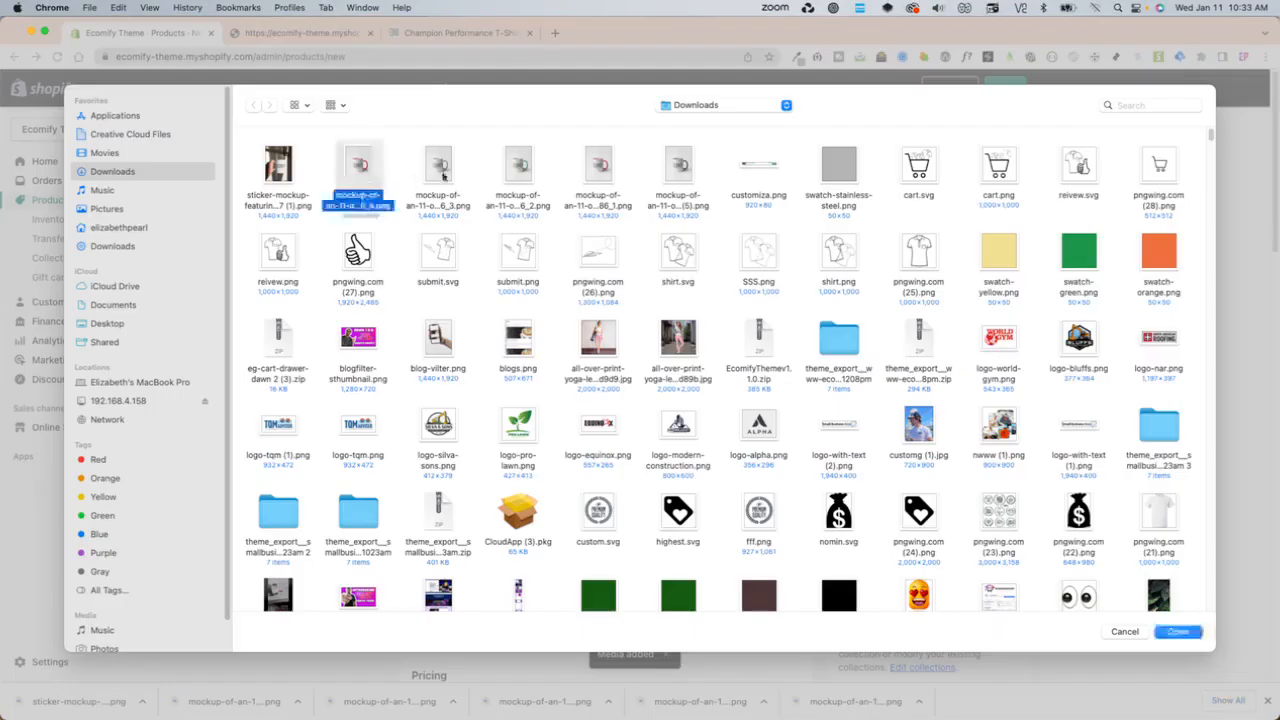
pyautogui.keyDown('super'); pyautogui.click(438, 165); pyautogui.keyUp('super')
pyautogui.keyDown('super'); pyautogui.click(518, 165); pyautogui.keyUp('super')
pyautogui.keyDown('super'); pyautogui.click(598, 165); pyautogui.keyUp('super')
pyautogui.press('Return')
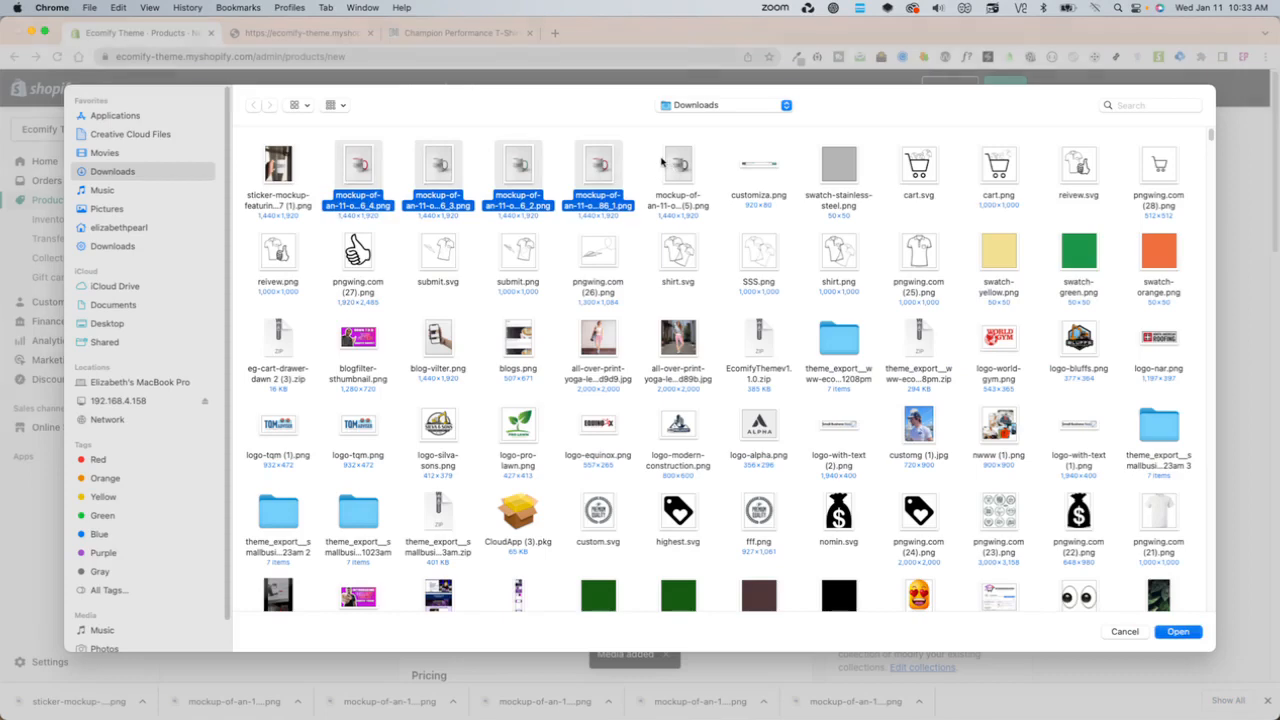
pyautogui.scroll(-1, 336, 473)
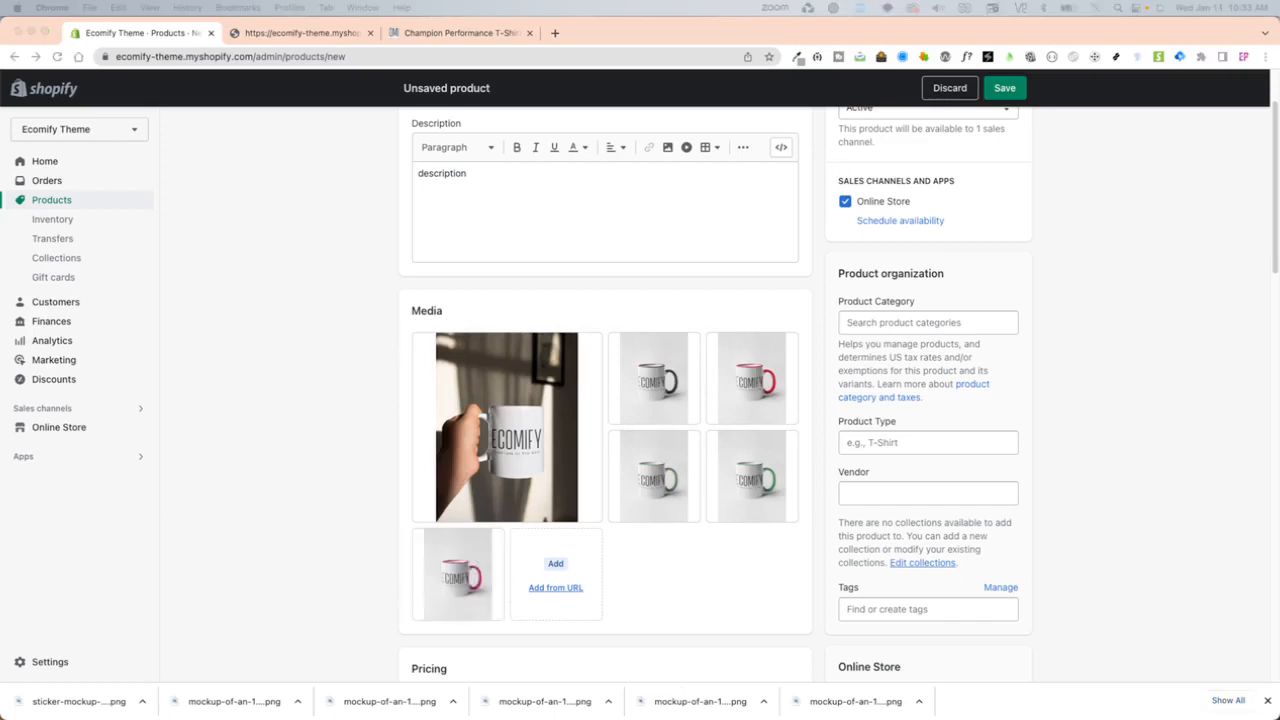
pyautogui.click(1004, 88)
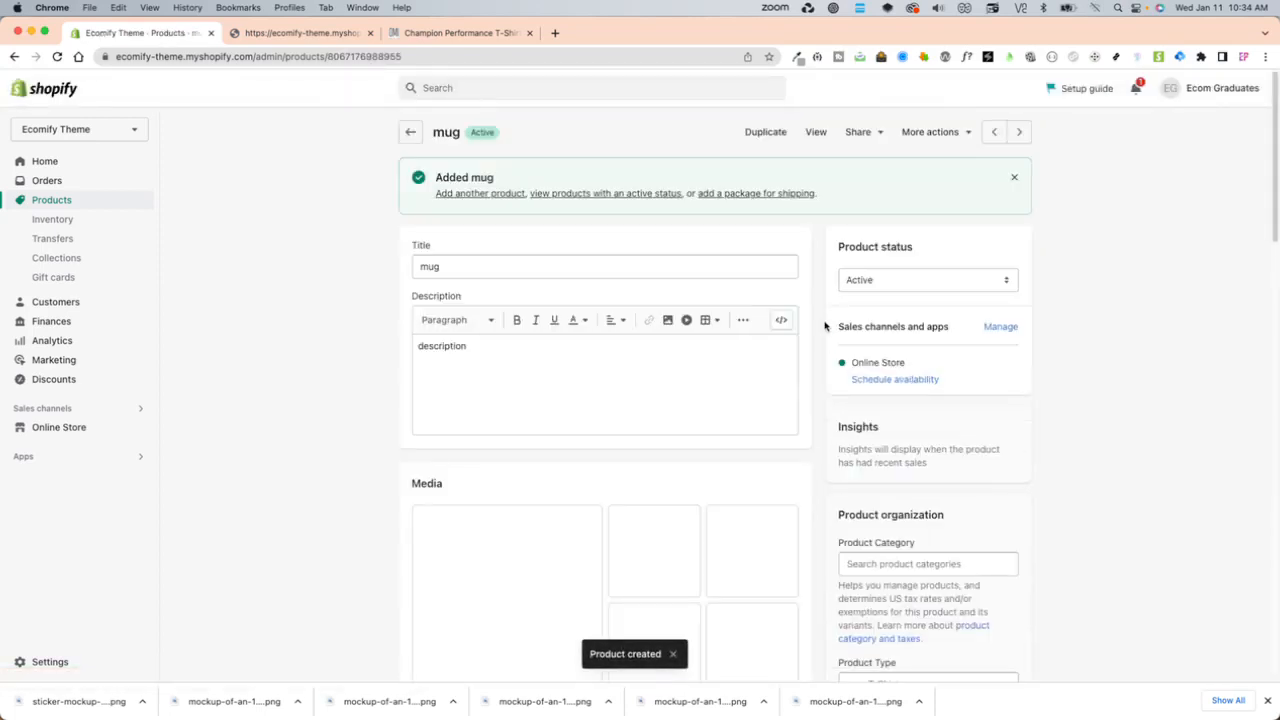
# - Mark the saved mug product as having options, like size or color
pyautogui.scroll(-5, 607, 424)
pyautogui.scroll(-5, 729, 520)
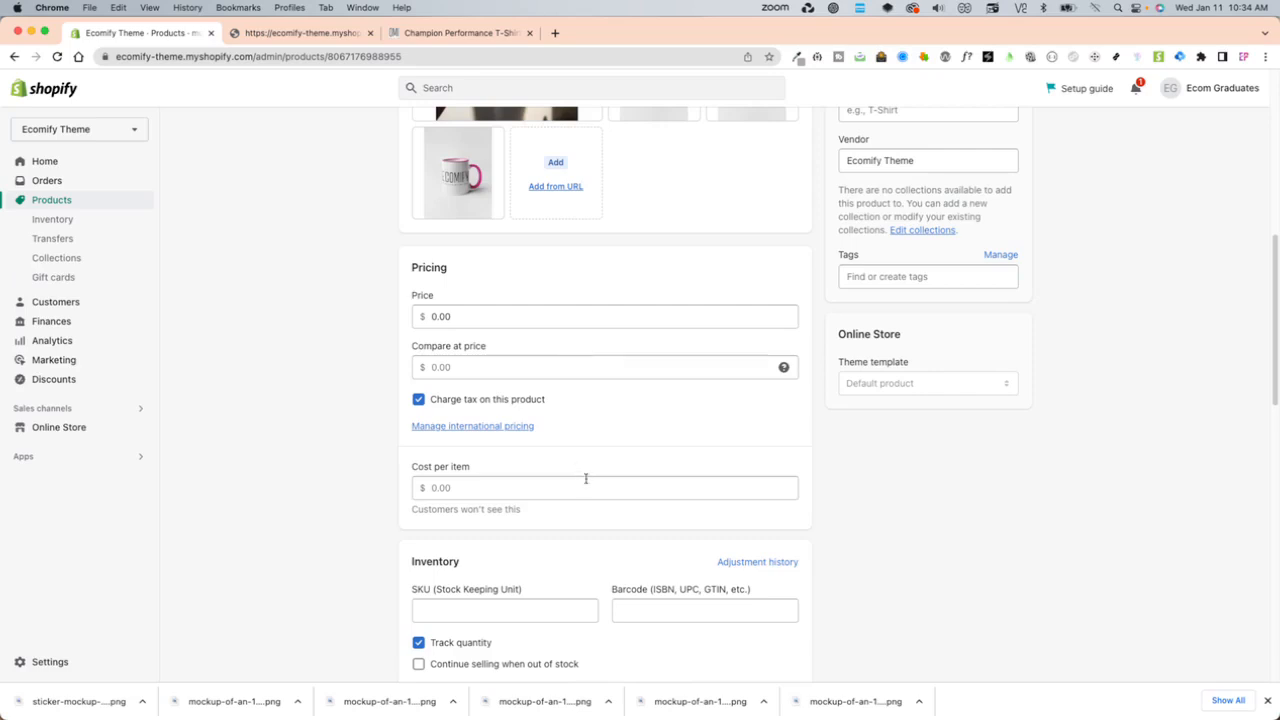
pyautogui.scroll(-6, 586, 479)
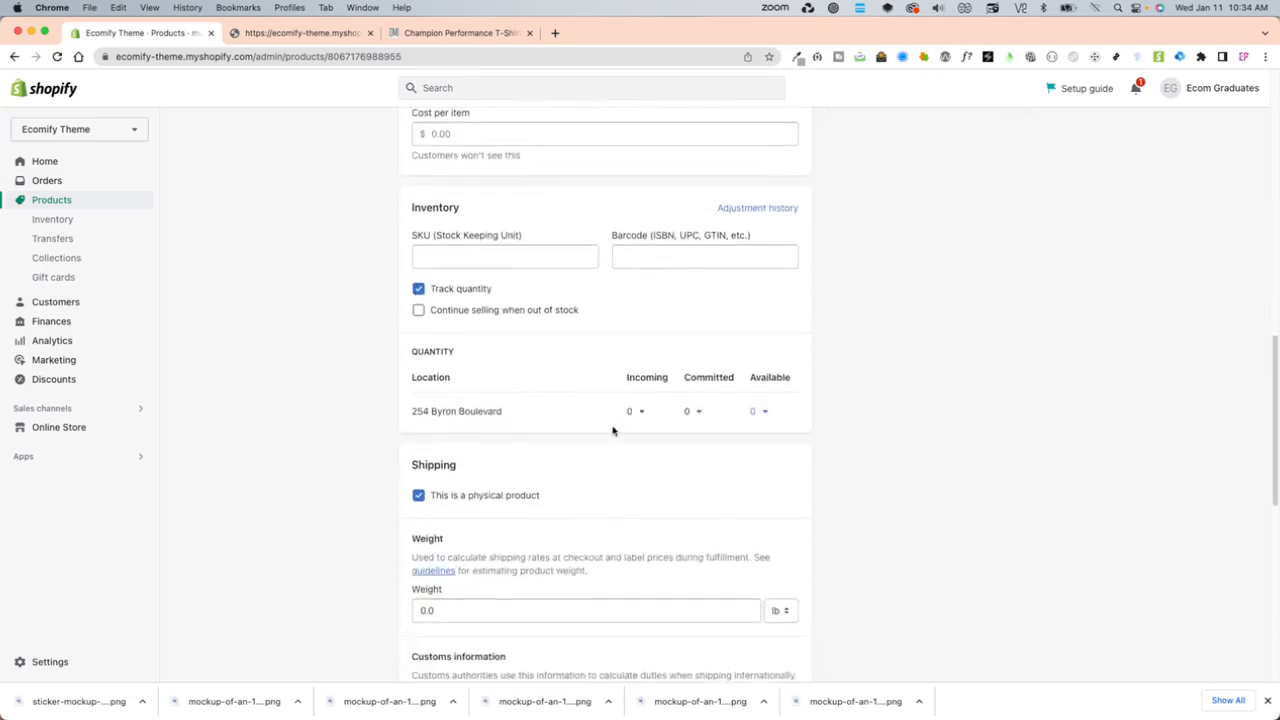
pyautogui.scroll(-5, 613, 431)
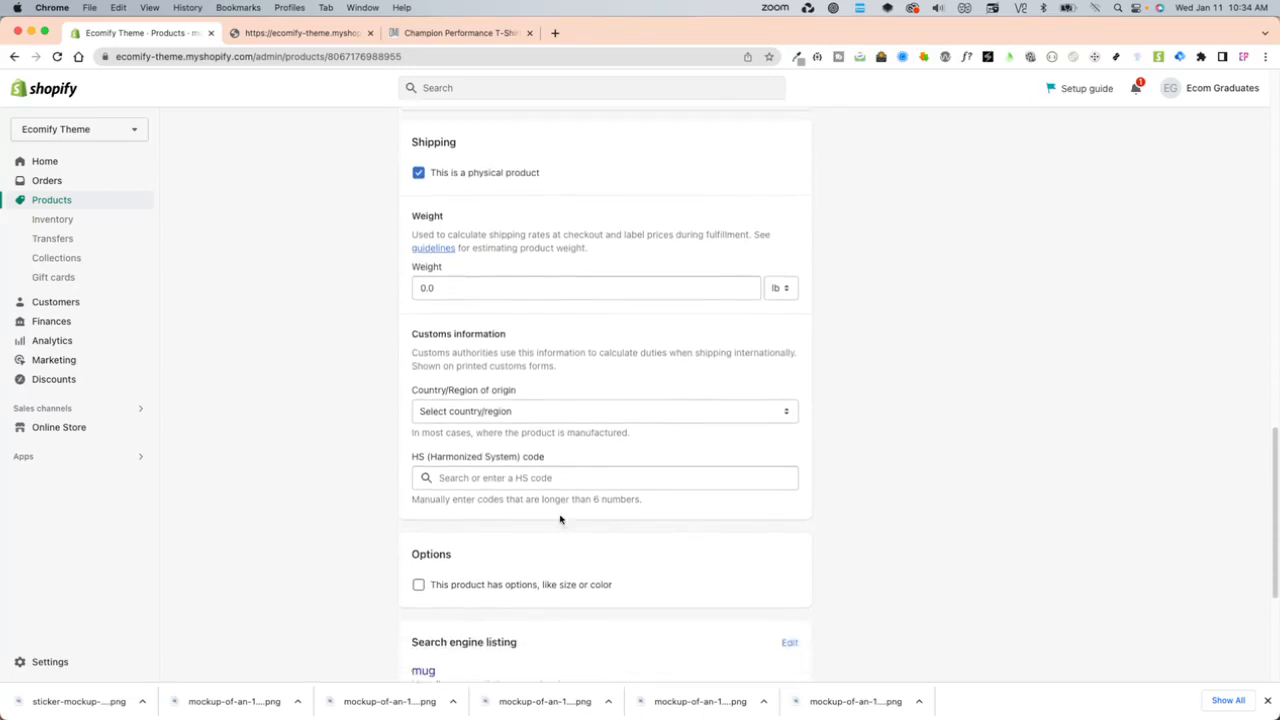
pyautogui.scroll(-4, 557, 540)
pyautogui.click(505, 347)
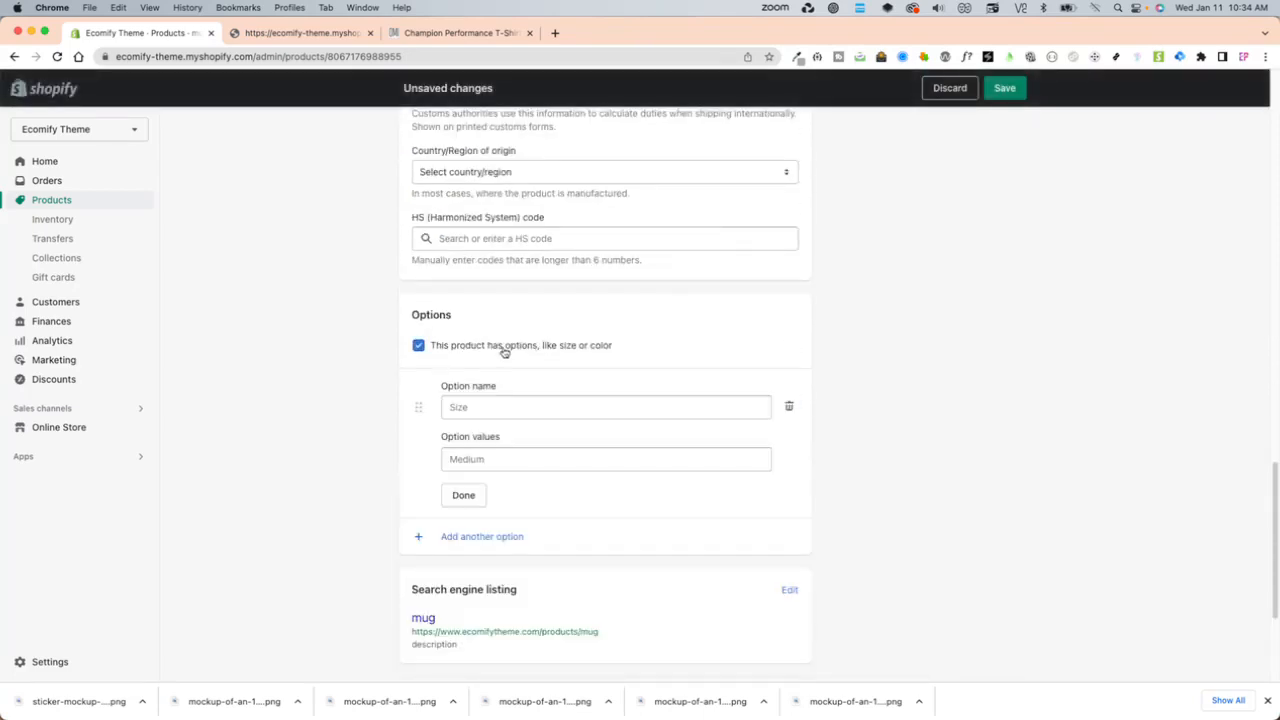
# - Define a Color option with the values "Black Yellow" and "Black"
pyautogui.click(480, 405)
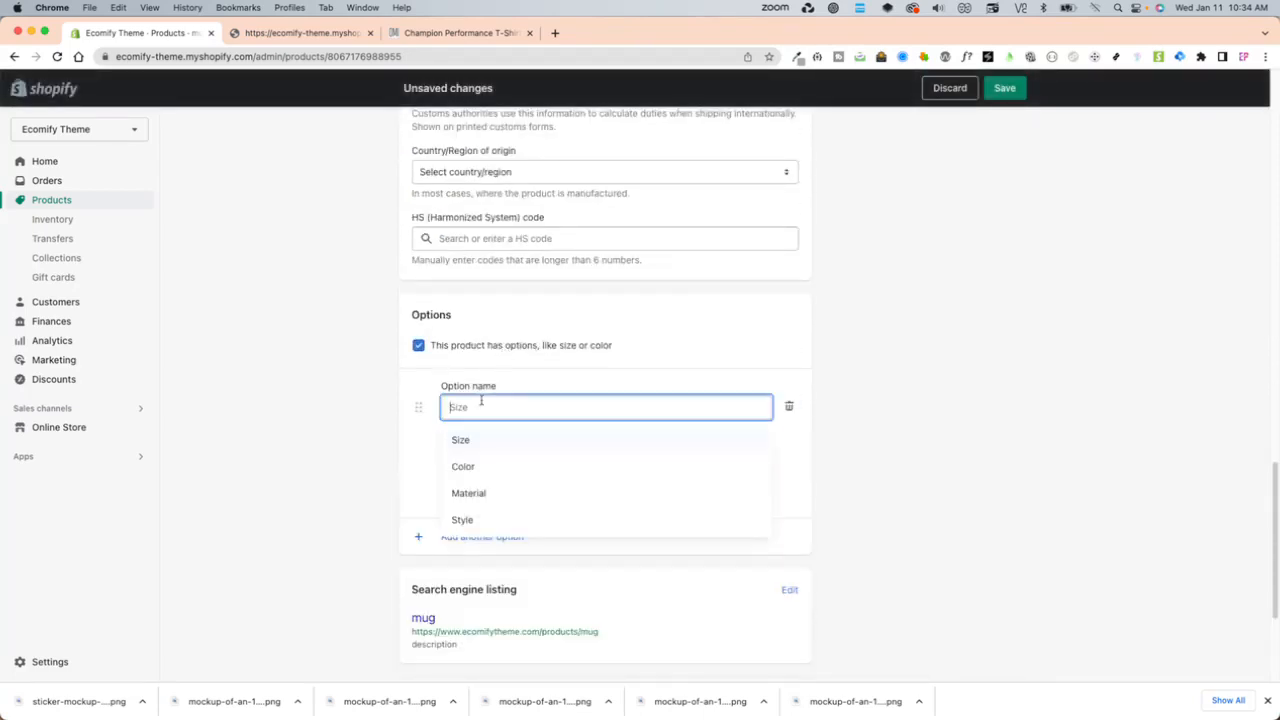
pyautogui.click(474, 468)
pyautogui.click(486, 456)
pyautogui.write('Black Yellow')
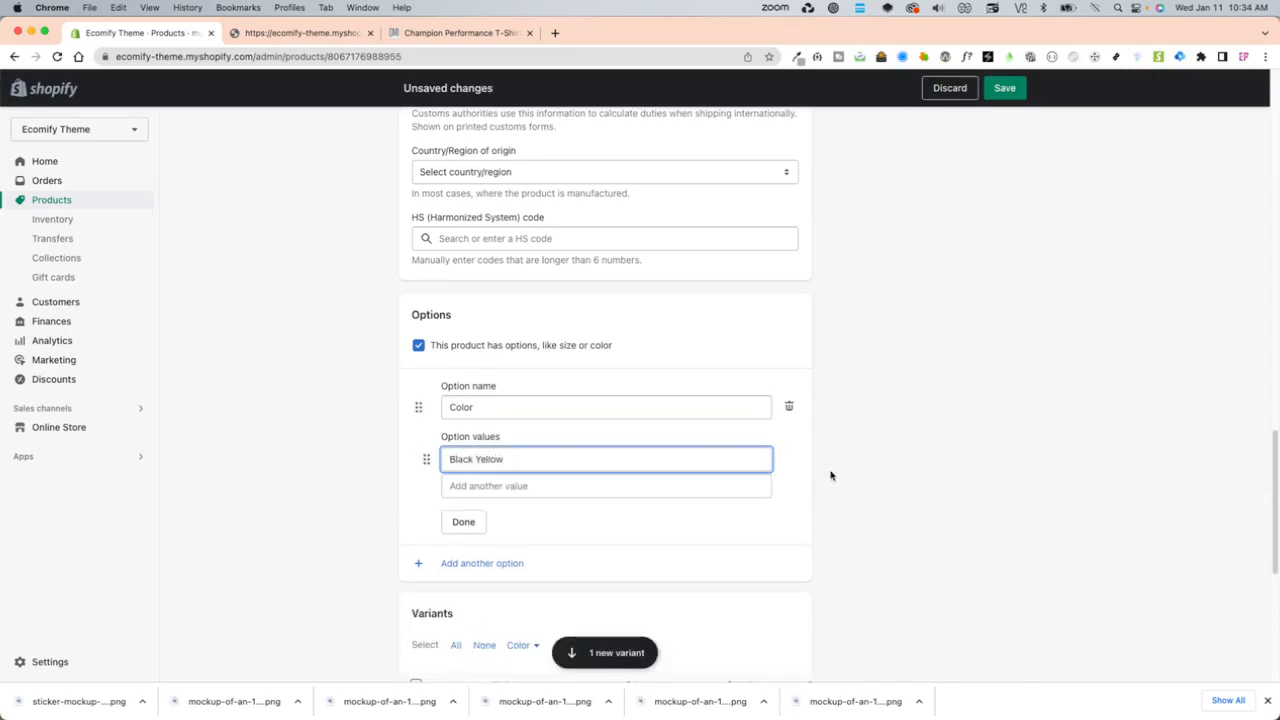
pyautogui.click(600, 486)
pyautogui.write('Black')
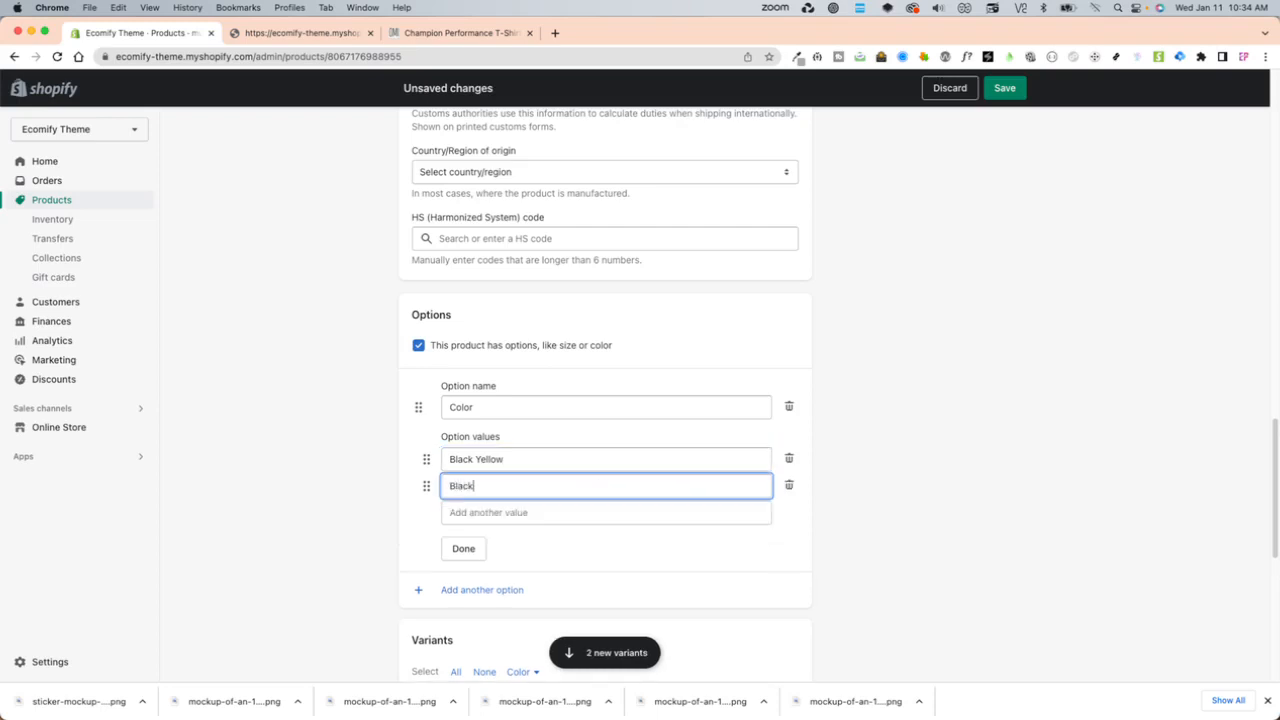
pyautogui.click(452, 550)
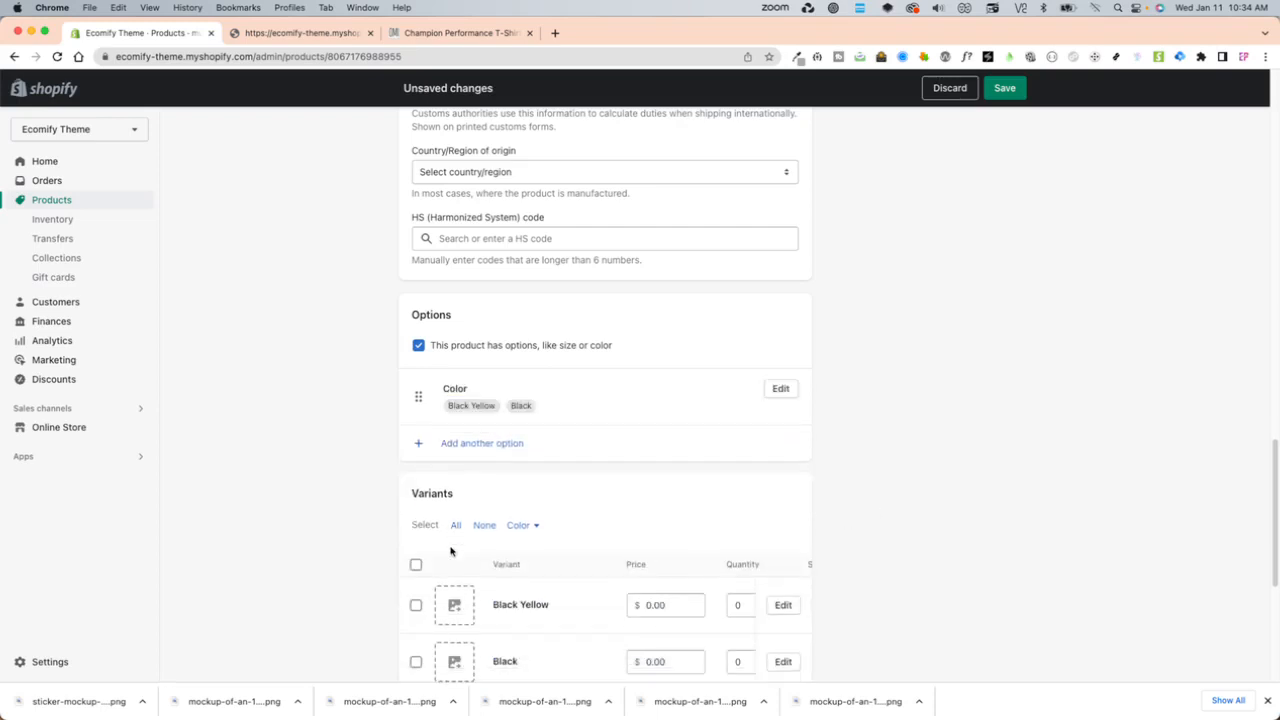
# - Add a second option, Size, with the values "4oz" and "8oz"
pyautogui.click(503, 447)
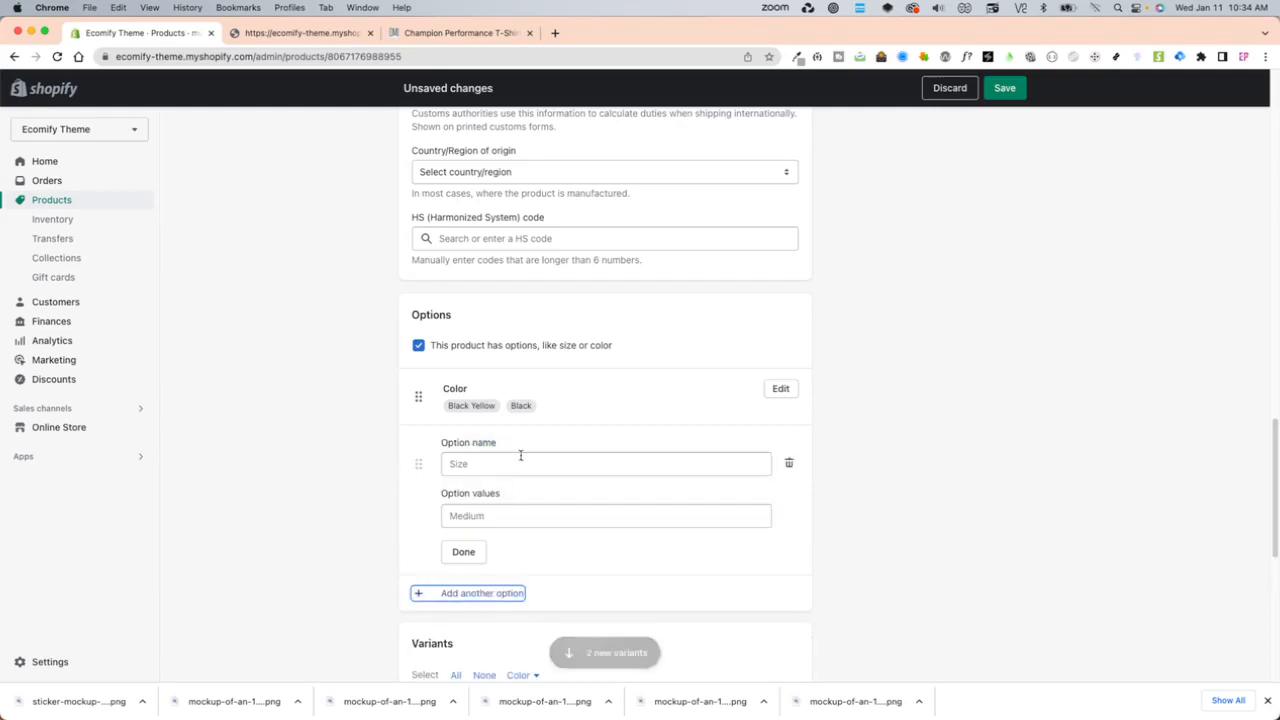
pyautogui.click(489, 463)
pyautogui.click(487, 513)
pyautogui.click(483, 517)
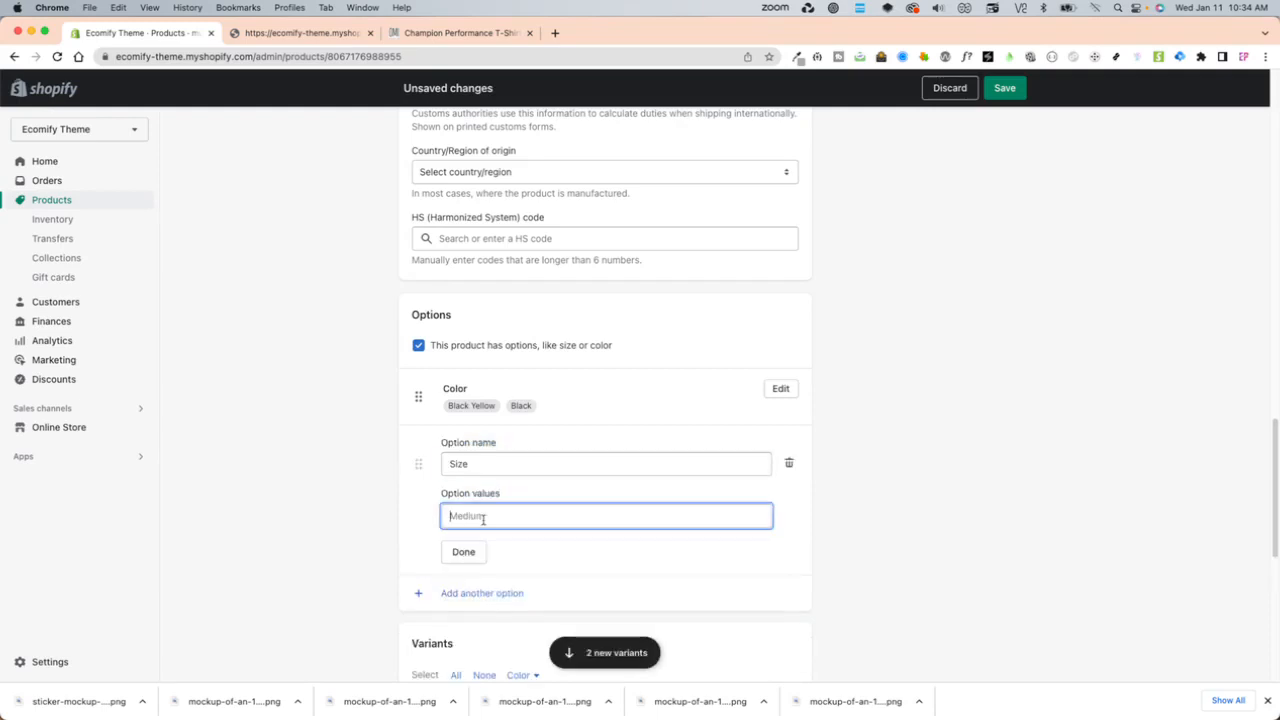
pyautogui.write('4oz')
pyautogui.press('Return')
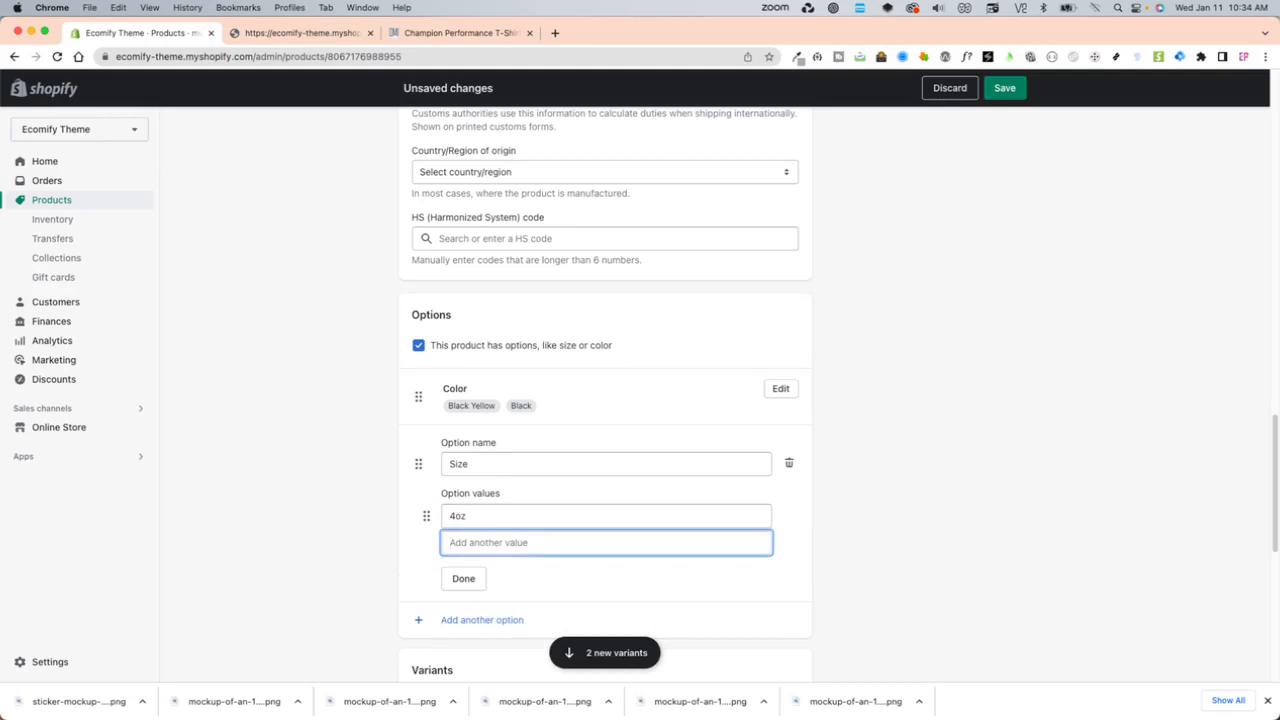
pyautogui.write('8oz')
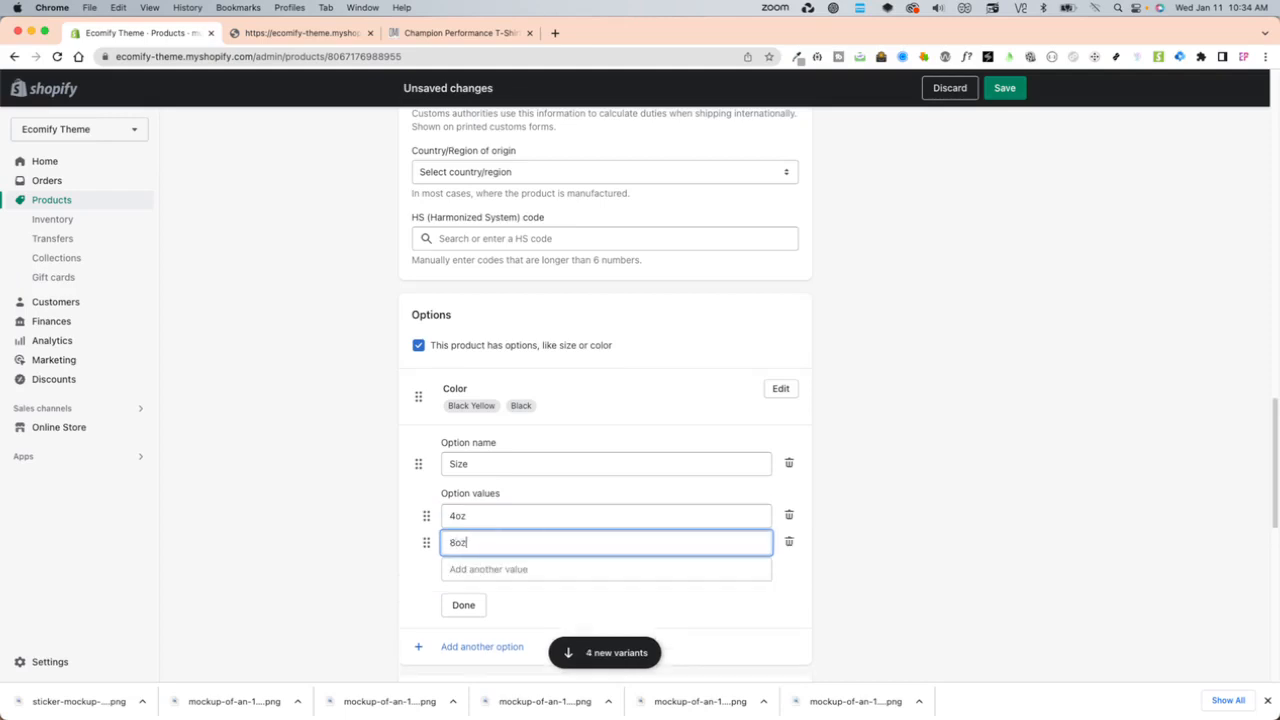
pyautogui.click(463, 605)
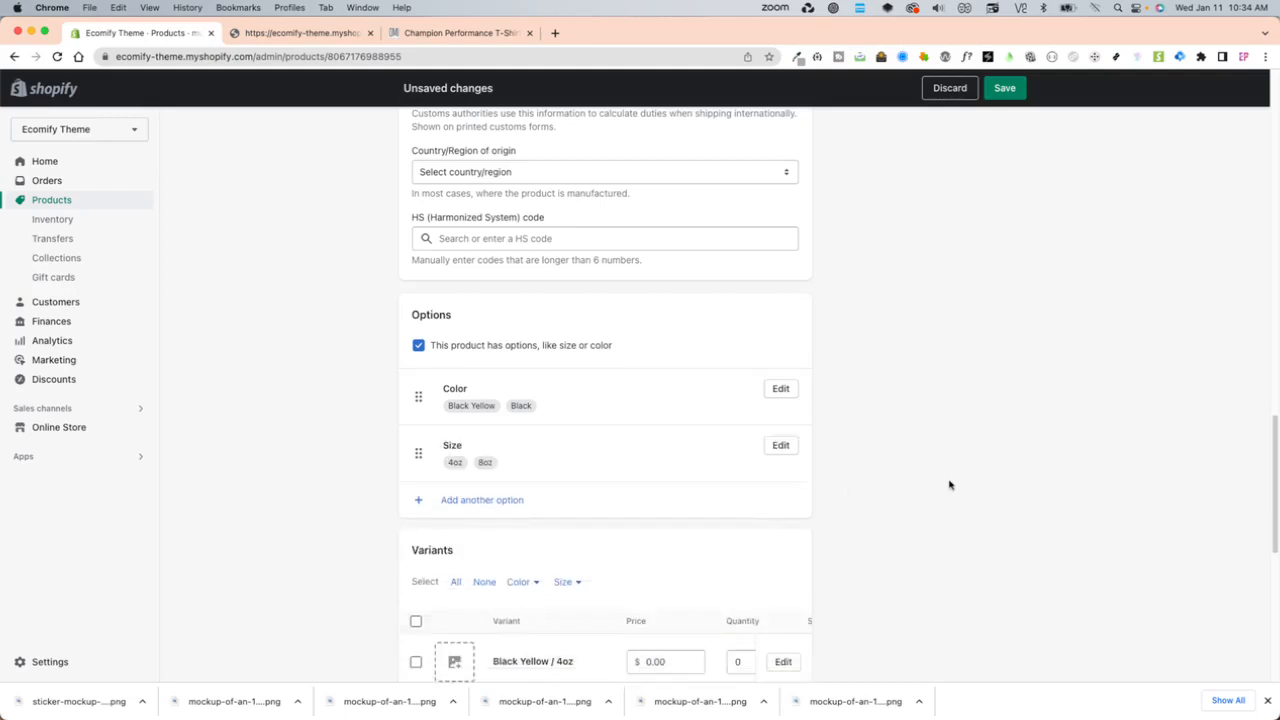
# - Save the mug product with its Color and Size variants
pyautogui.scroll(-3, 909, 438)
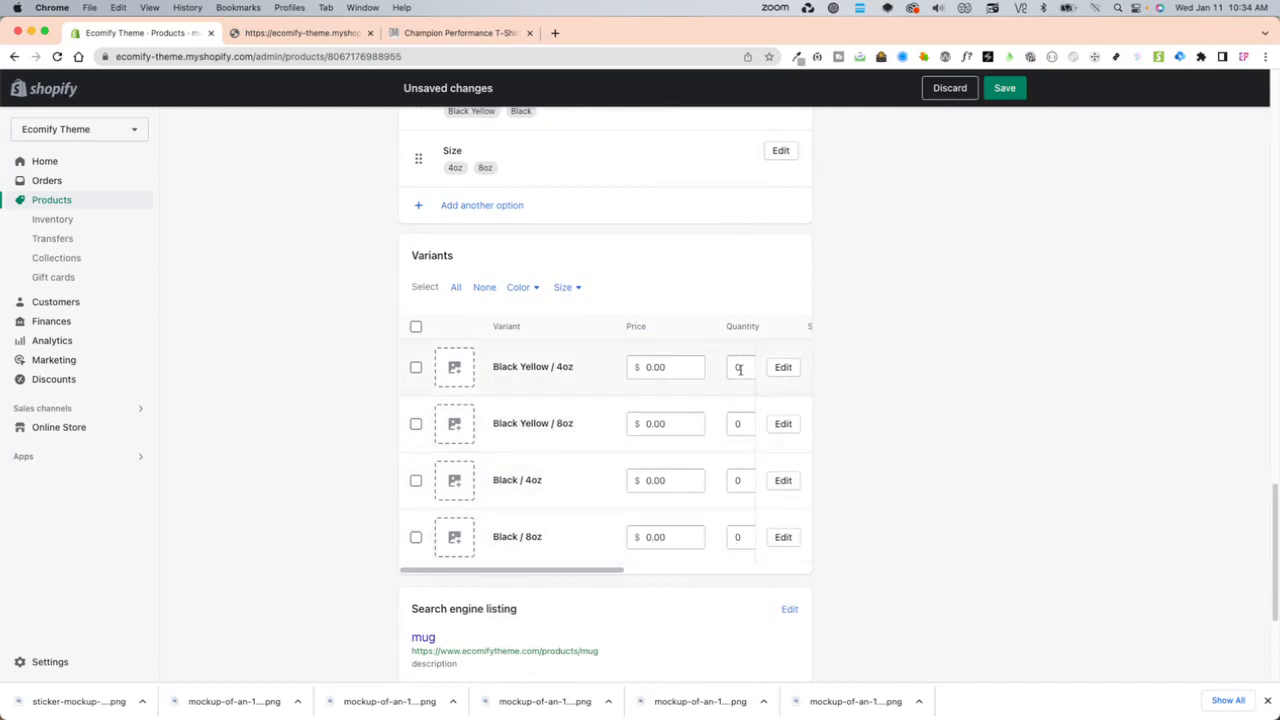
pyautogui.click(1005, 88)
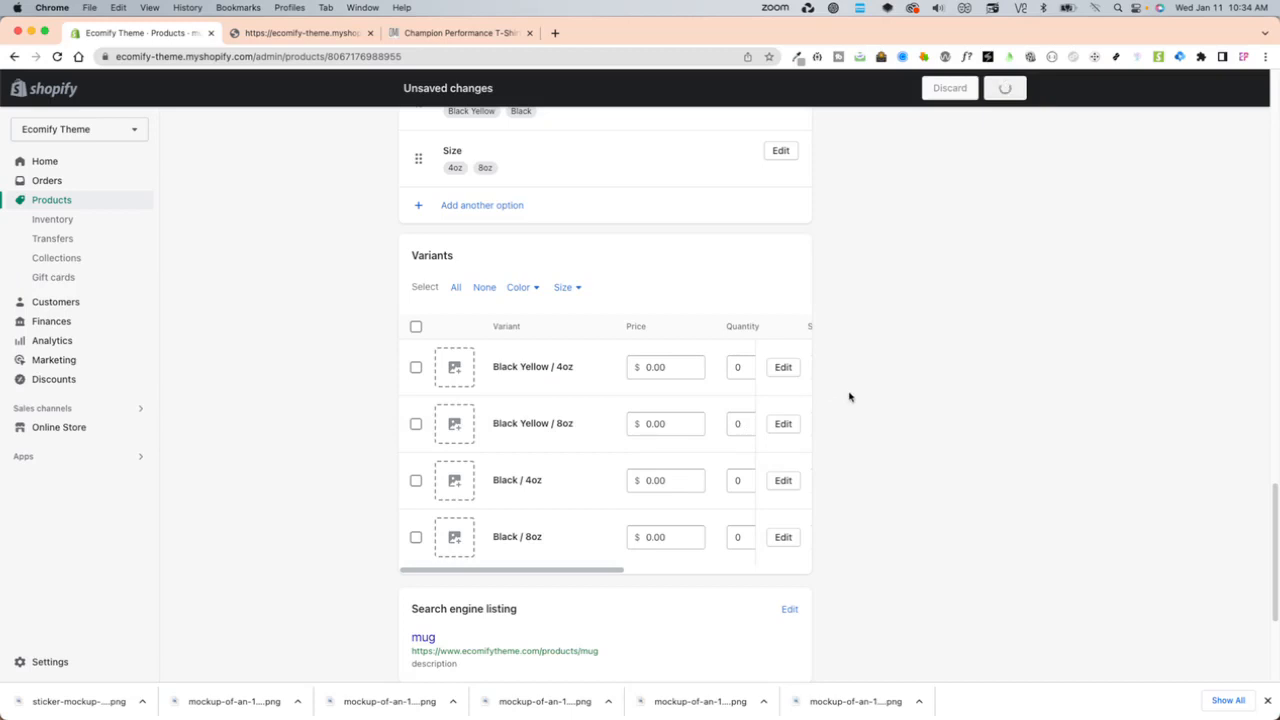
pyautogui.scroll(-5, 740, 450)
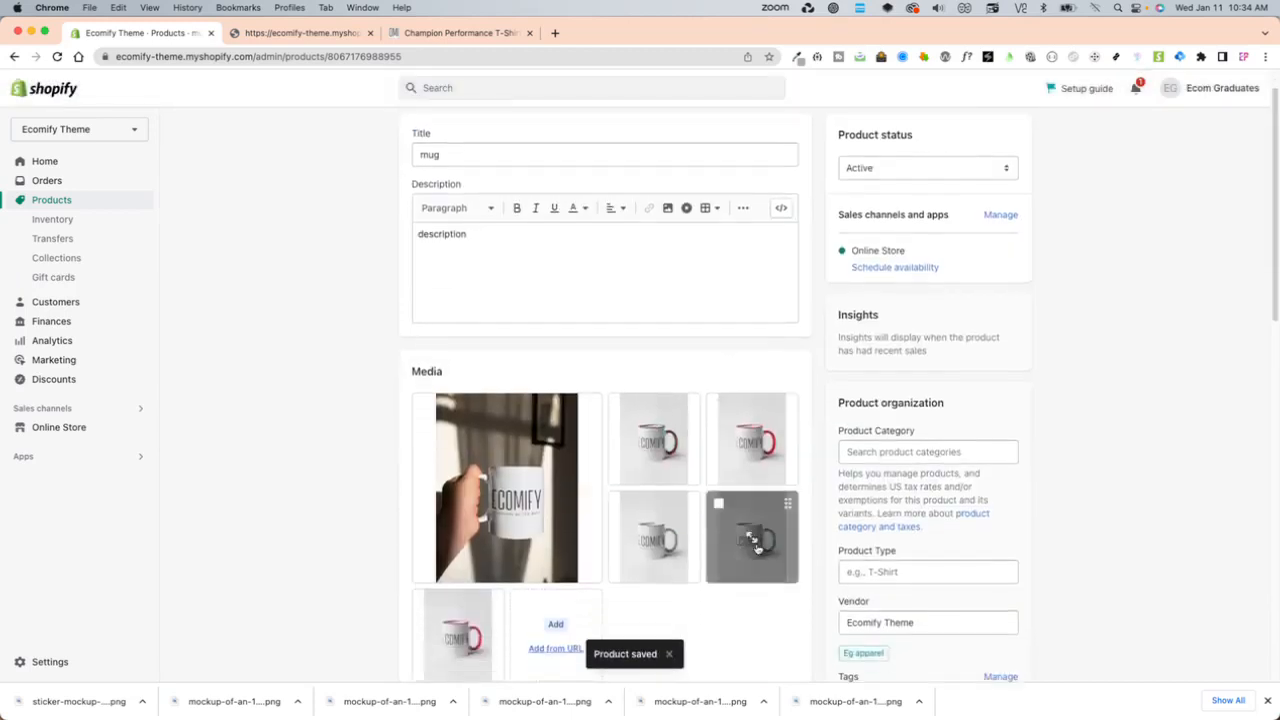
# - Try to price the Black Yellow / 8oz variant at 12.00 and the Black / 4oz variant at 8.00
pyautogui.scroll(-5, 757, 557)
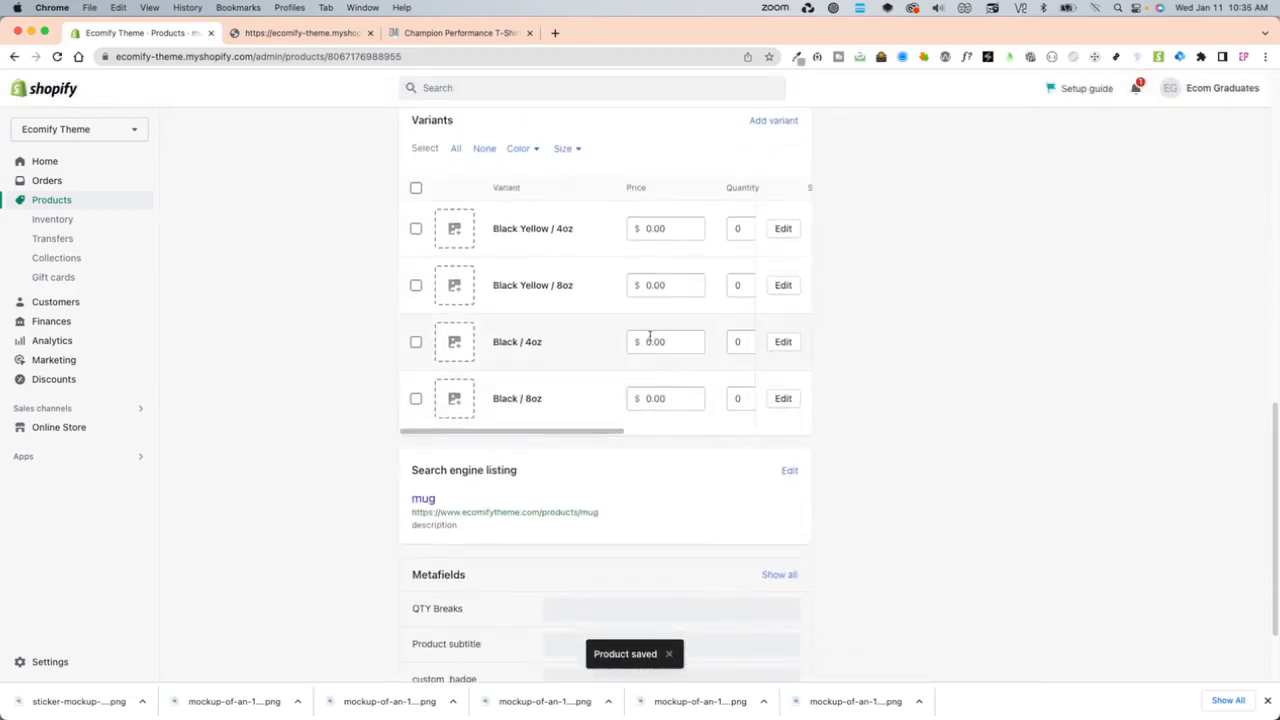
pyautogui.click(663, 286)
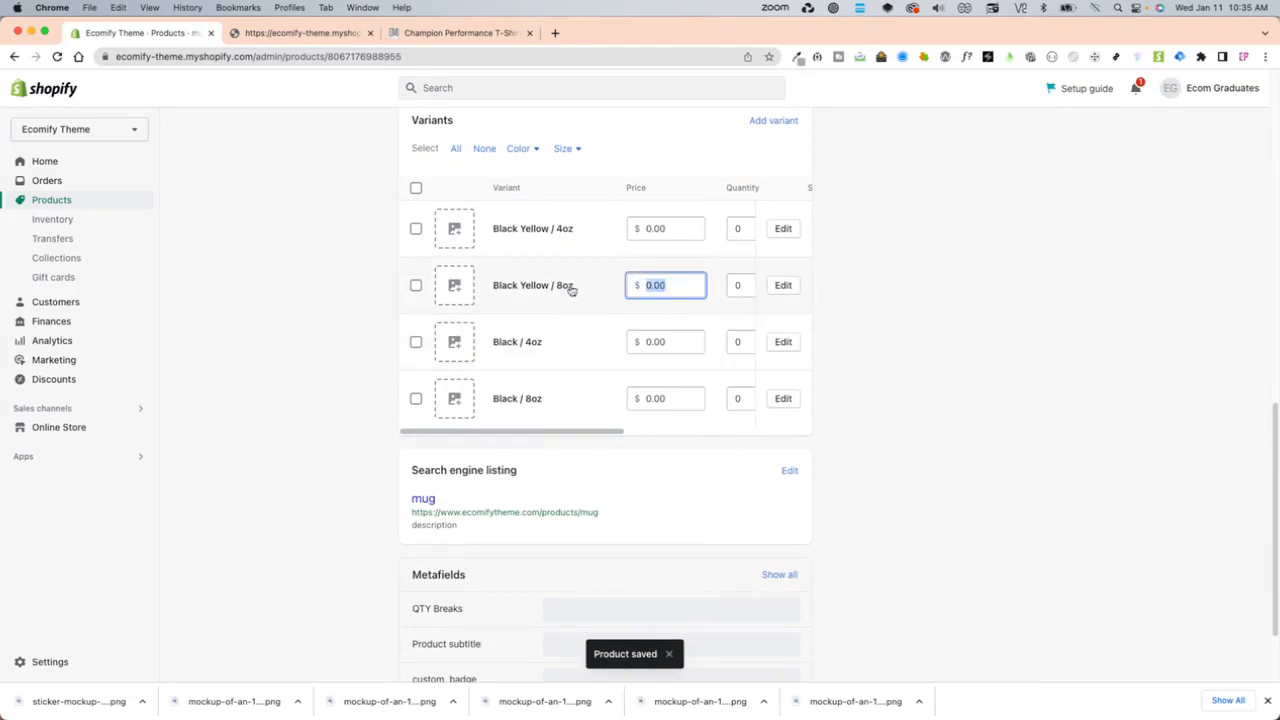
pyautogui.write('12')
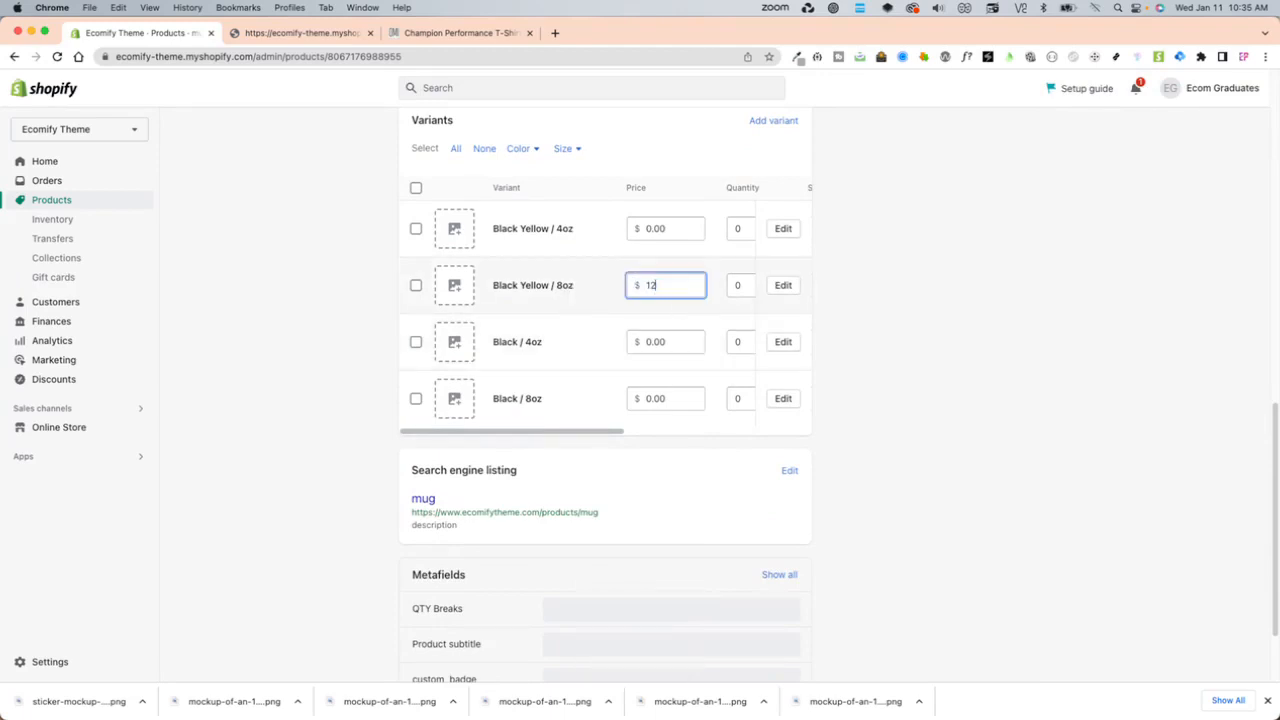
pyautogui.click(911, 345)
pyautogui.moveTo(668, 342); pyautogui.dragTo(574, 346)
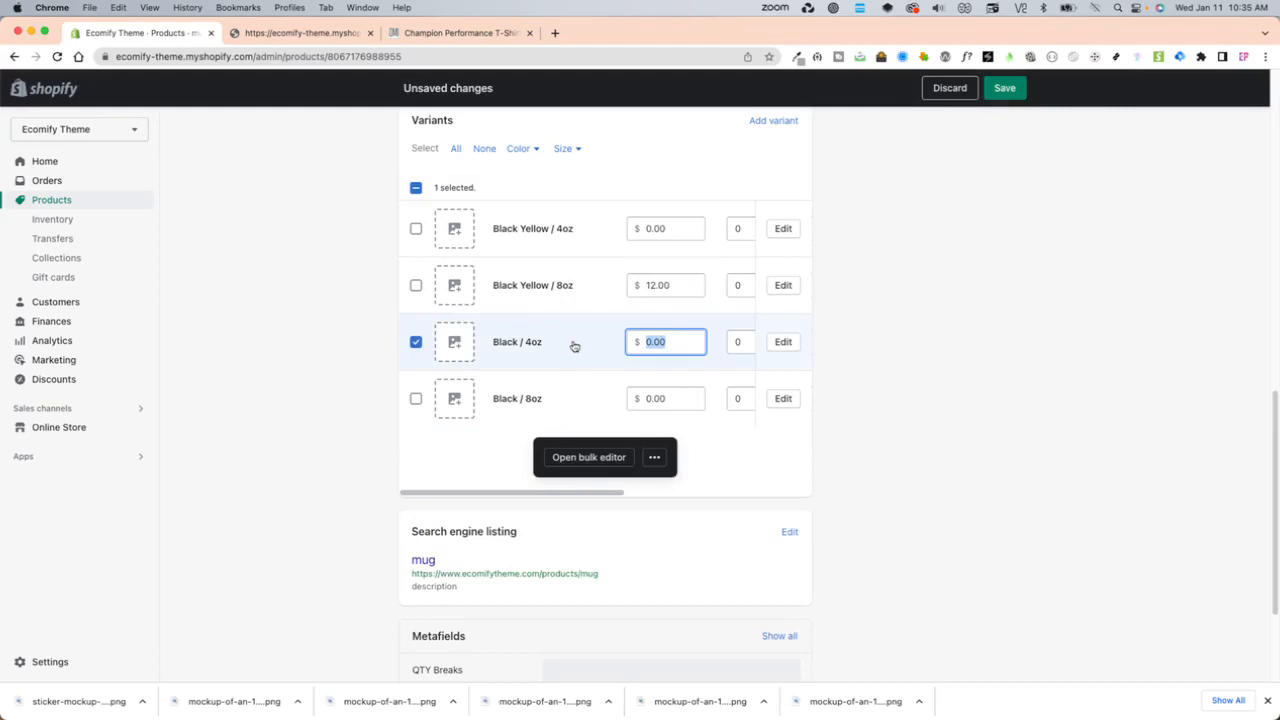
pyautogui.write('8')
pyautogui.click(905, 343)
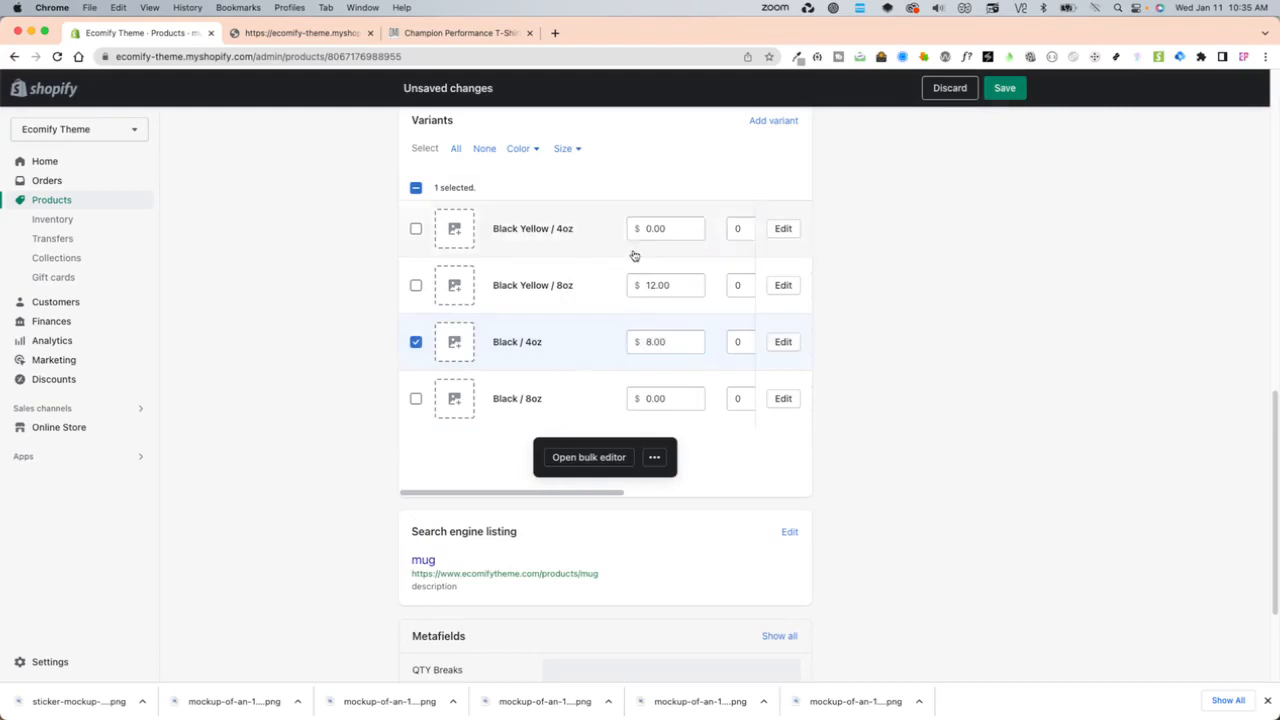
# - Try to price the Black / 8oz variant at 12.00 and the Black Yellow / 4oz variant at 8.00
pyautogui.doubleClick(680, 285)
pyautogui.doubleClick(670, 398)
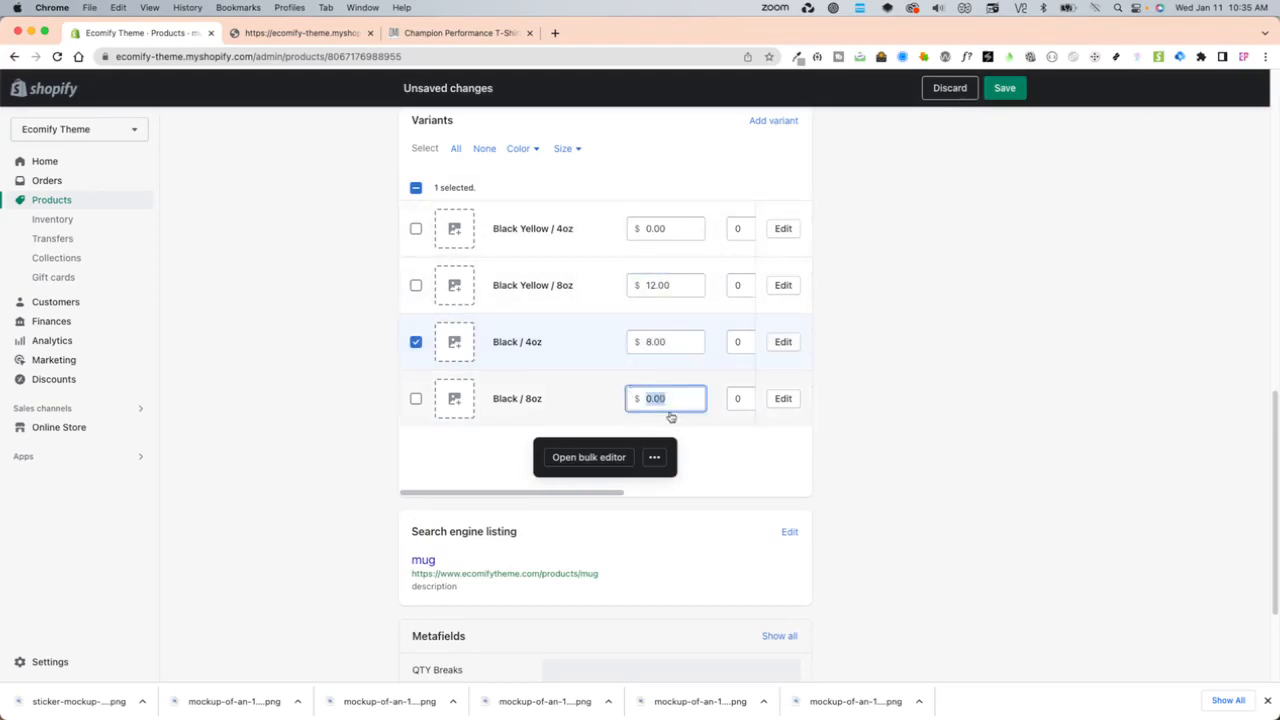
pyautogui.write('12')
pyautogui.click(840, 406)
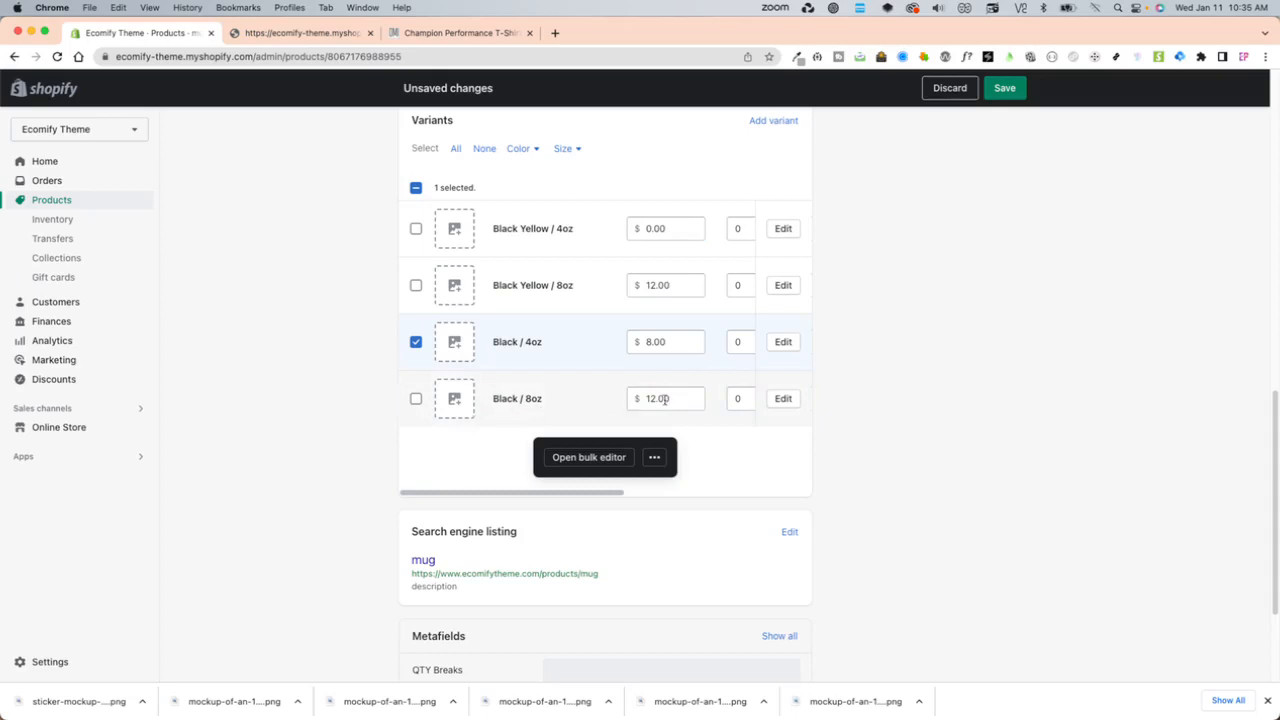
pyautogui.doubleClick(663, 341)
pyautogui.press('super+c')
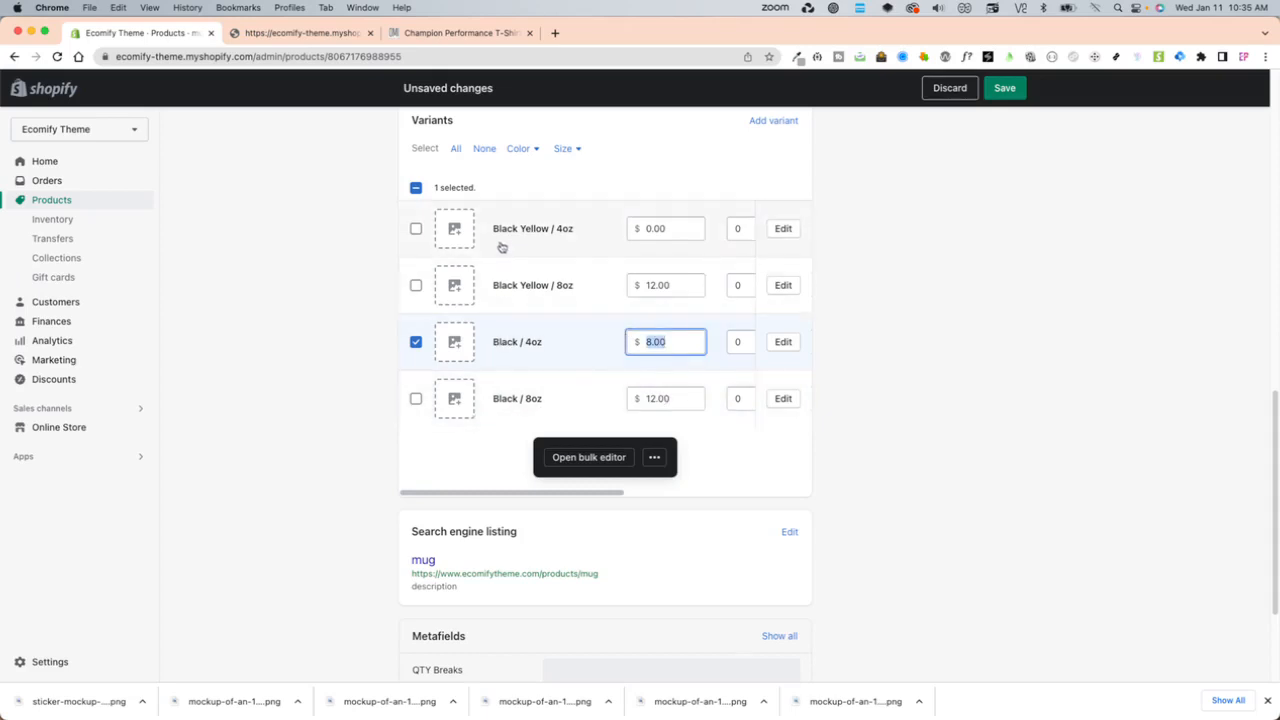
pyautogui.click(677, 227)
pyautogui.doubleClick(677, 227)
pyautogui.press('super+v')
pyautogui.click(881, 283)
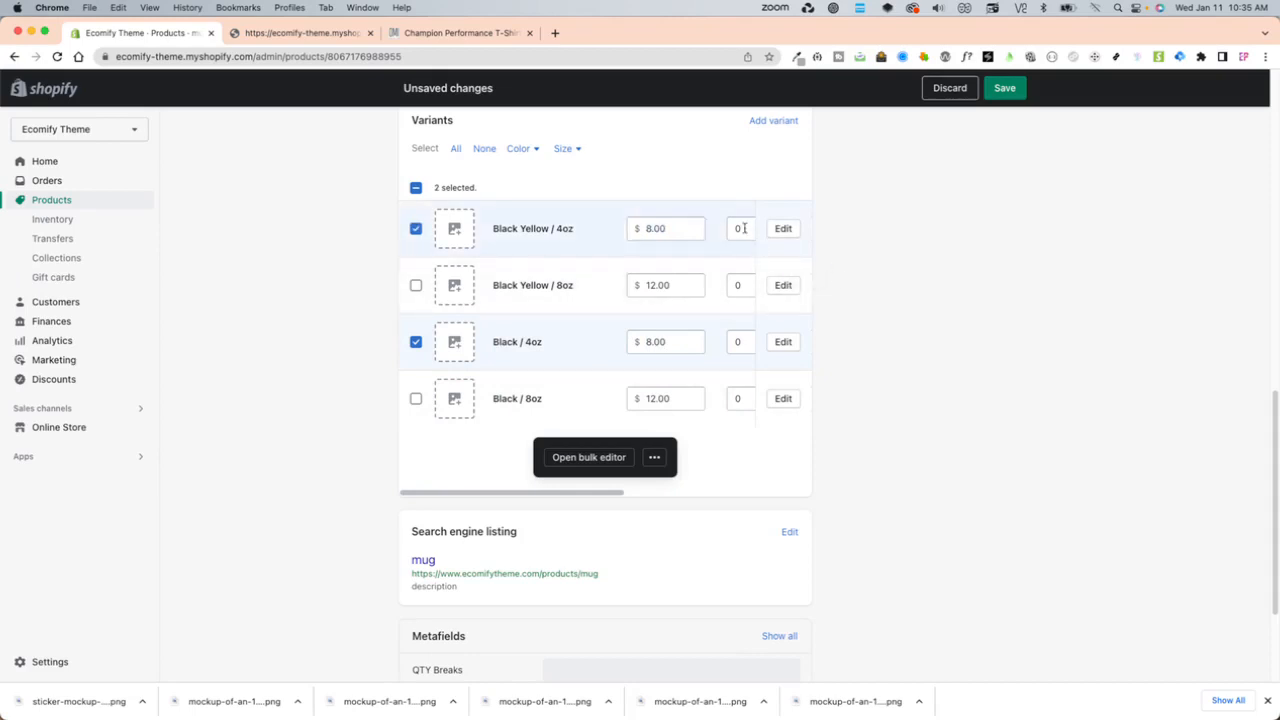
# - Set quantities of 3 for Black Yellow / 4oz, 2 for Black Yellow / 8oz, 4 for Black / 4oz and 5 for Black / 8oz, and save
pyautogui.doubleClick(744, 228)
pyautogui.doubleClick(740, 285)
pyautogui.write('2')
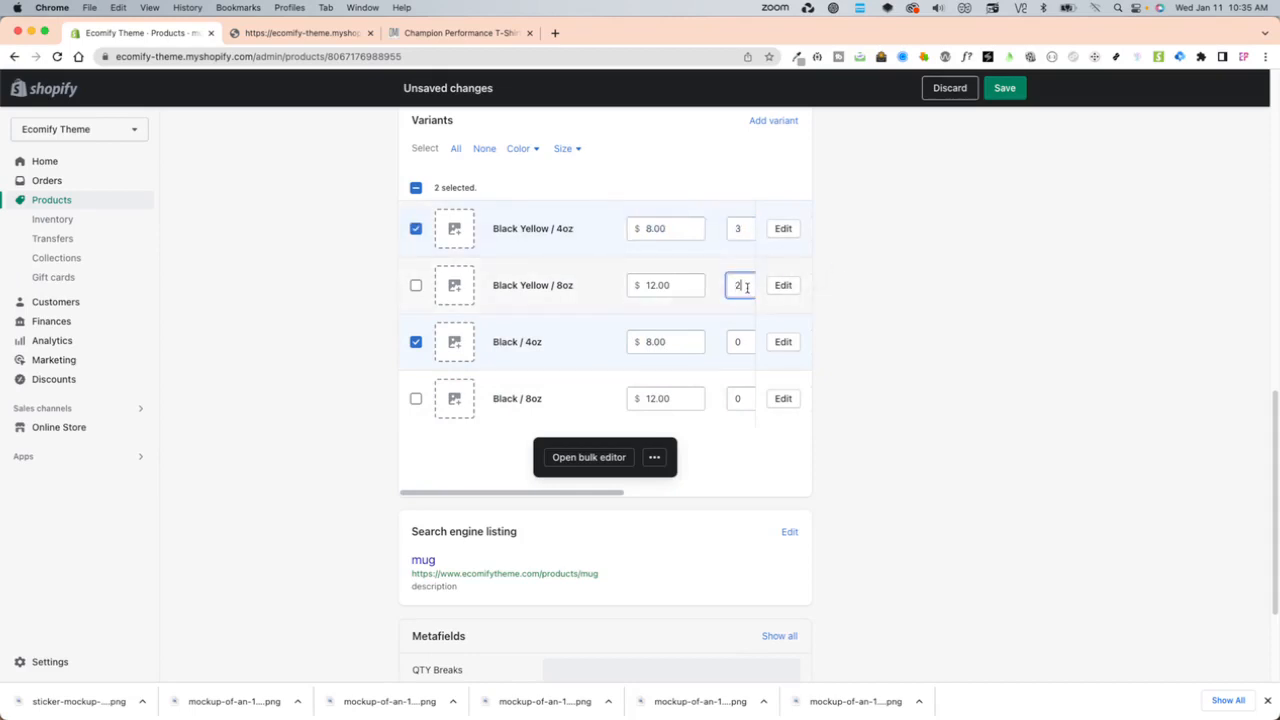
pyautogui.doubleClick(740, 341)
pyautogui.write('4')
pyautogui.doubleClick(740, 398)
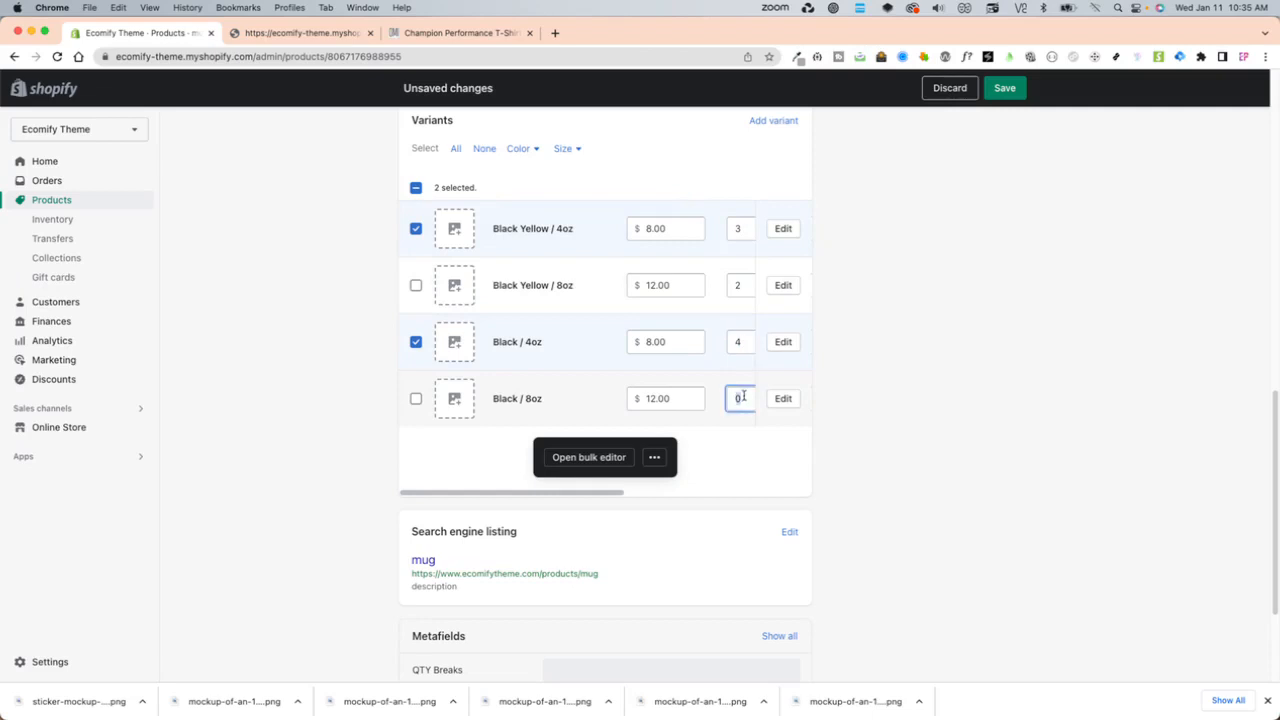
pyautogui.write('5')
pyautogui.click(1004, 88)
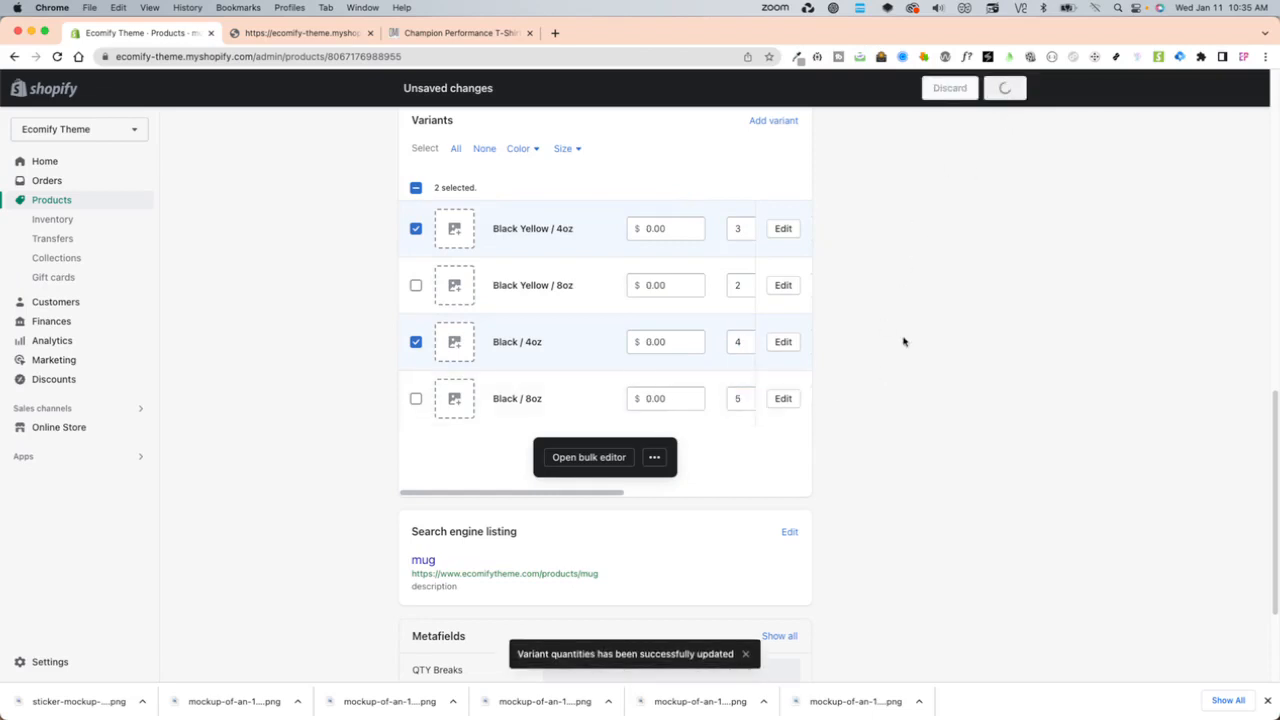
# - Set the price to 8.00 for both 4oz variants and 12.00 for both 8oz variants, and save the product
pyautogui.scroll(-6, 865, 510)
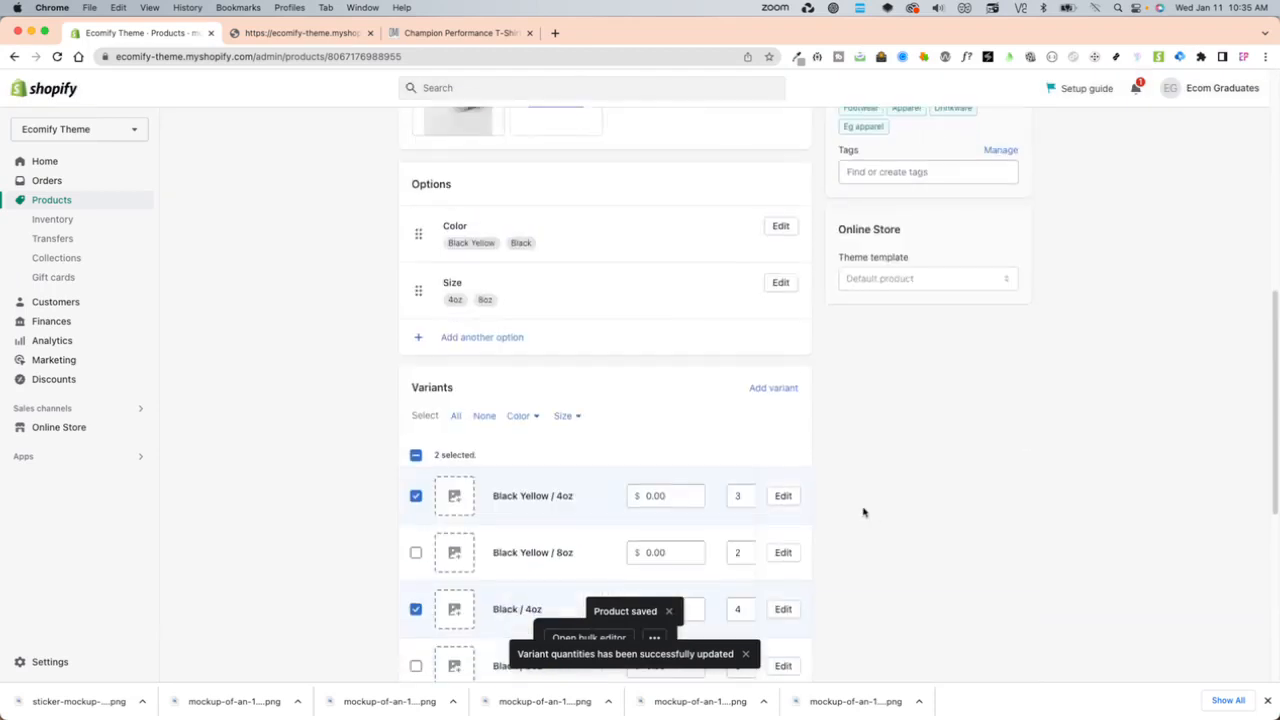
pyautogui.scroll(-5, 870, 524)
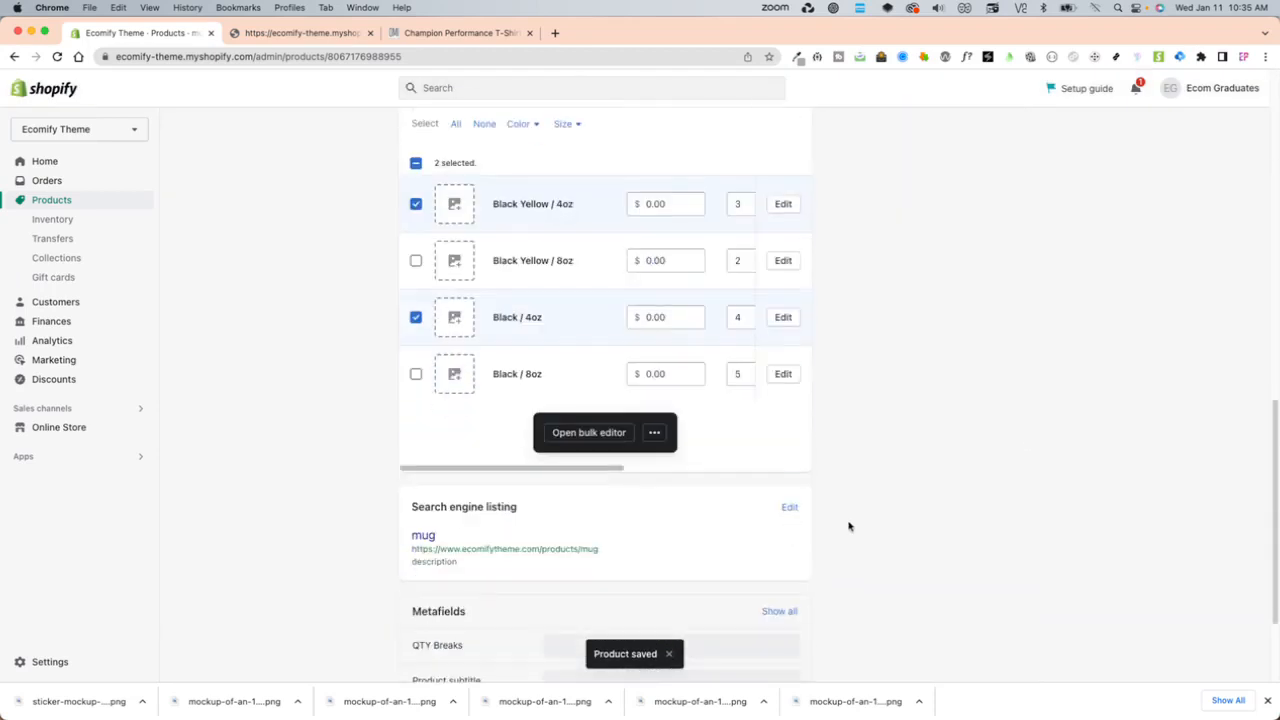
pyautogui.scroll(1, 855, 524)
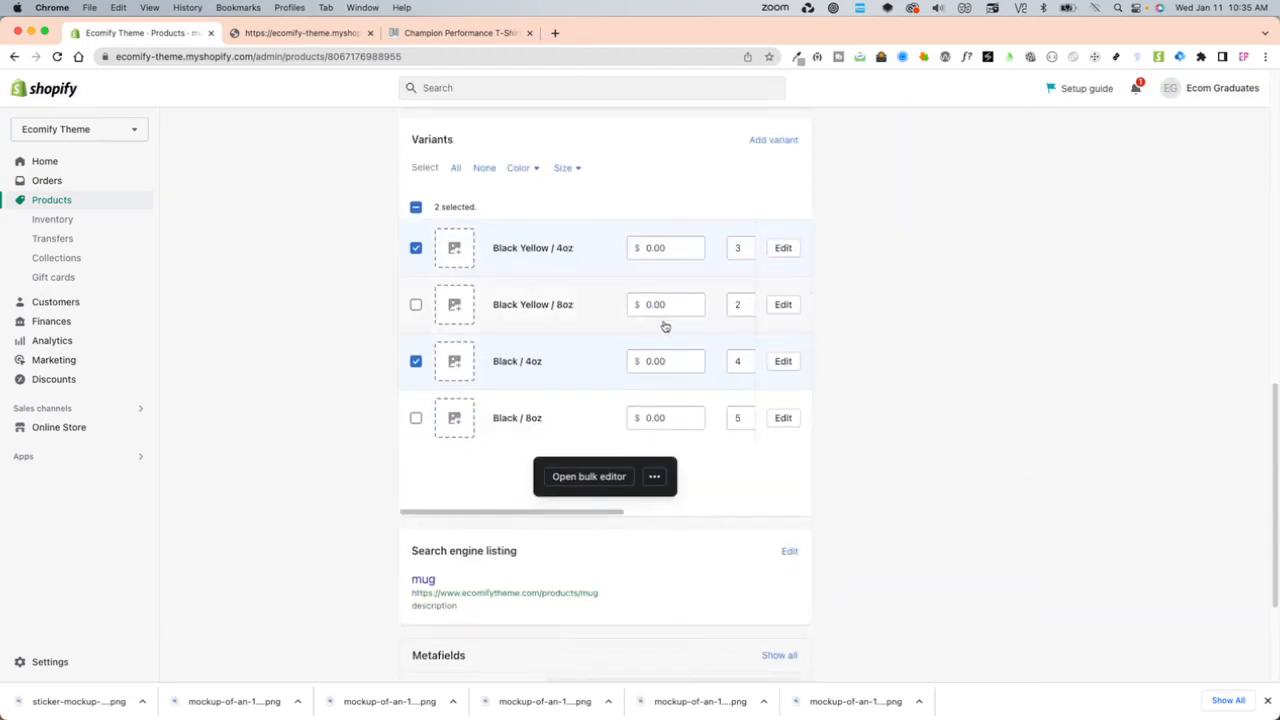
pyautogui.click(670, 246)
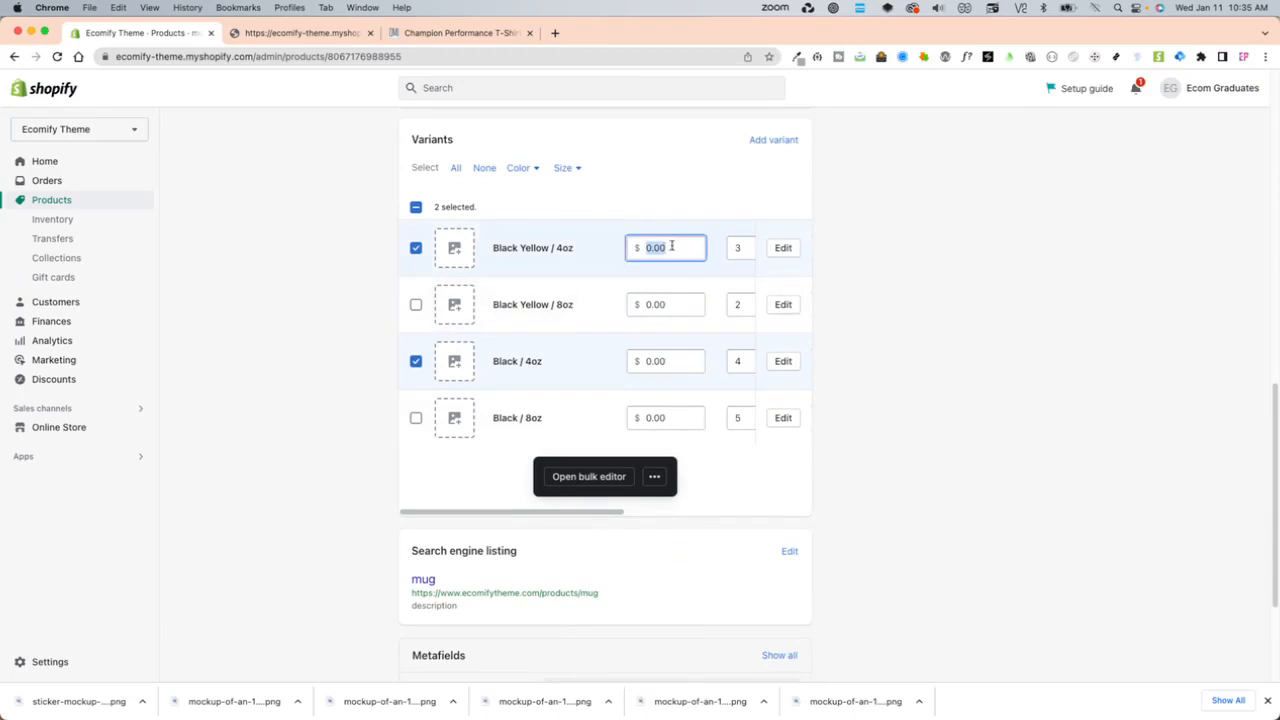
pyautogui.write('1')
pyautogui.click(672, 304)
pyautogui.write('12.00')
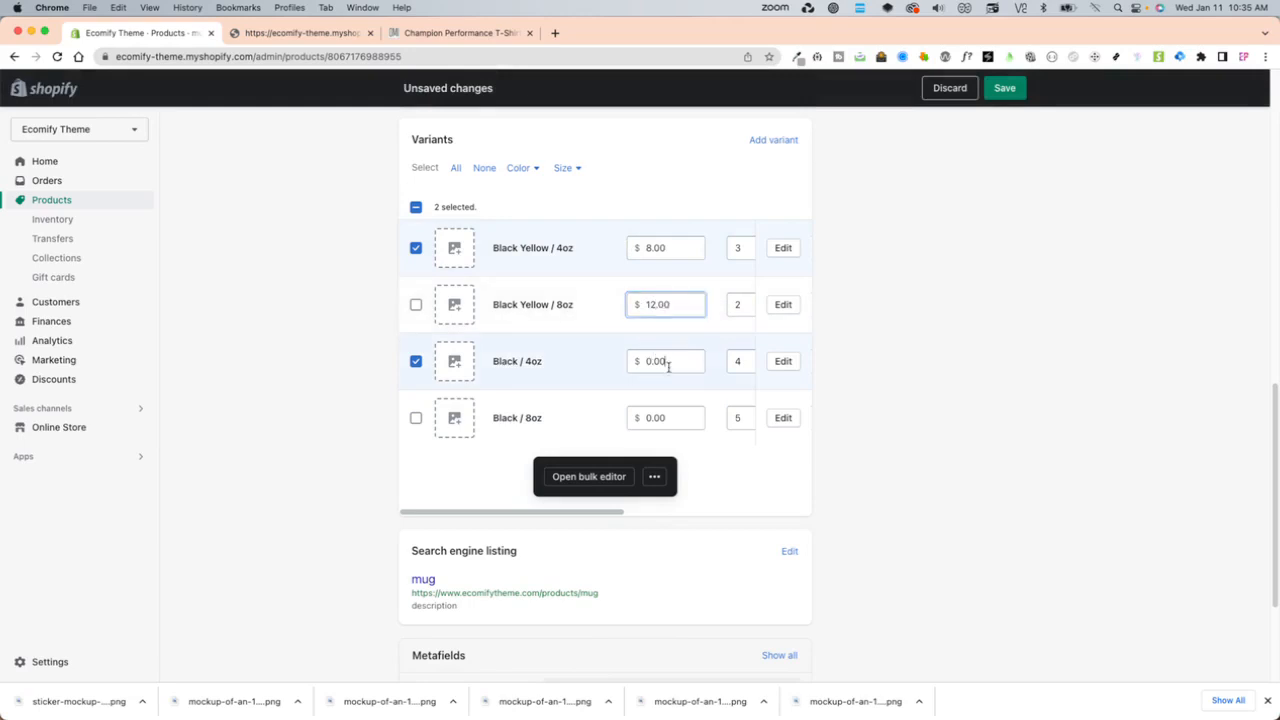
pyautogui.click(670, 363)
pyautogui.write('8')
pyautogui.click(654, 417)
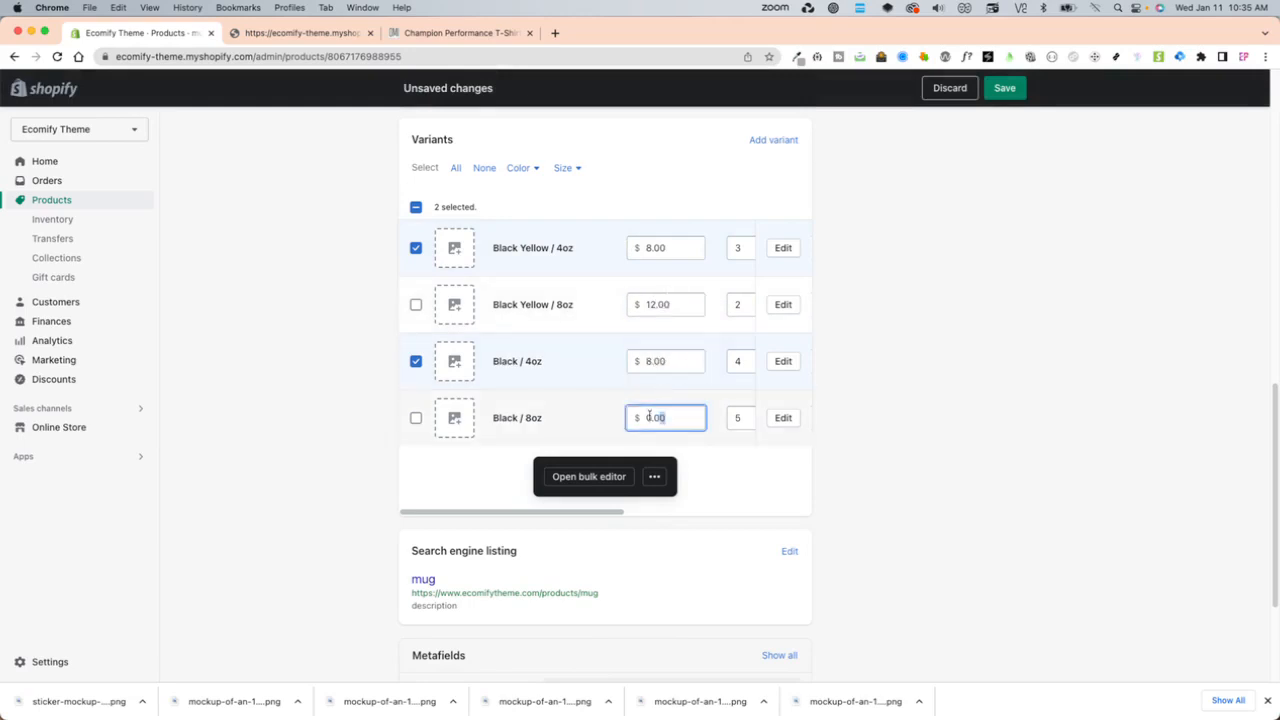
pyautogui.write('12')
pyautogui.press('Return')
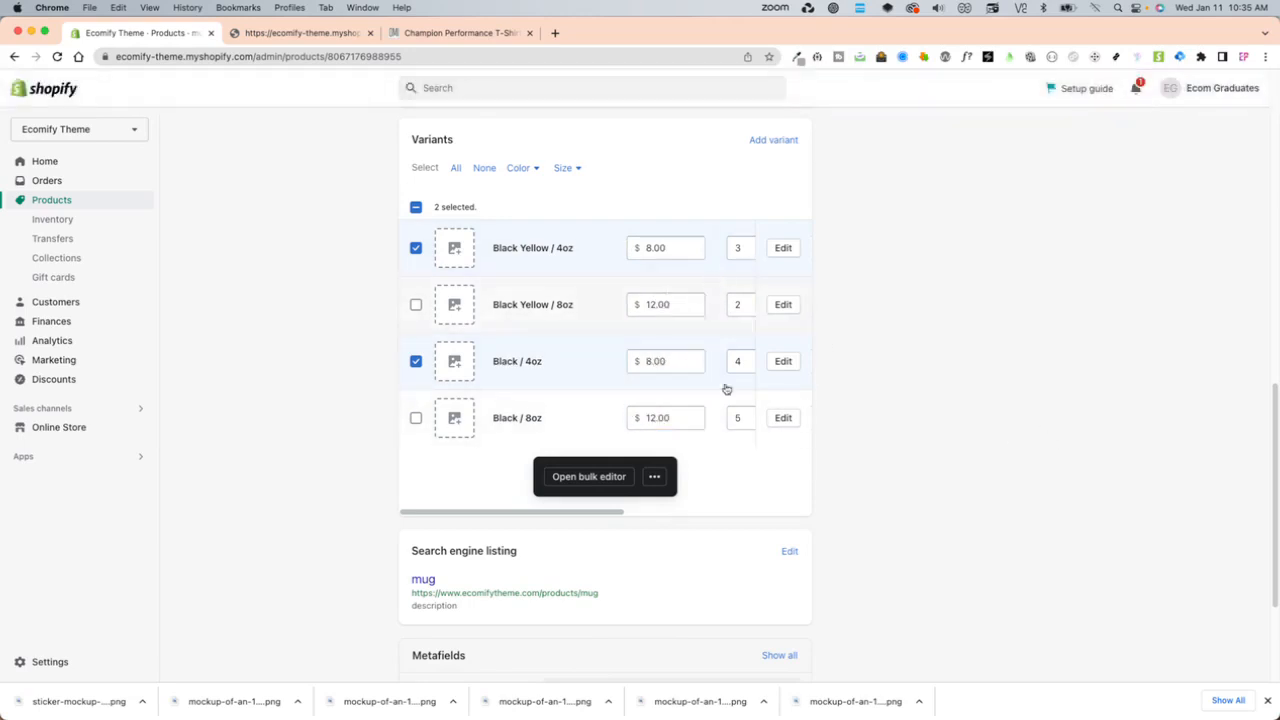
# - Reload the product page and review the saved variant prices and quantities
pyautogui.scroll(-1, 924, 506)
pyautogui.scroll(-2, 926, 504)
pyautogui.scroll(4, 946, 497)
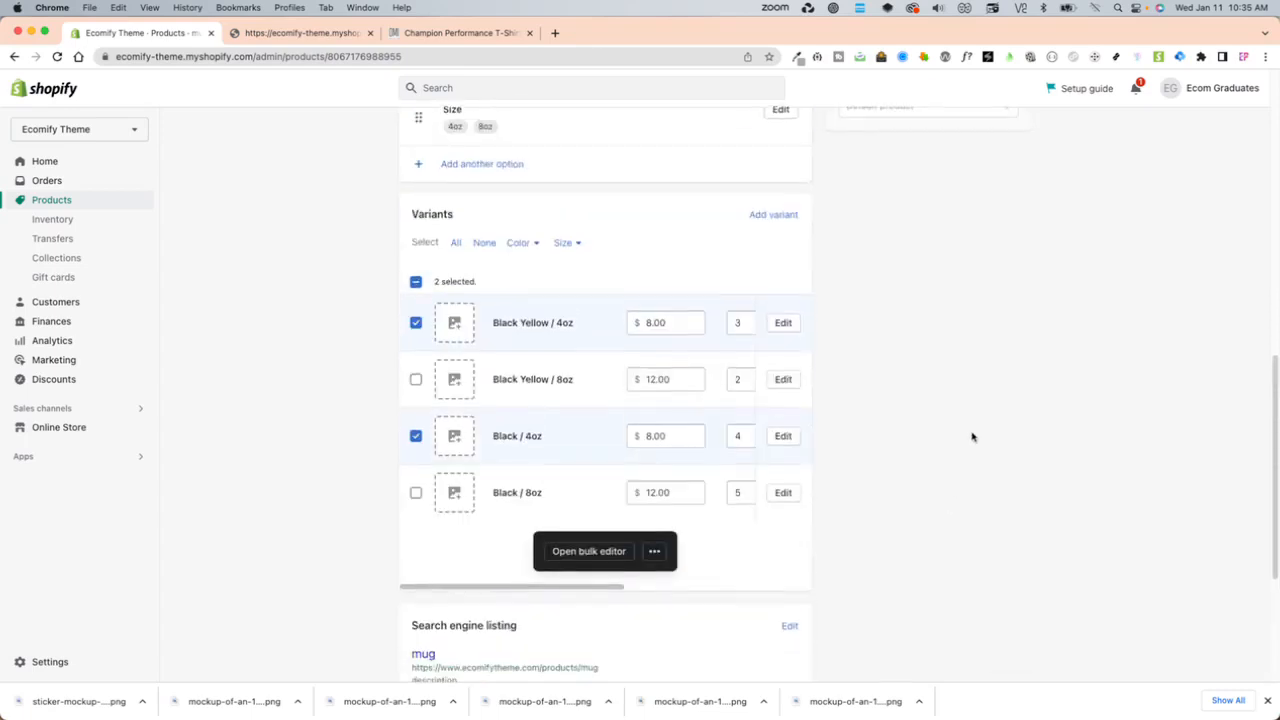
pyautogui.scroll(3, 892, 463)
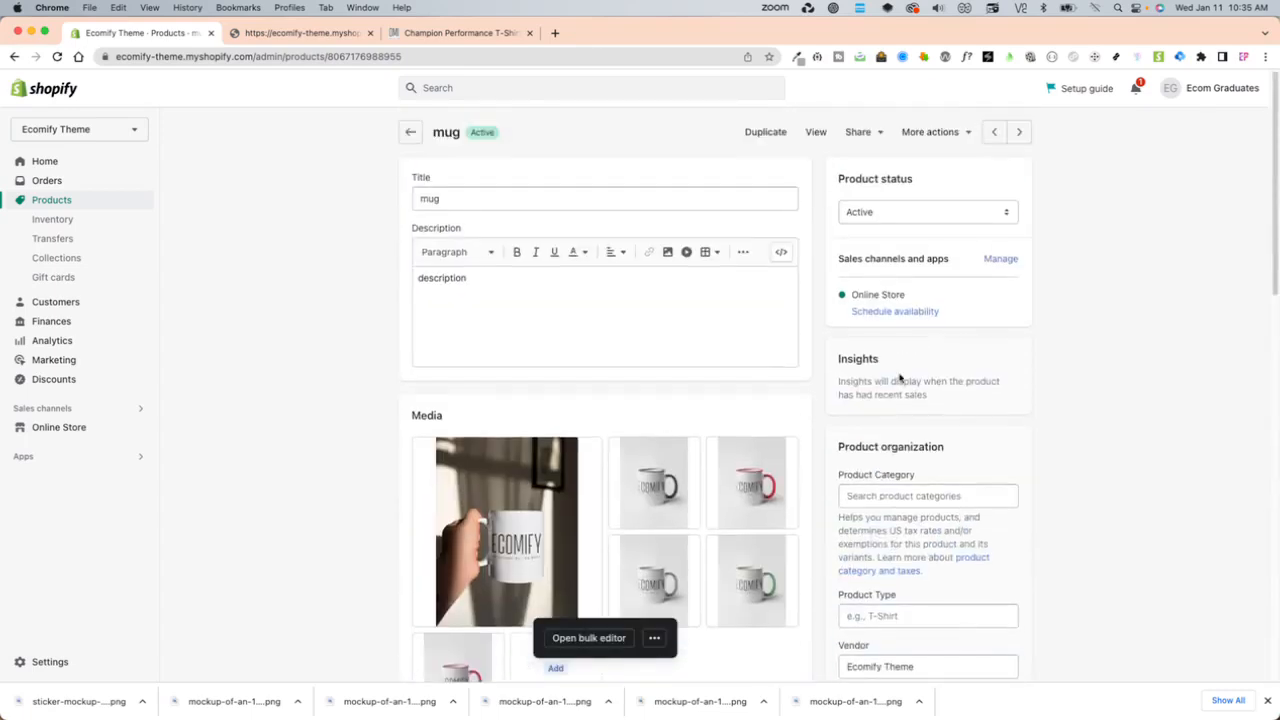
pyautogui.click(57, 56)
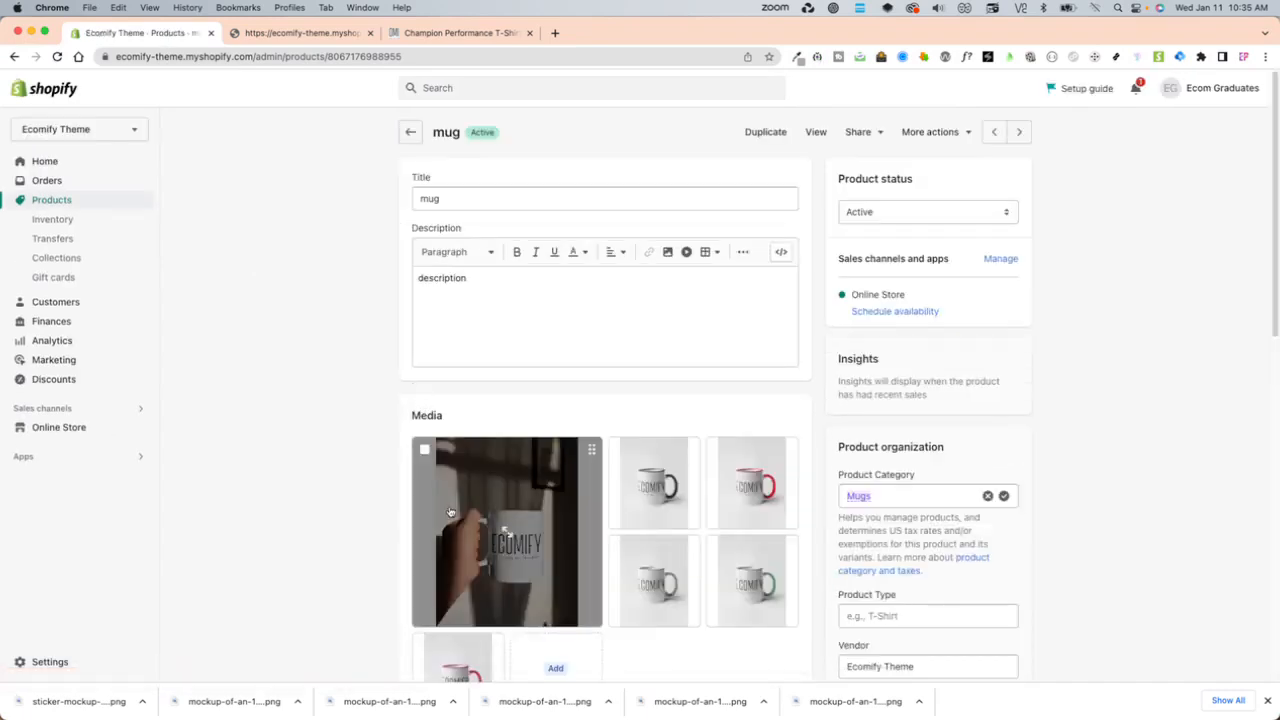
pyautogui.scroll(-5, 510, 520)
pyautogui.scroll(-10, 540, 525)
pyautogui.scroll(4, 965, 570)
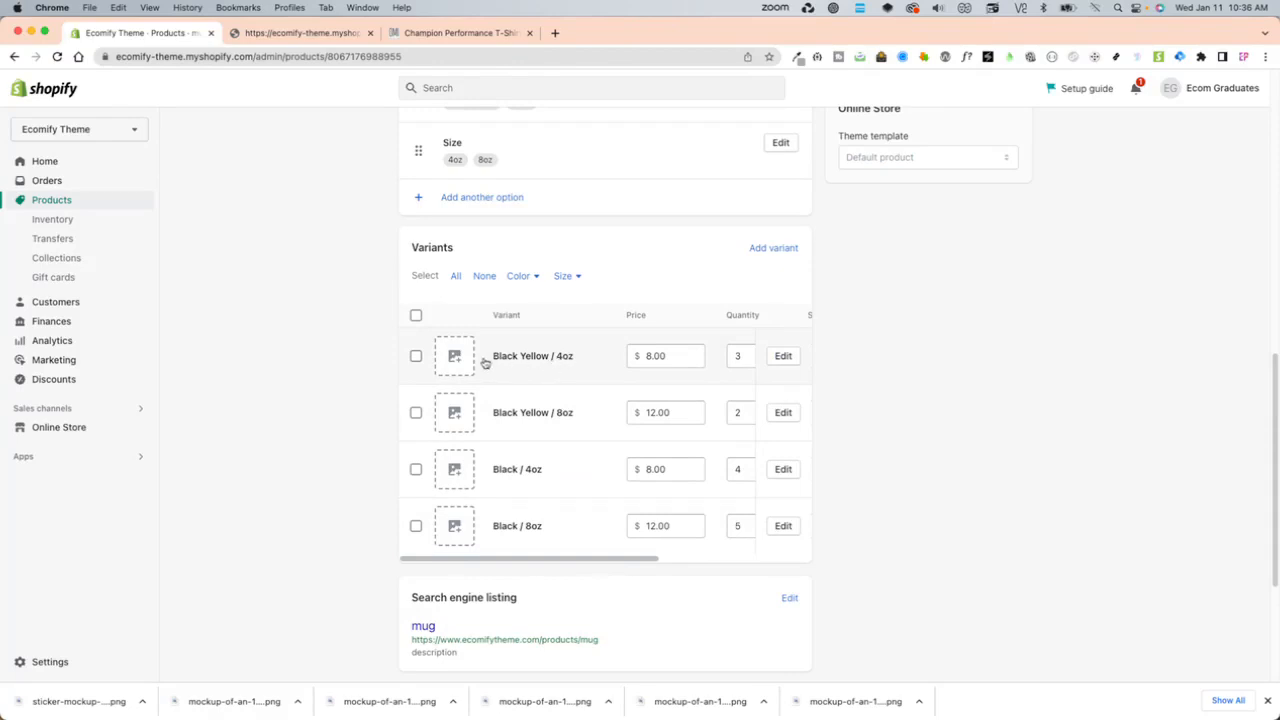
# - Assign the image of the mug with the black handle to both Black Yellow variants in bulk
pyautogui.click(518, 276)
pyautogui.click(505, 311)
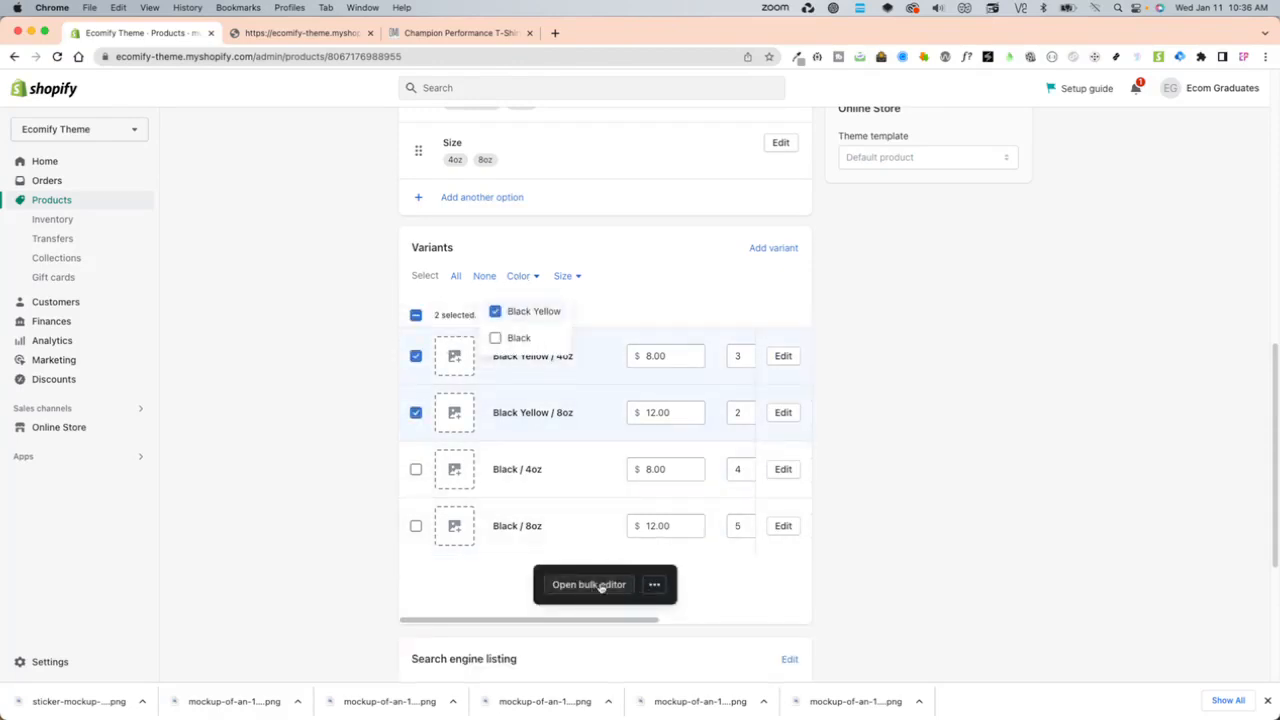
pyautogui.click(655, 585)
pyautogui.click(655, 585)
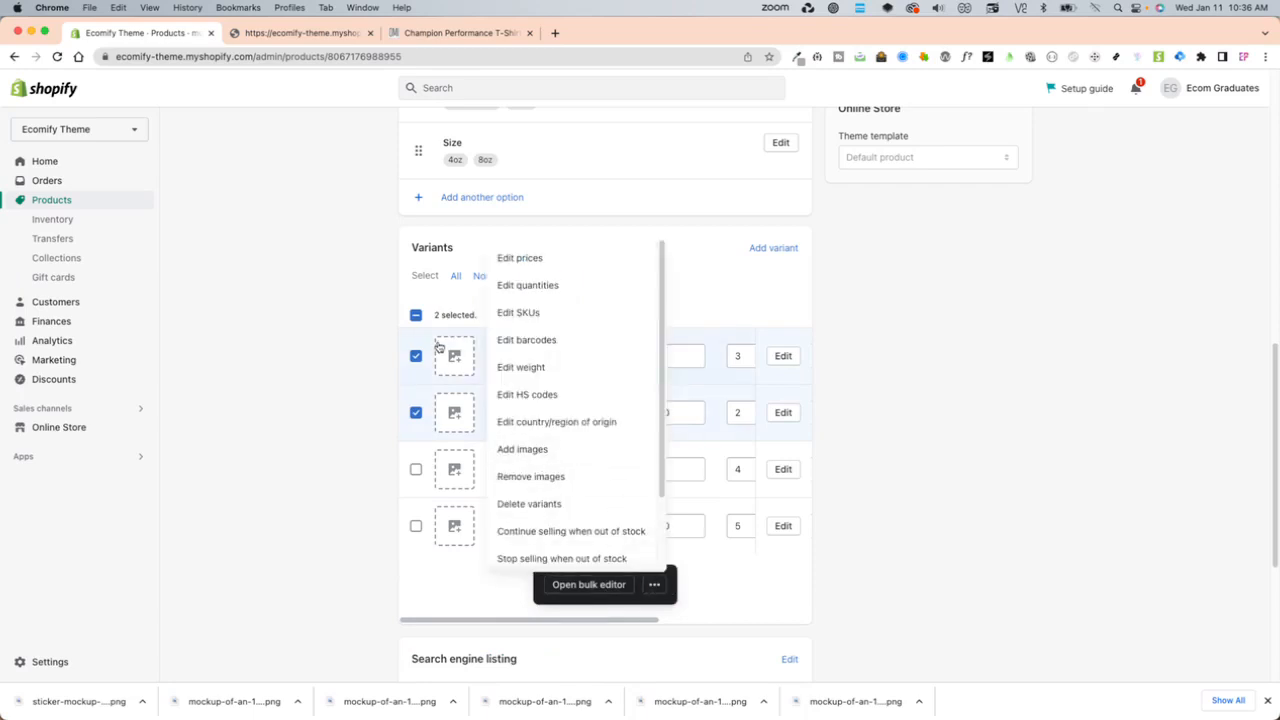
pyautogui.click(521, 452)
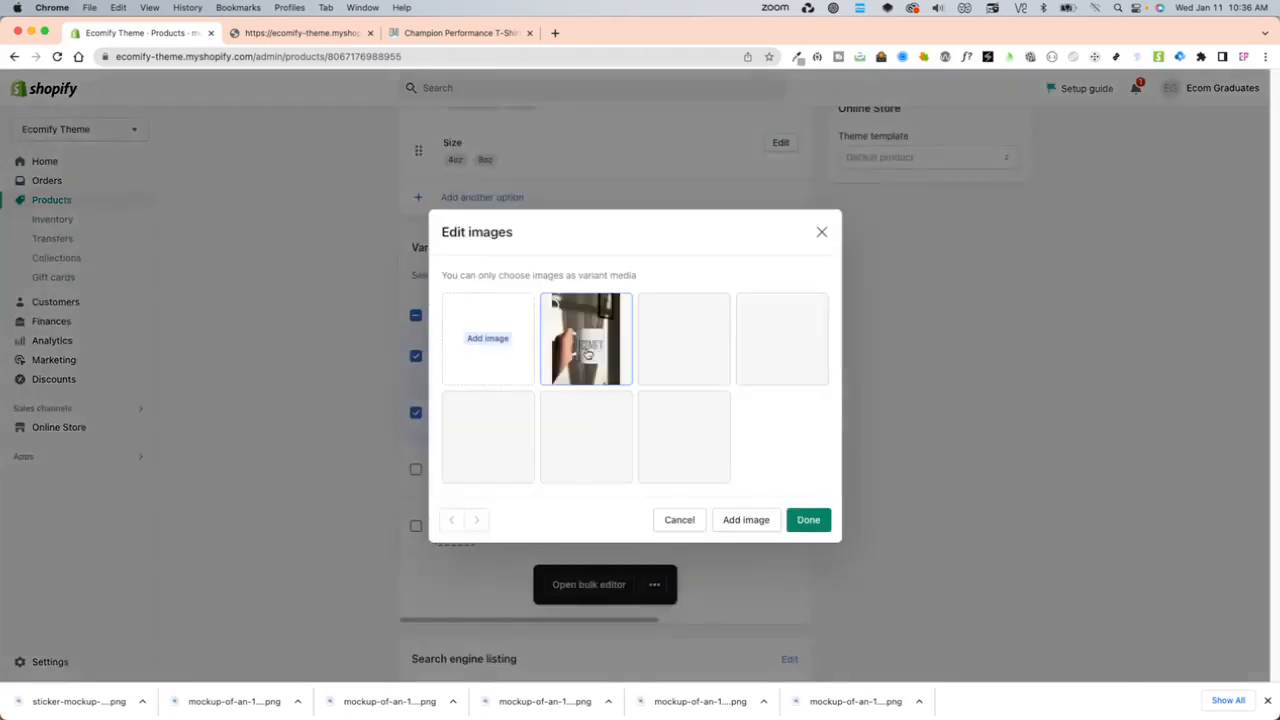
pyautogui.click(670, 347)
pyautogui.click(810, 520)
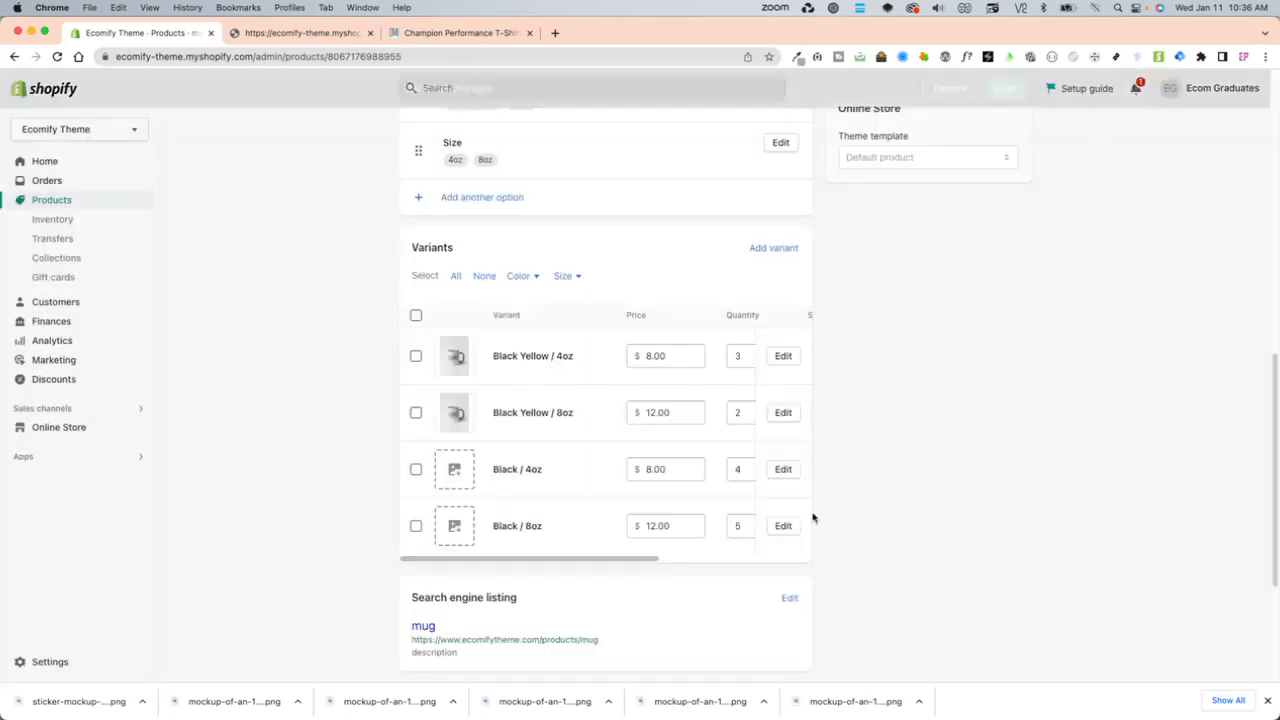
# - Assign the photo of the hand-held mug to both Black variants in bulk and save the product
pyautogui.click(518, 276)
pyautogui.click(514, 338)
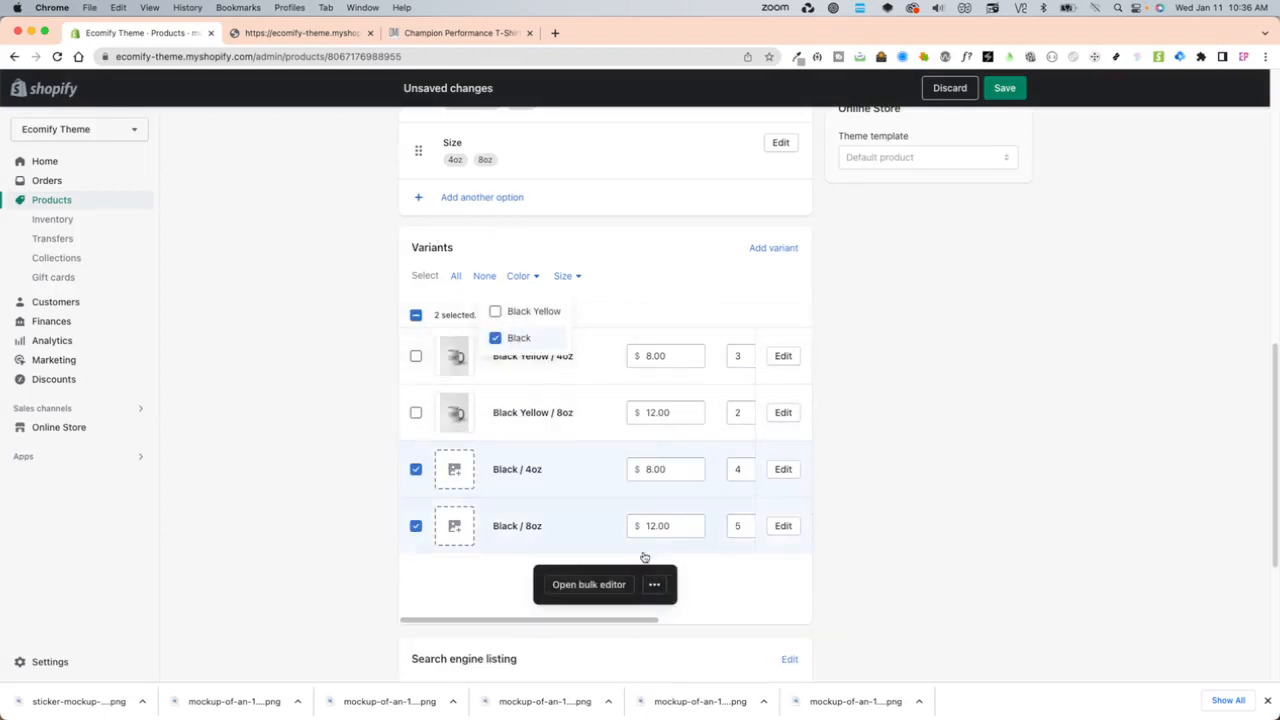
pyautogui.click(654, 584)
pyautogui.click(567, 458)
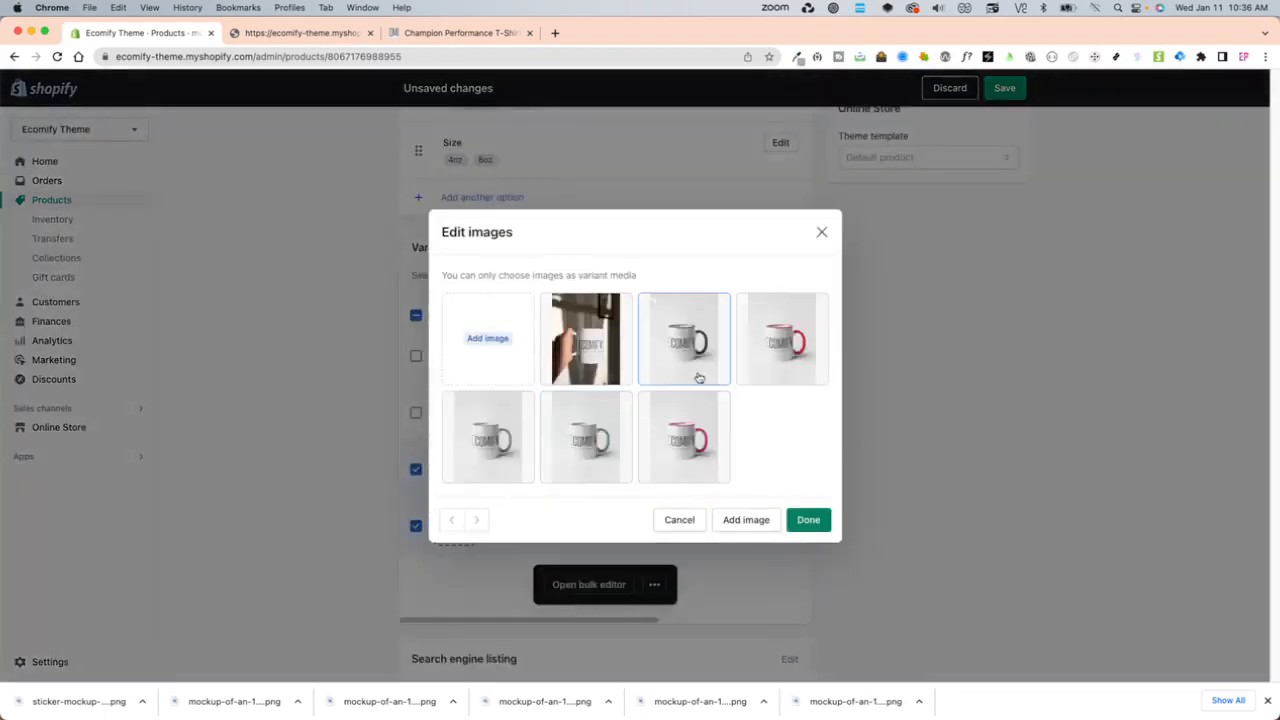
pyautogui.click(770, 360)
pyautogui.click(606, 362)
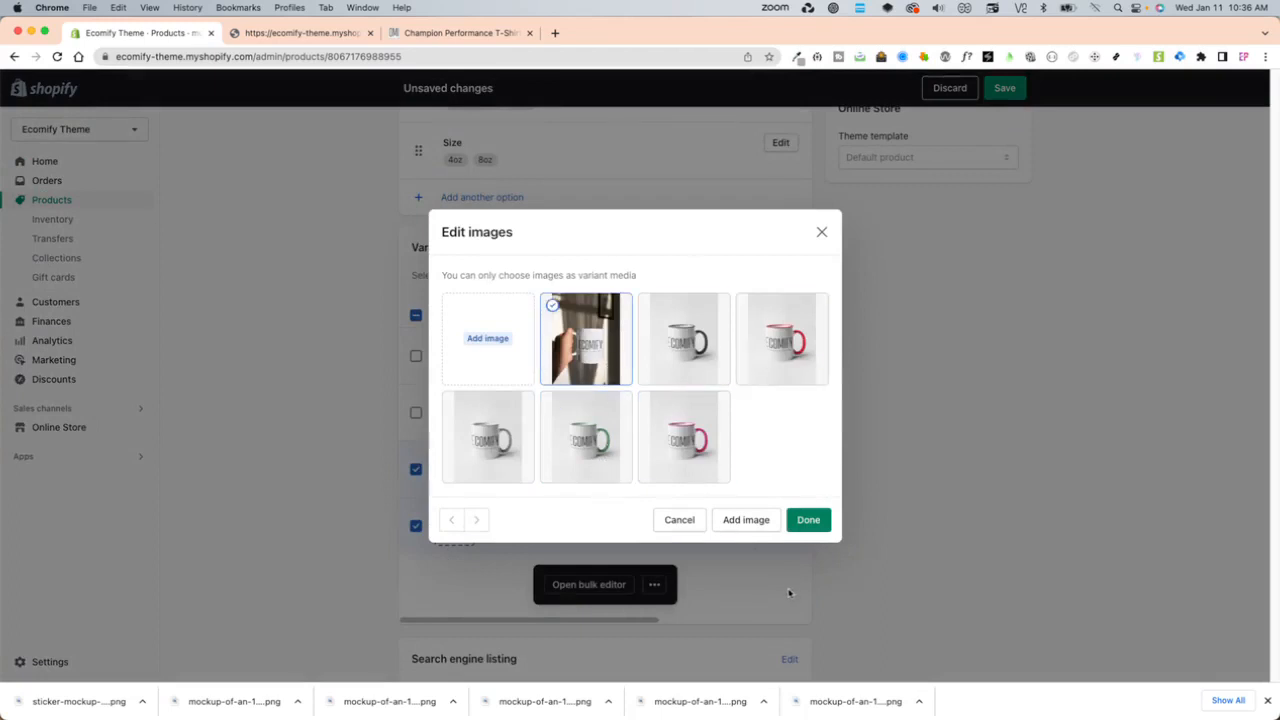
pyautogui.click(808, 520)
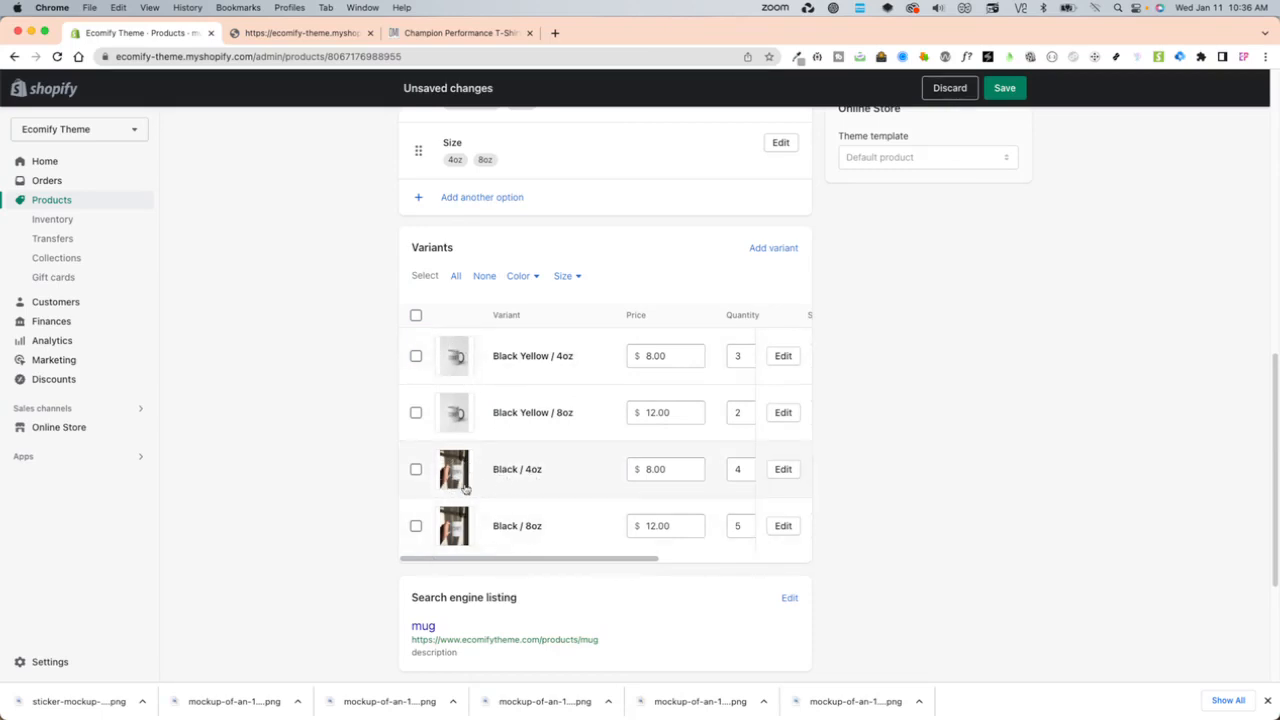
pyautogui.click(1005, 88)
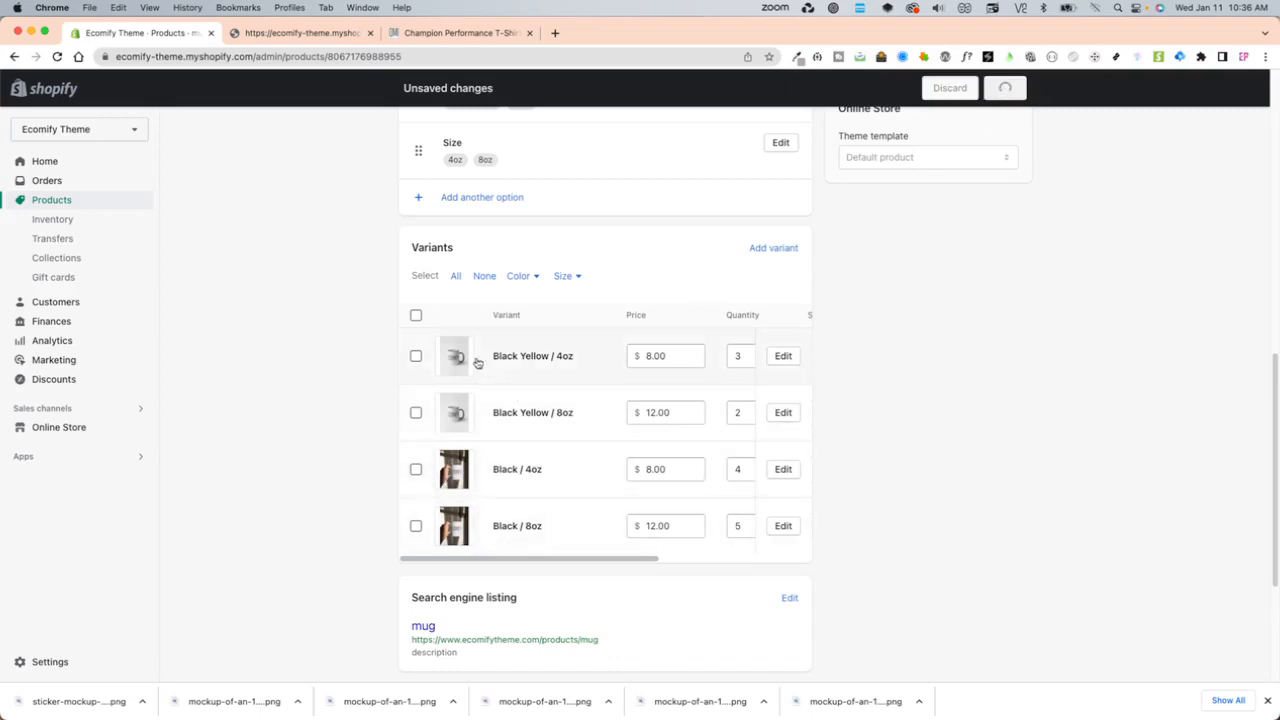
# - Examine the Navy, Stone Grey and White color swatches on the Champion Performance T-Shirt storefront page
pyautogui.scroll(-10, 543, 548)
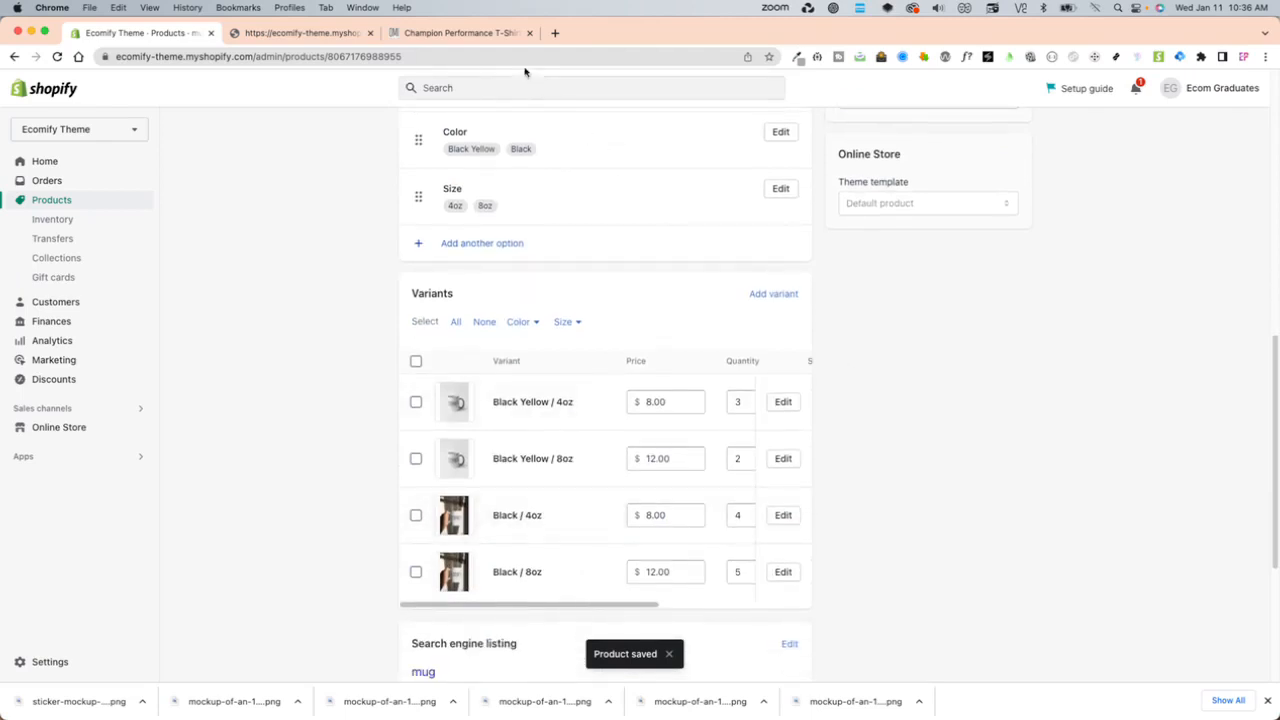
pyautogui.click(470, 33)
pyautogui.click(695, 339)
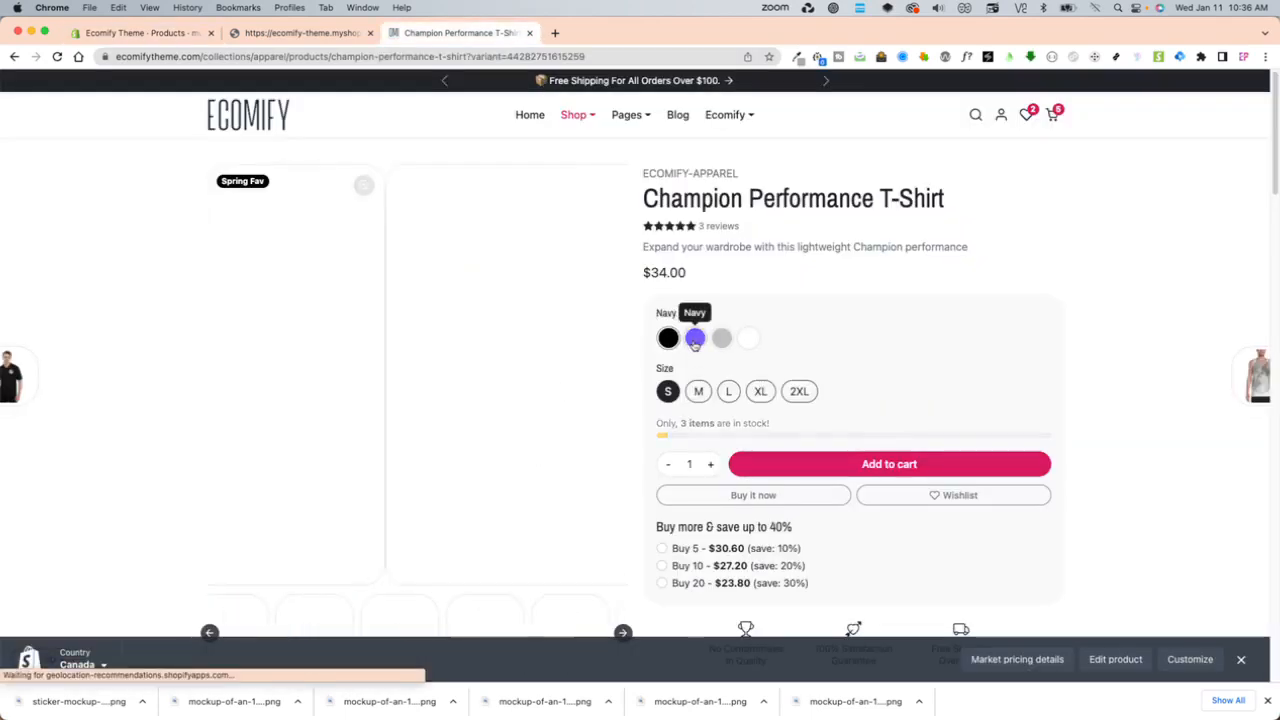
pyautogui.click(722, 339)
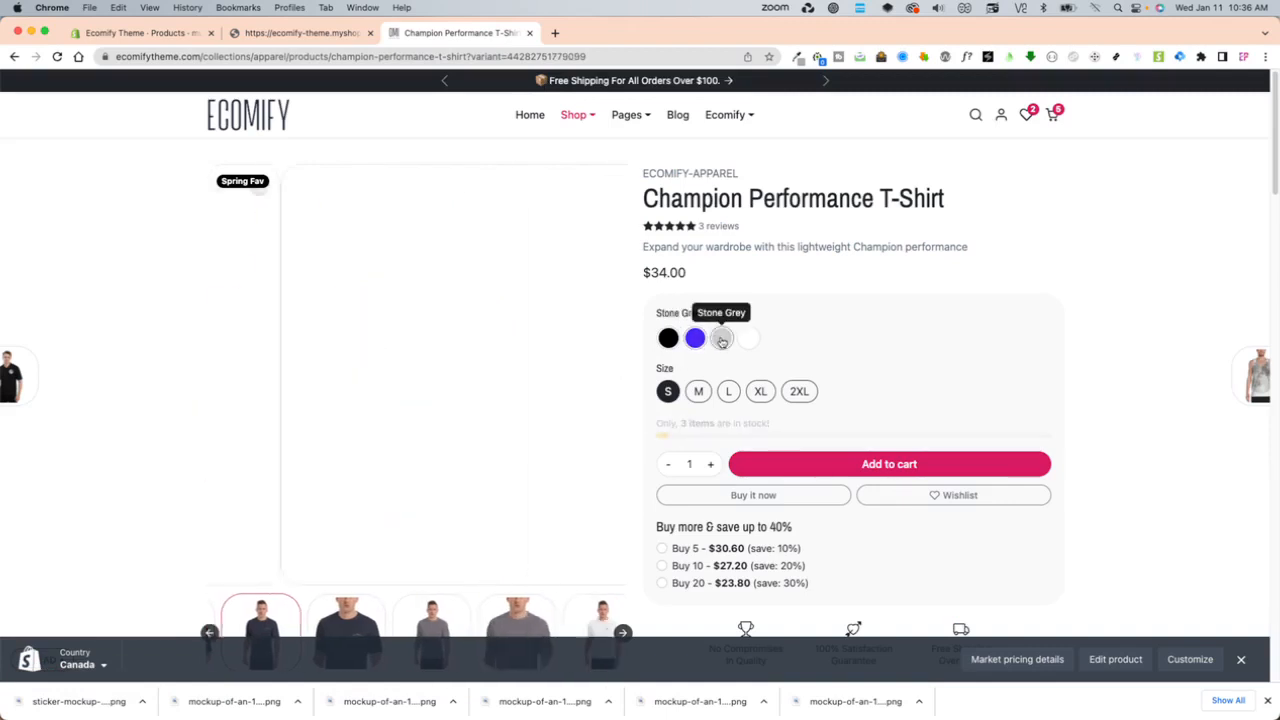
pyautogui.click(750, 339)
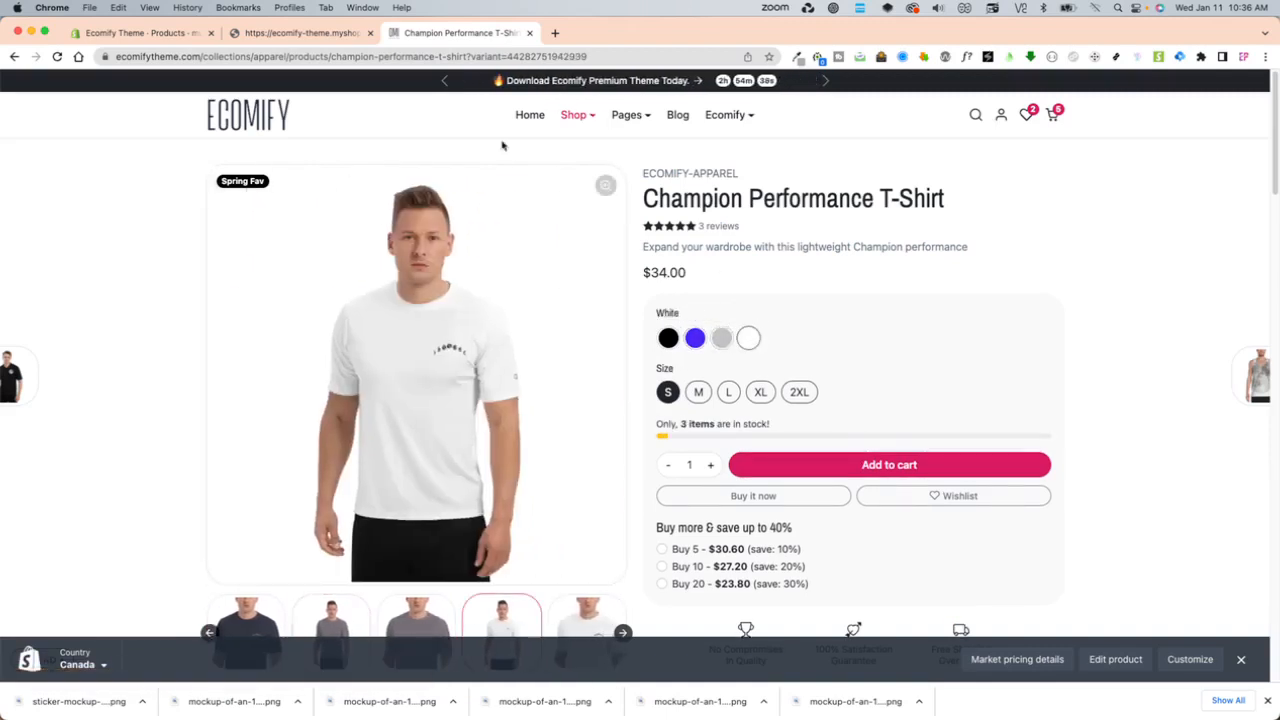
# - Return to the mug product in the admin and preview its storefront page
pyautogui.click(181, 38)
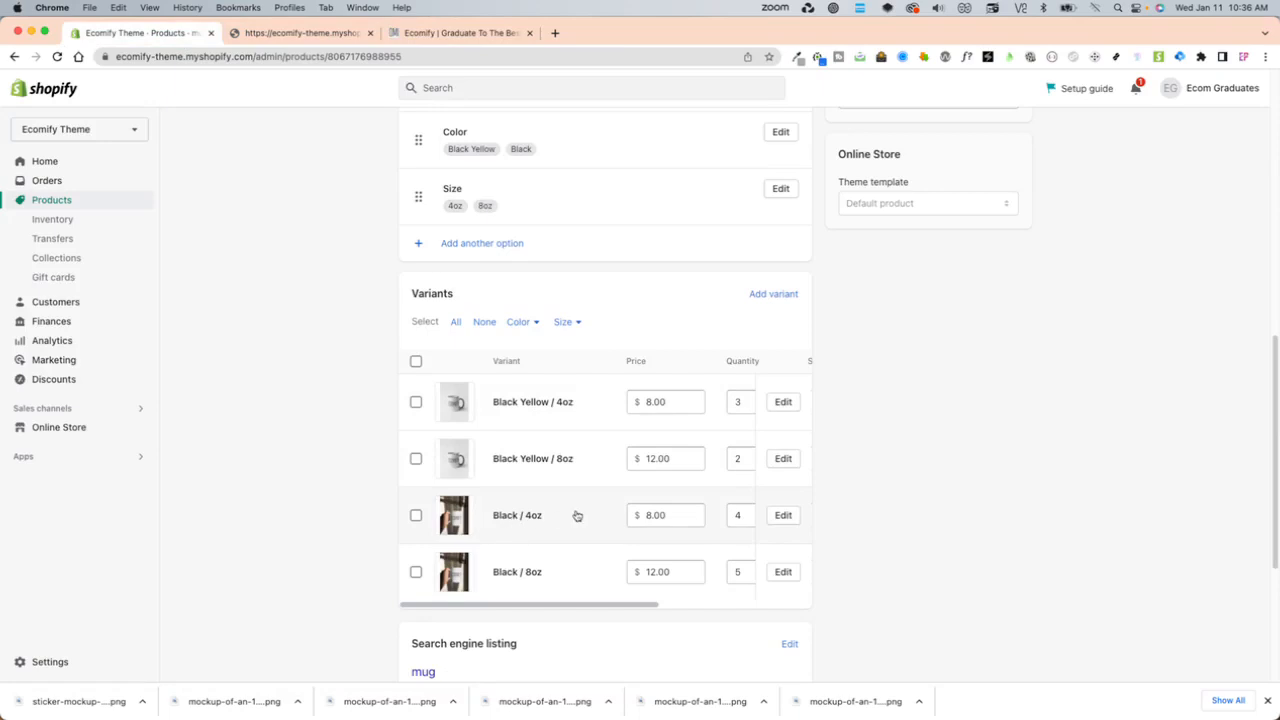
pyautogui.scroll(10, 576, 515)
pyautogui.click(825, 138)
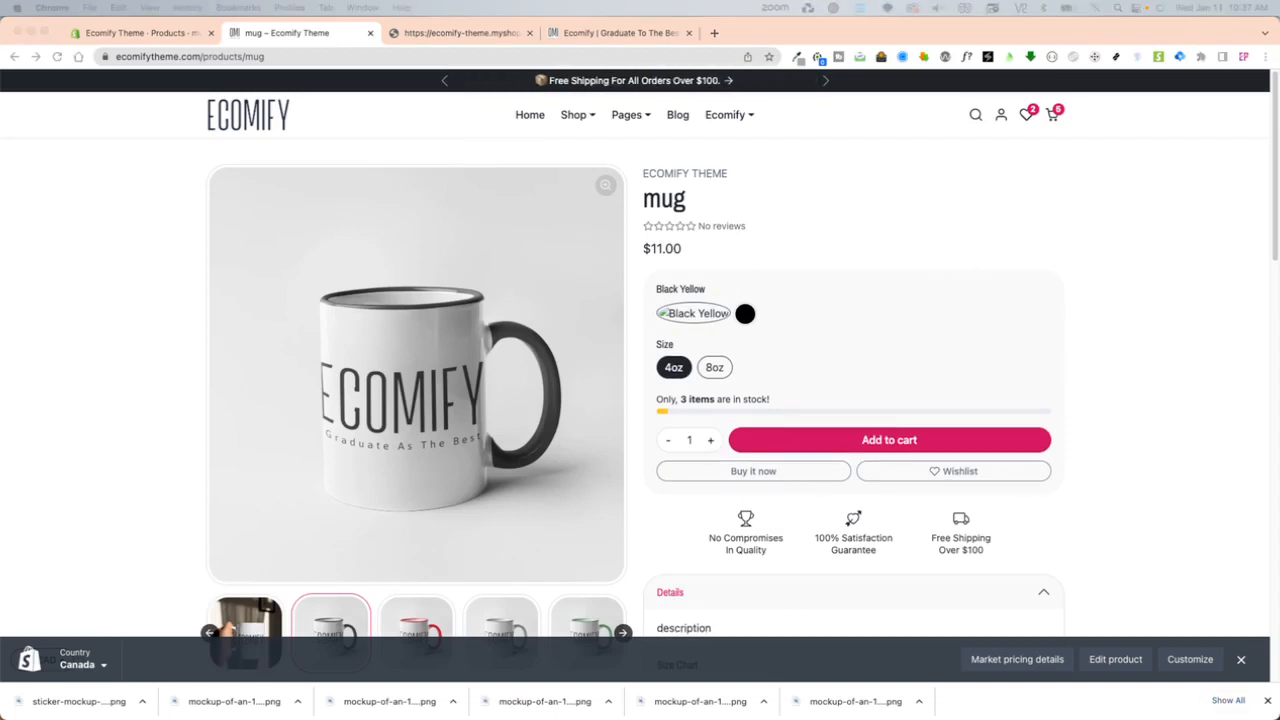
# - Switch to Photoshop and create a new document 50 pixels wide and 50 pixels high
pyautogui.moveTo(740, 4); pyautogui.dragTo(334, 46)
pyautogui.press('super+n')
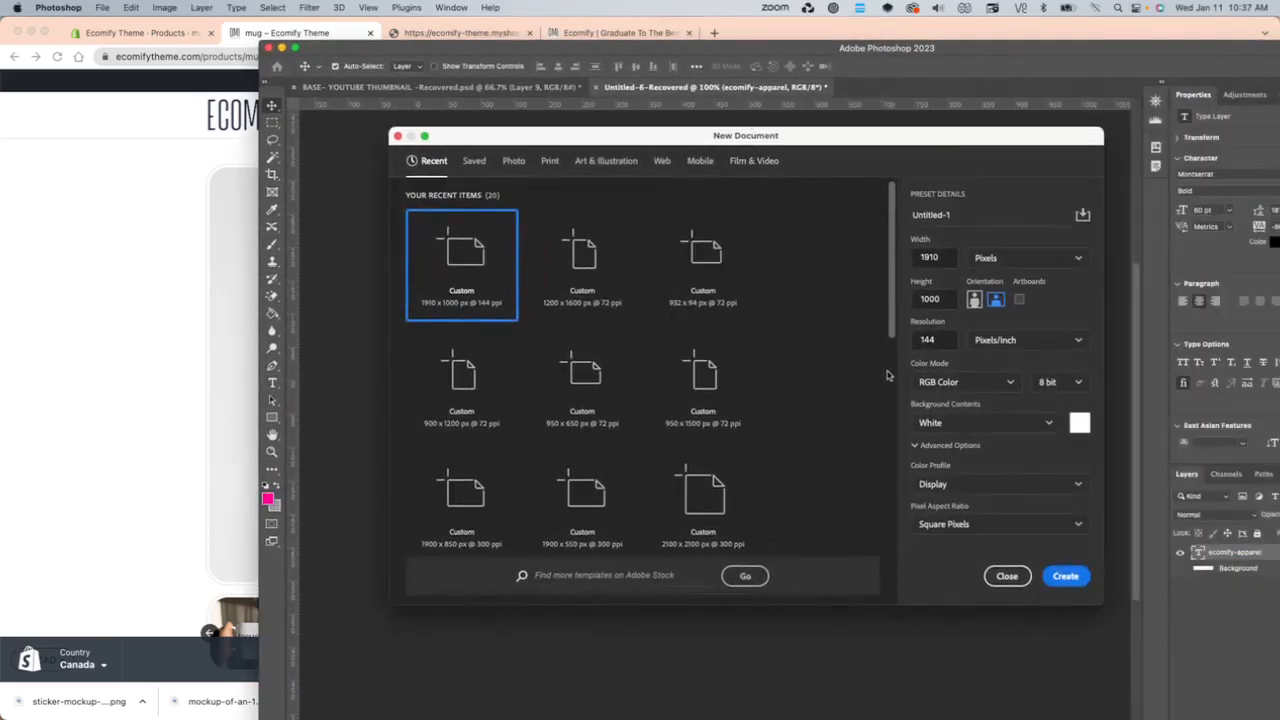
pyautogui.doubleClick(928, 257)
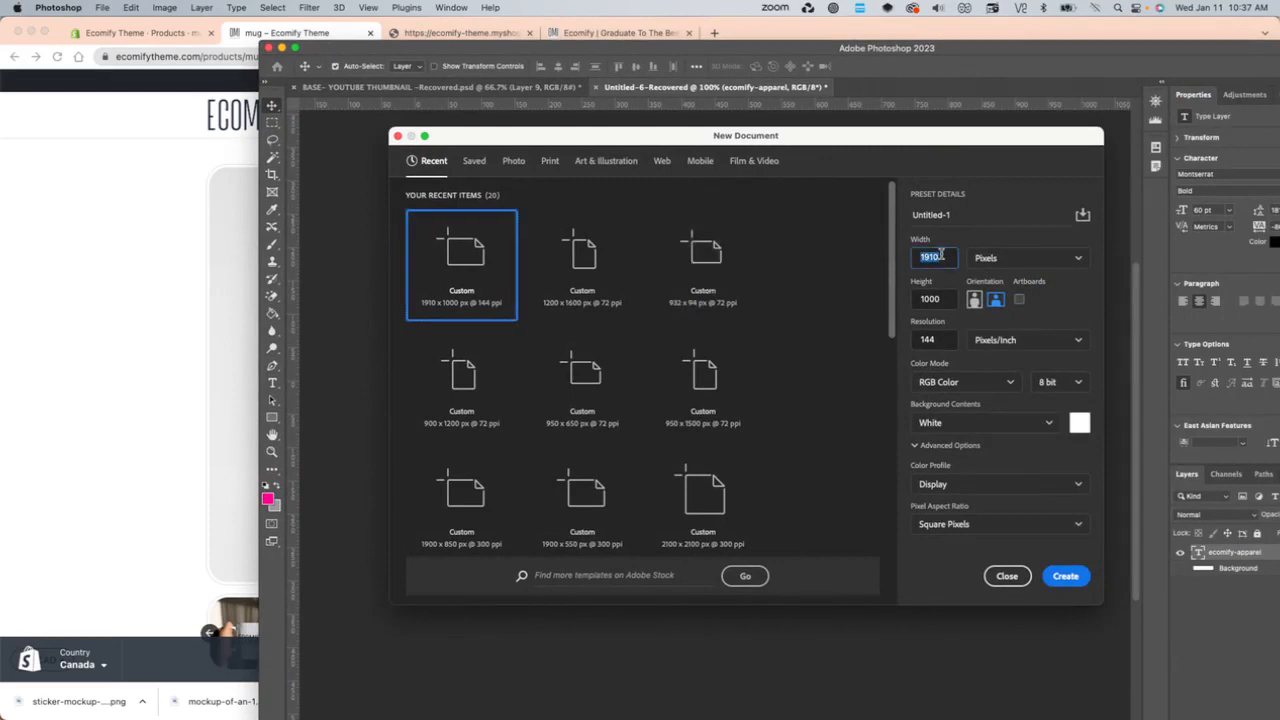
pyautogui.write('50')
pyautogui.press('Tab')
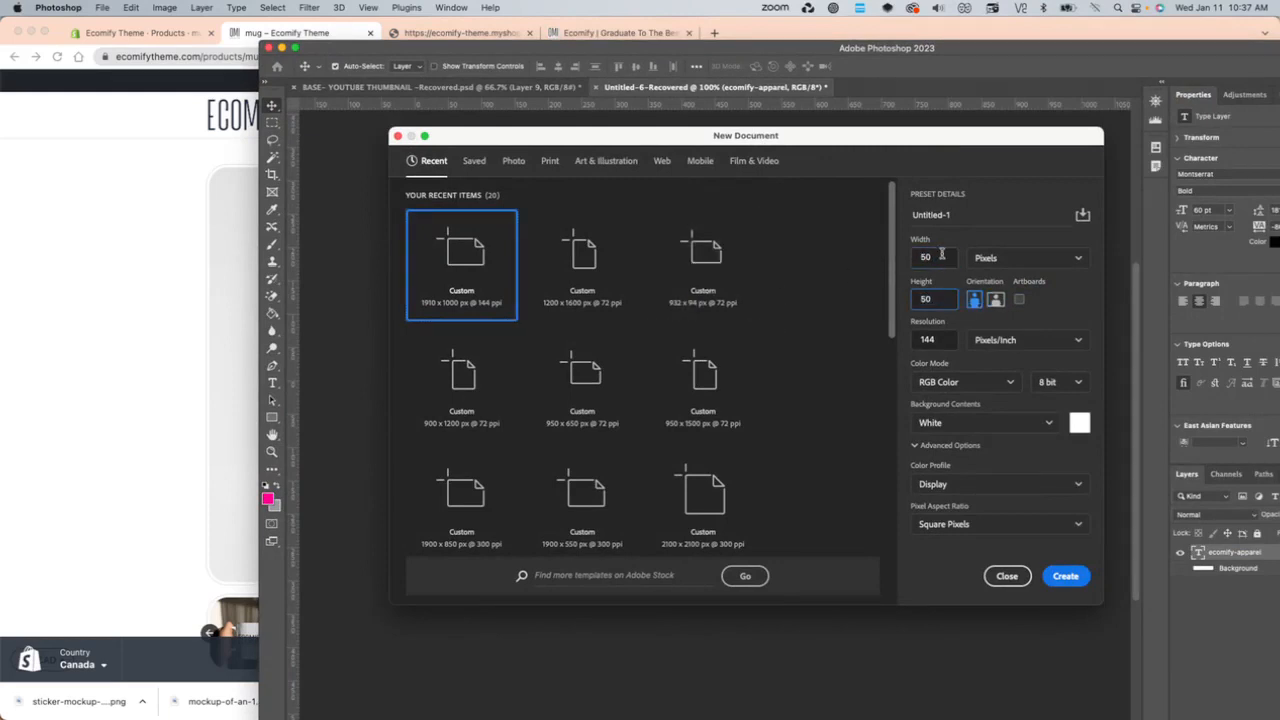
pyautogui.write('50')
pyautogui.click(1068, 578)
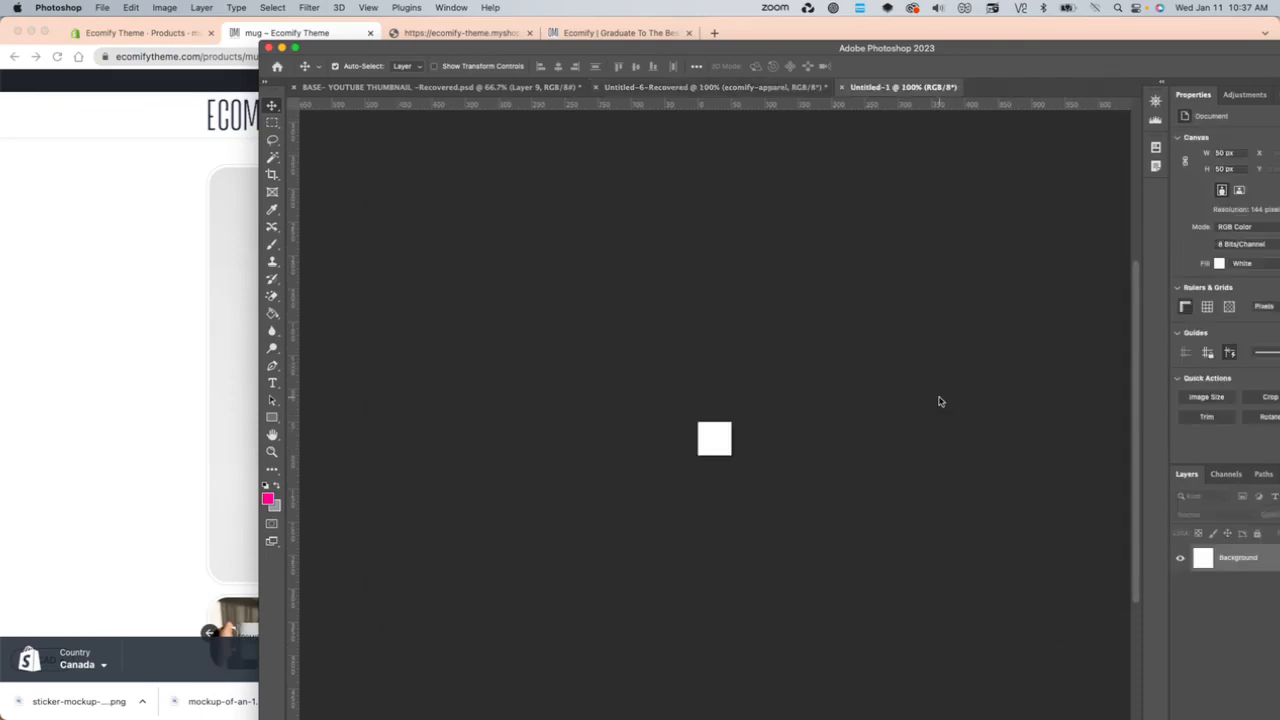
# - Set the foreground color to black for the new 50 px document
pyautogui.press('super+equal')
pyautogui.press('super+equal')
pyautogui.press('super+equal')
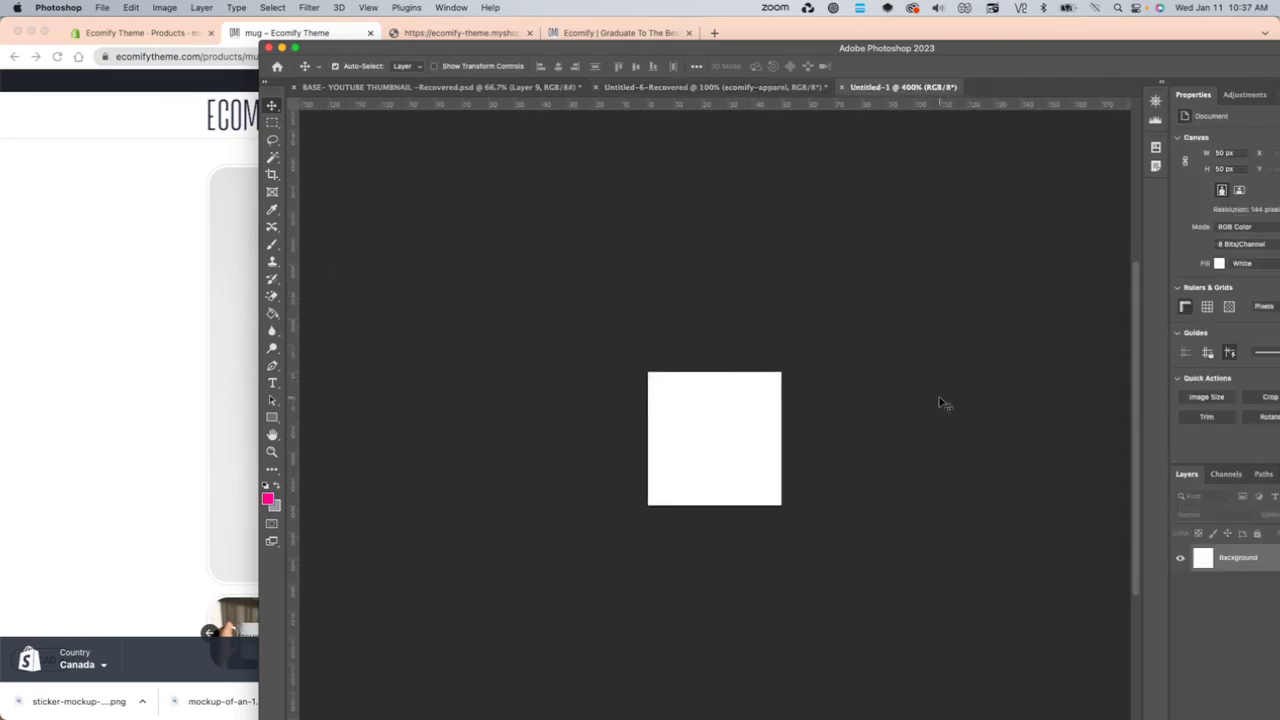
pyautogui.click(268, 499)
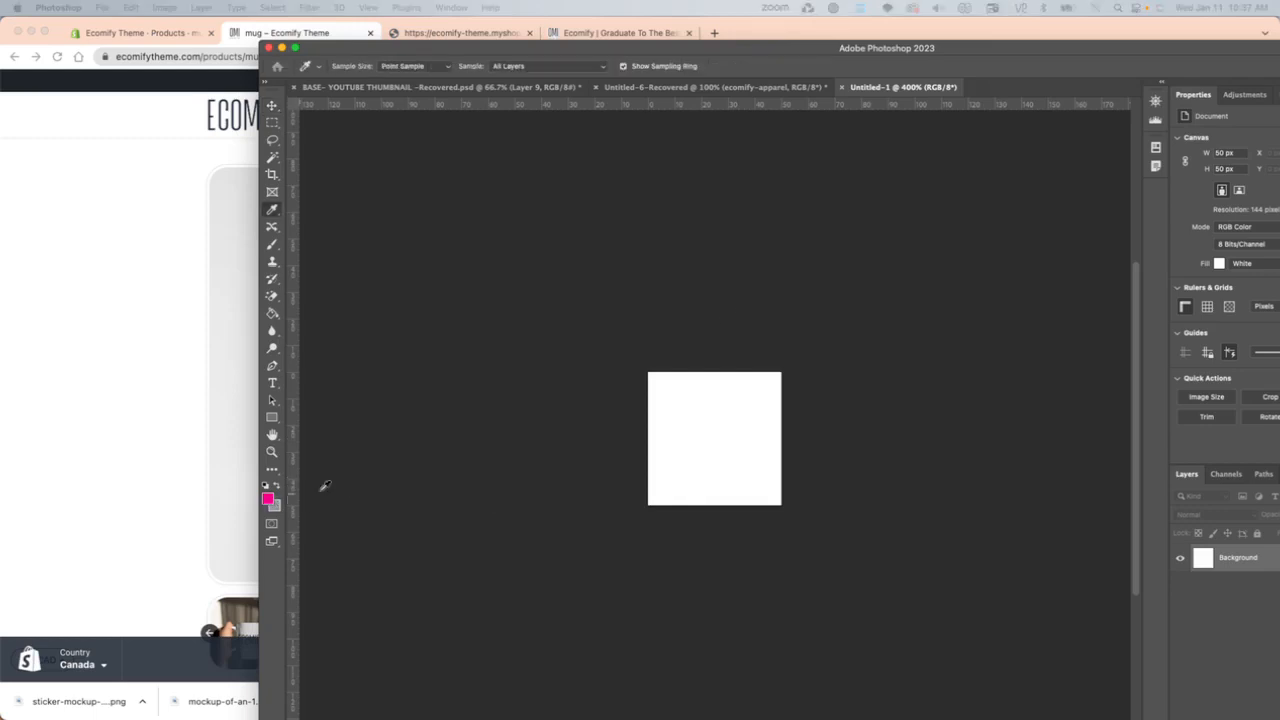
pyautogui.moveTo(849, 87); pyautogui.dragTo(859, 93)
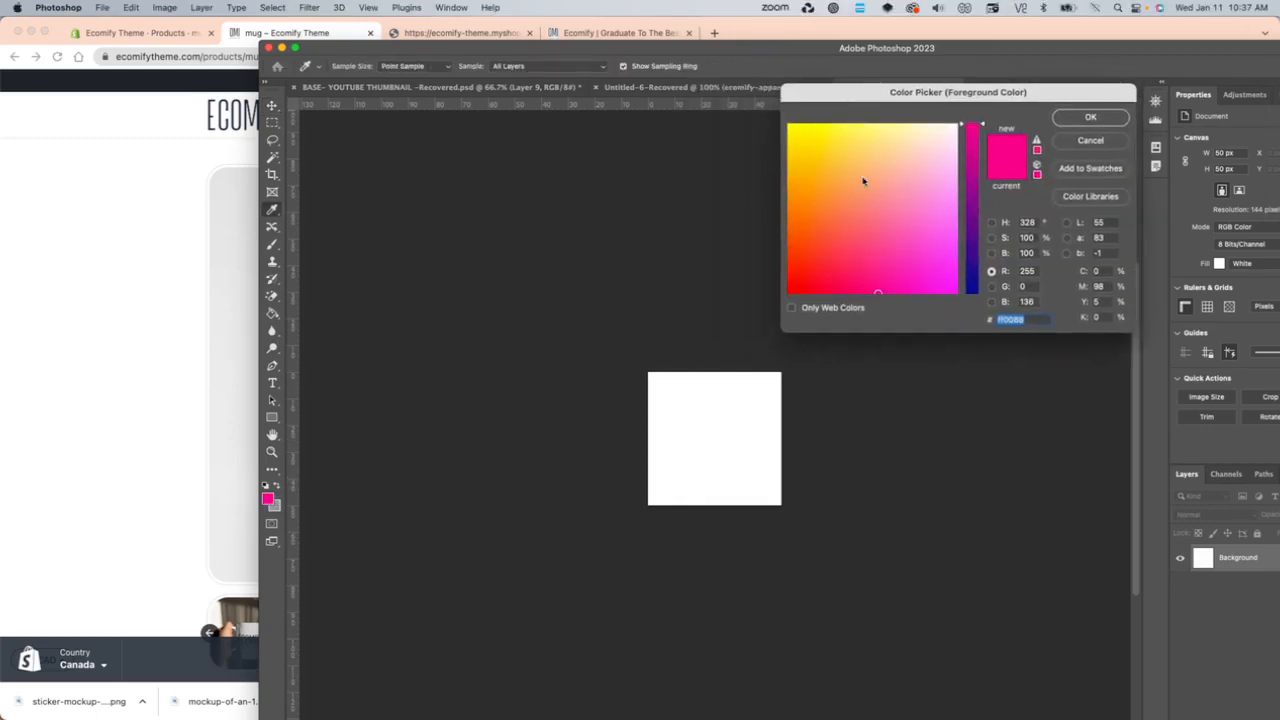
pyautogui.moveTo(883, 249); pyautogui.dragTo(720, 315)
pyautogui.moveTo(985, 282); pyautogui.dragTo(978, 292)
pyautogui.click(1065, 118)
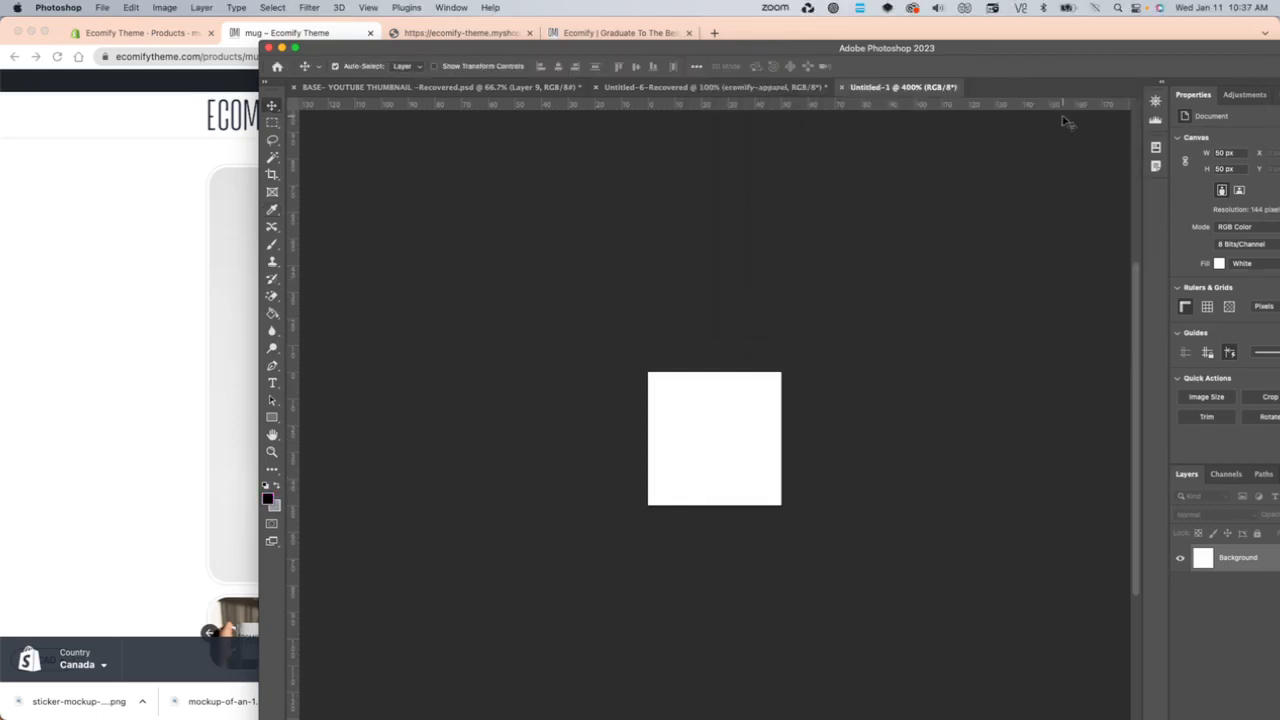
# - Draw a rectangle about 46 by 84 px over the left half of the canvas and fill it with black
pyautogui.press('u')
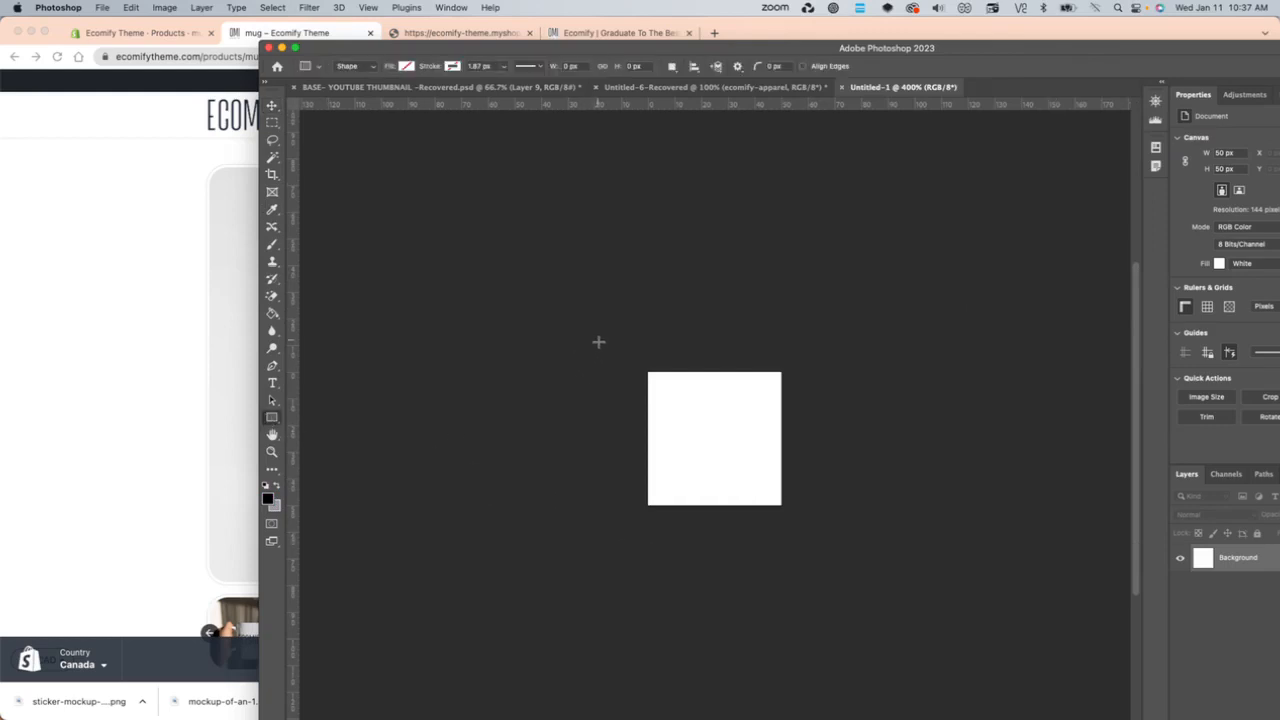
pyautogui.moveTo(597, 341); pyautogui.dragTo(719, 564)
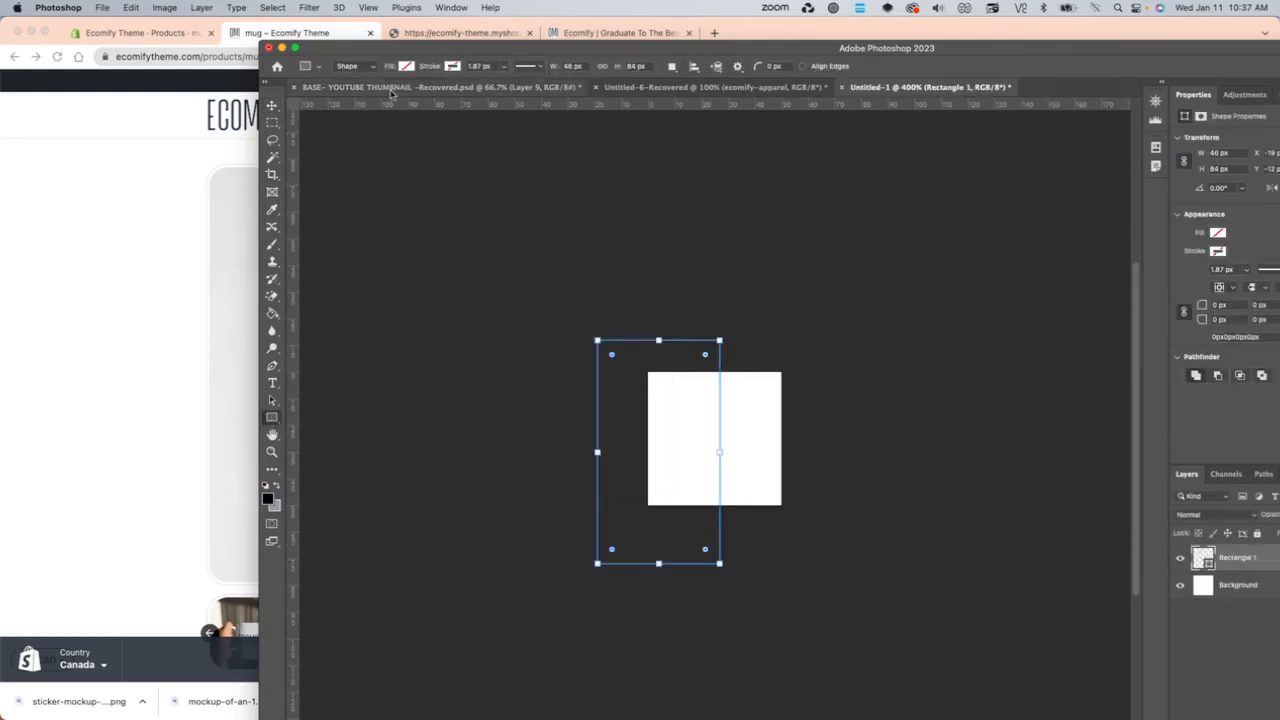
pyautogui.click(406, 66)
pyautogui.click(321, 137)
pyautogui.press('v')
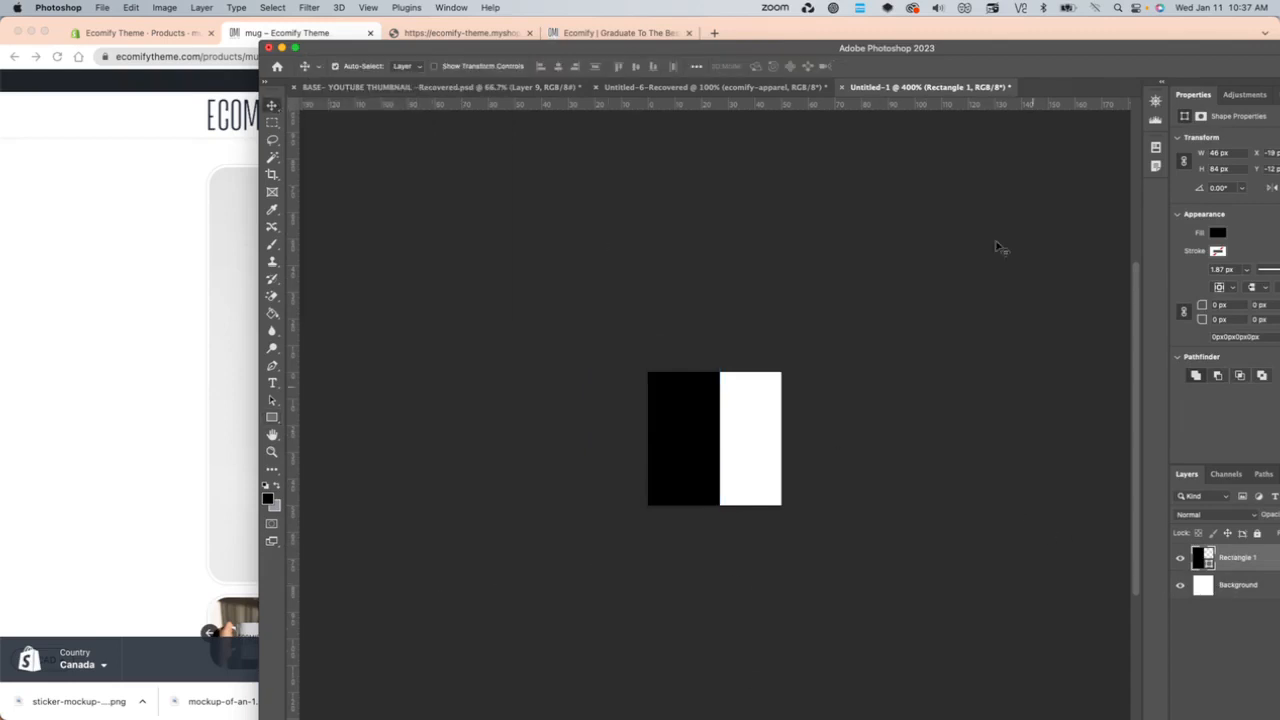
pyautogui.doubleClick(923, 48)
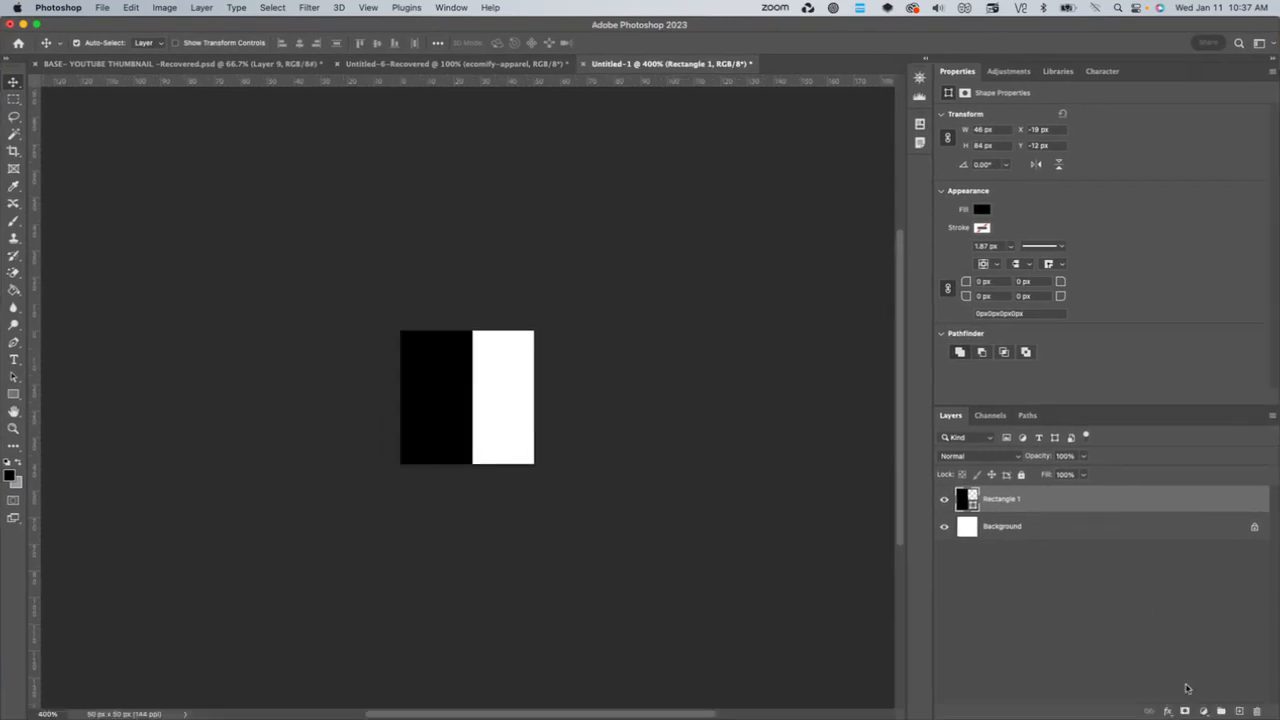
# - Add a new layer above the black rectangle and set the foreground color to yellow ddbb35
pyautogui.click(1238, 711)
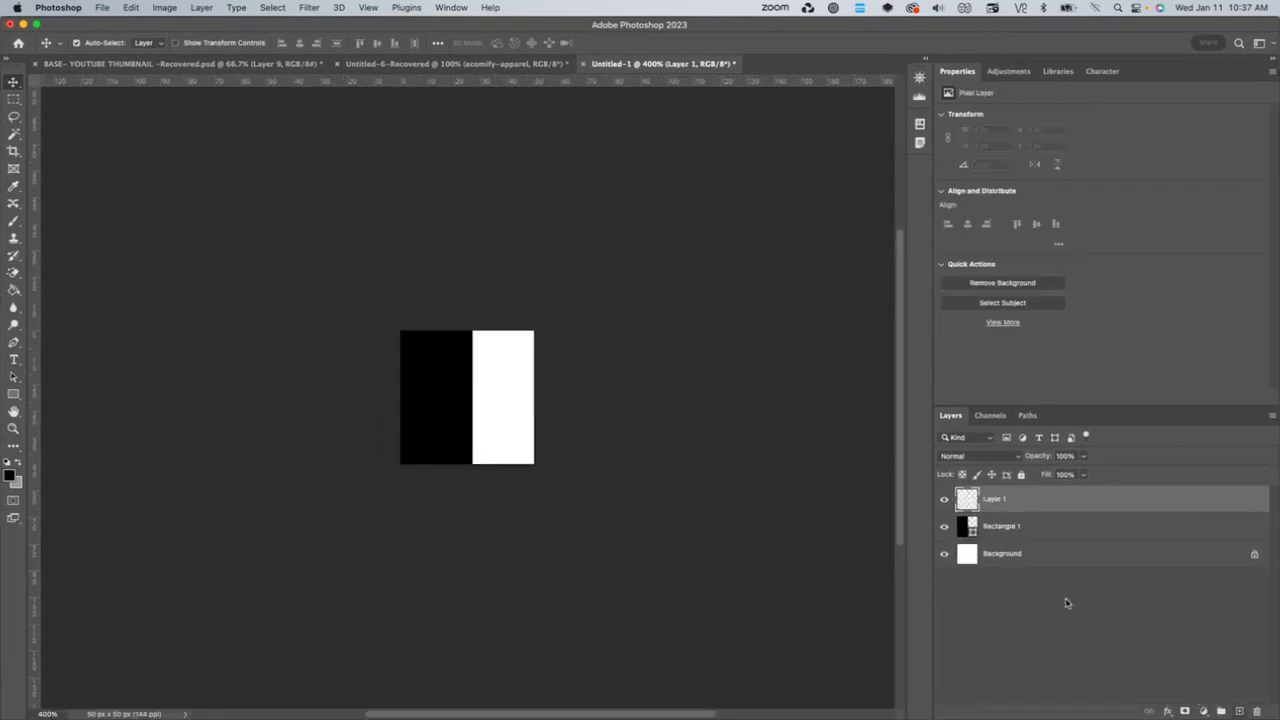
pyautogui.click(9, 479)
pyautogui.moveTo(836, 197); pyautogui.dragTo(863, 165)
pyautogui.moveTo(973, 152); pyautogui.dragTo(820, 166)
pyautogui.click(937, 150)
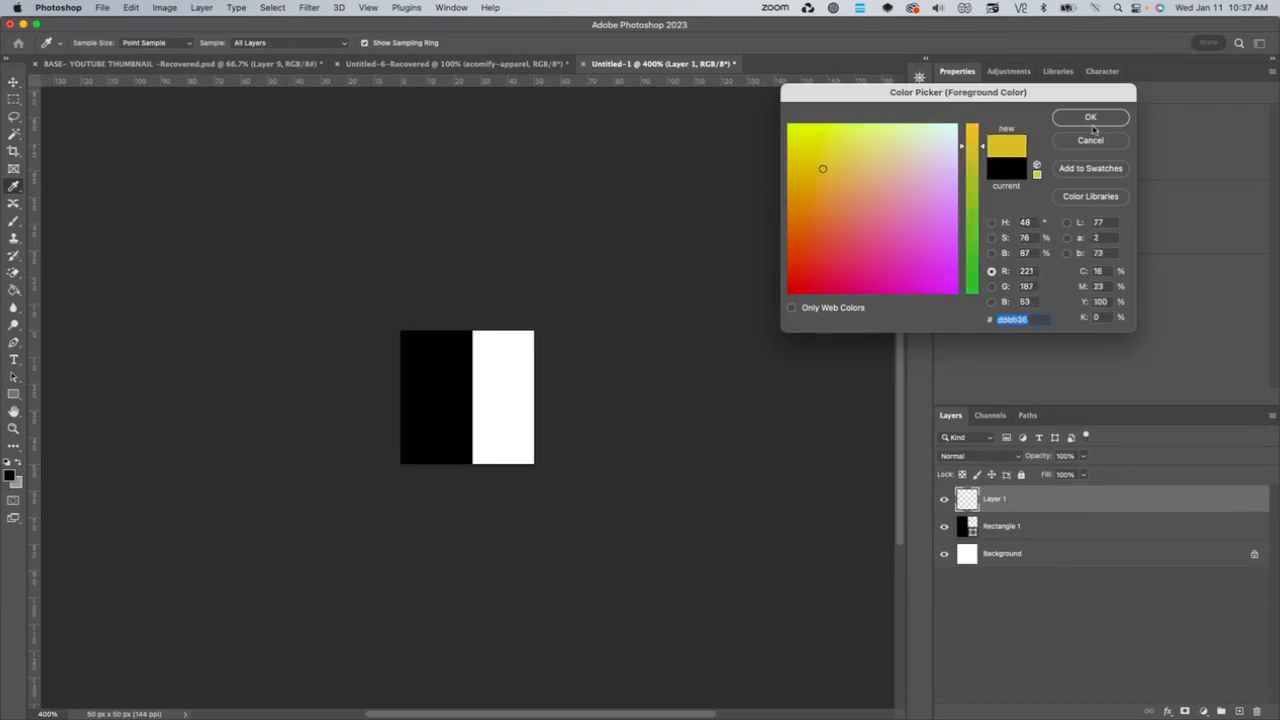
pyautogui.click(1090, 117)
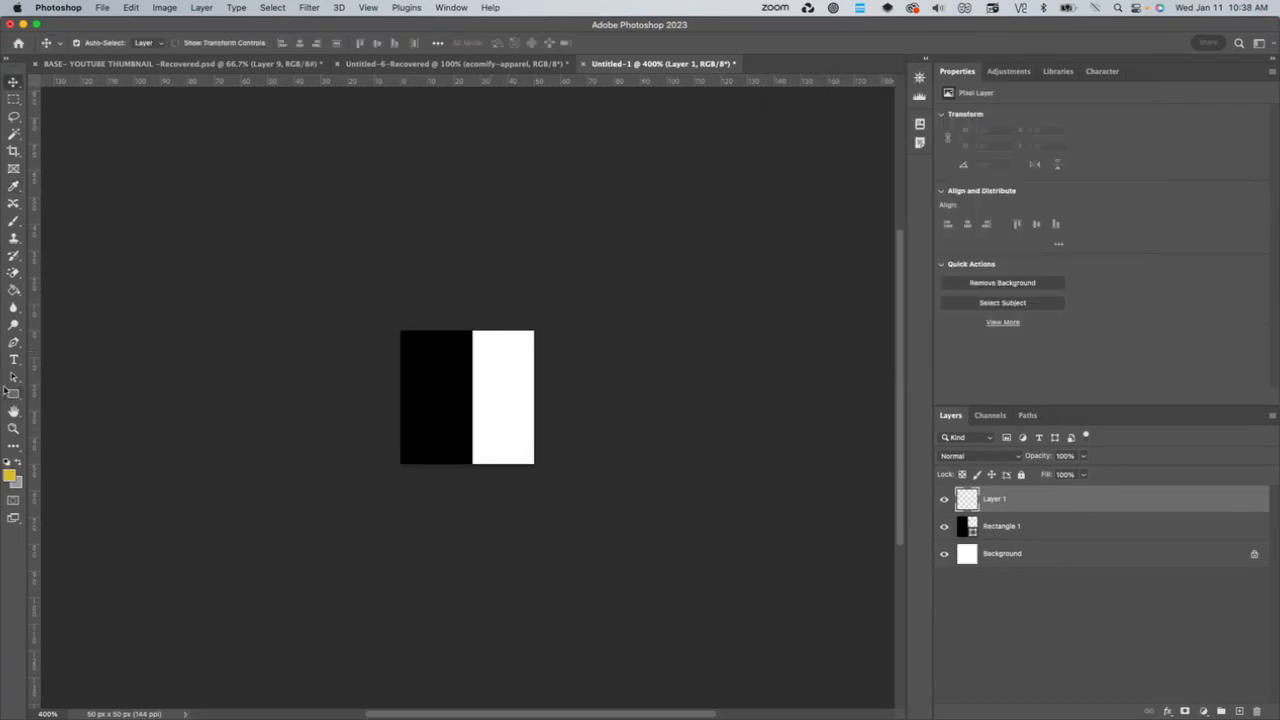
# - Draw a rectangle about 46 by 79 px over the right half of the canvas and fill it with the yellow
pyautogui.click(14, 394)
pyautogui.moveTo(466, 311); pyautogui.dragTo(586, 518)
pyautogui.click(147, 43)
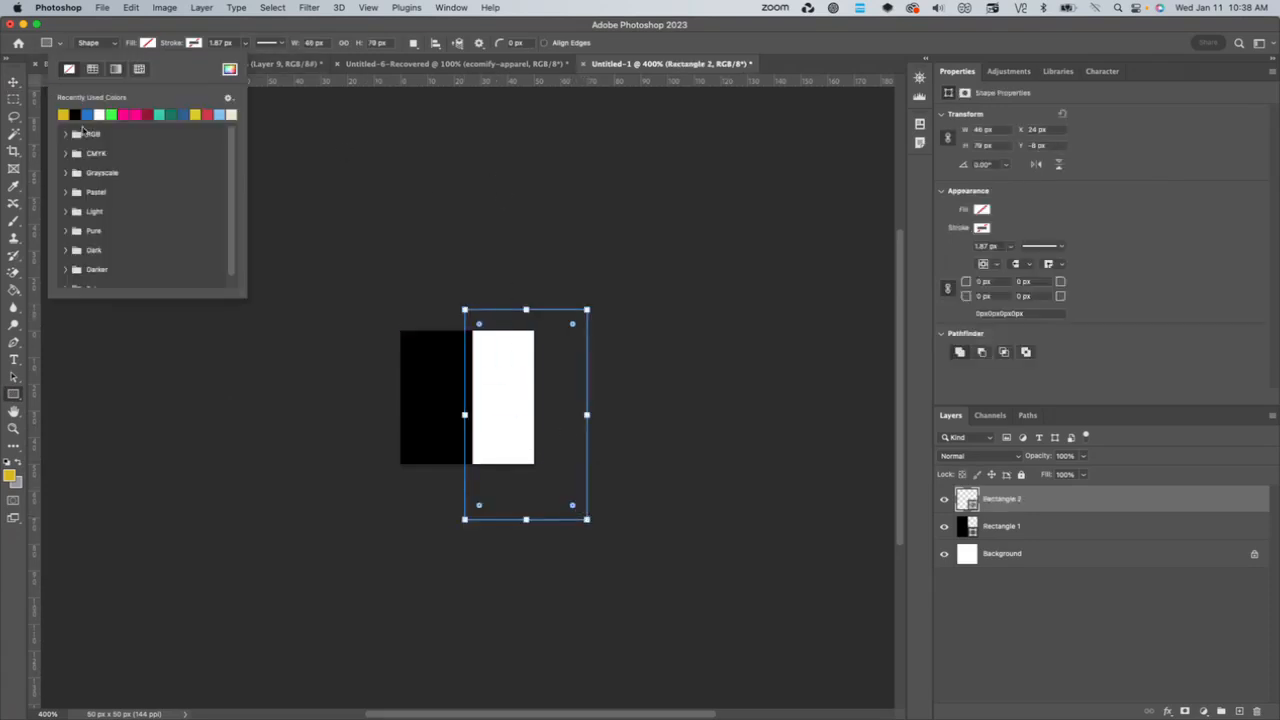
pyautogui.click(62, 115)
pyautogui.click(12, 78)
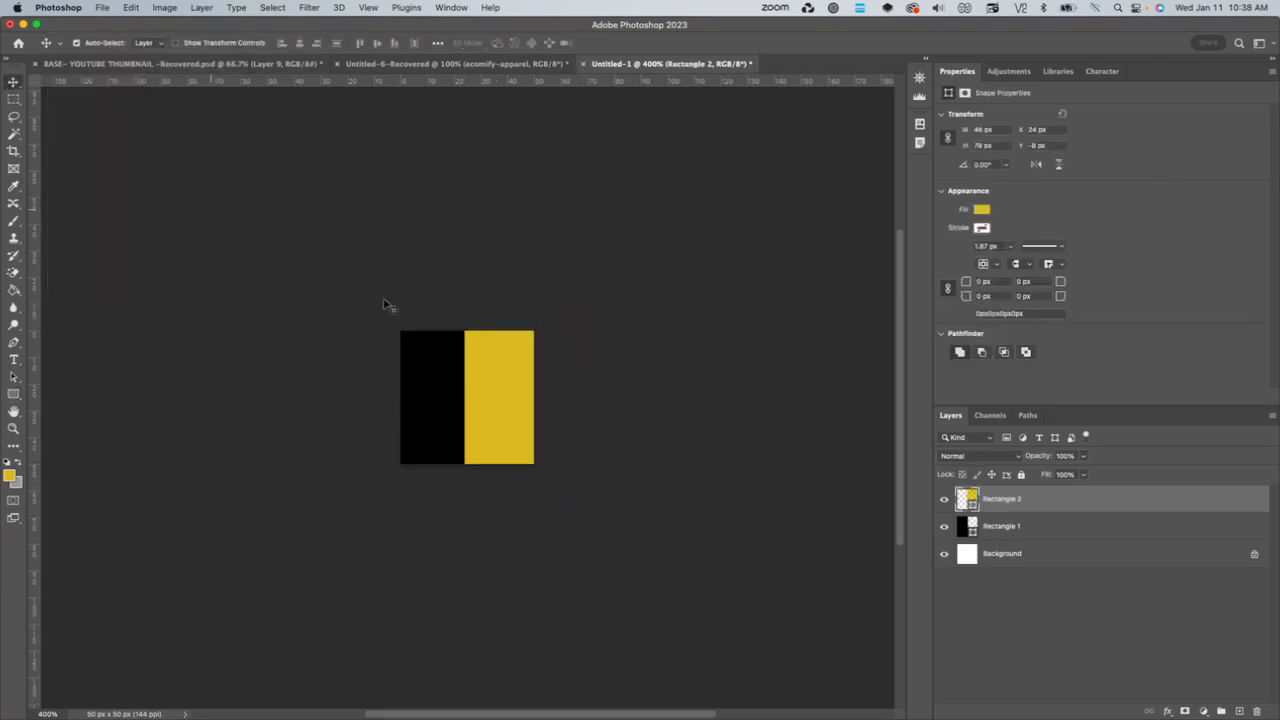
pyautogui.moveTo(509, 391); pyautogui.dragTo(504, 421)
# - Export the swatch for web as a PNG-24 named swatch-black-yellow.png in the Downloads folder
pyautogui.press('super+s')
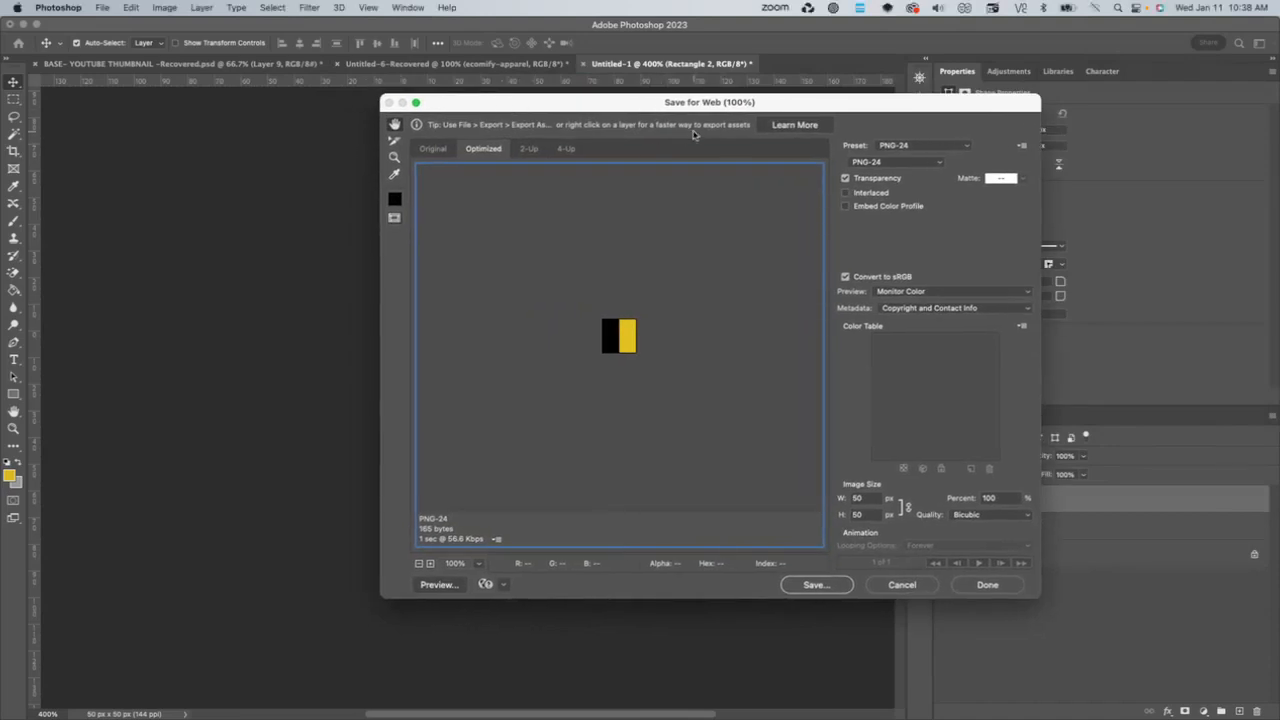
pyautogui.click(815, 585)
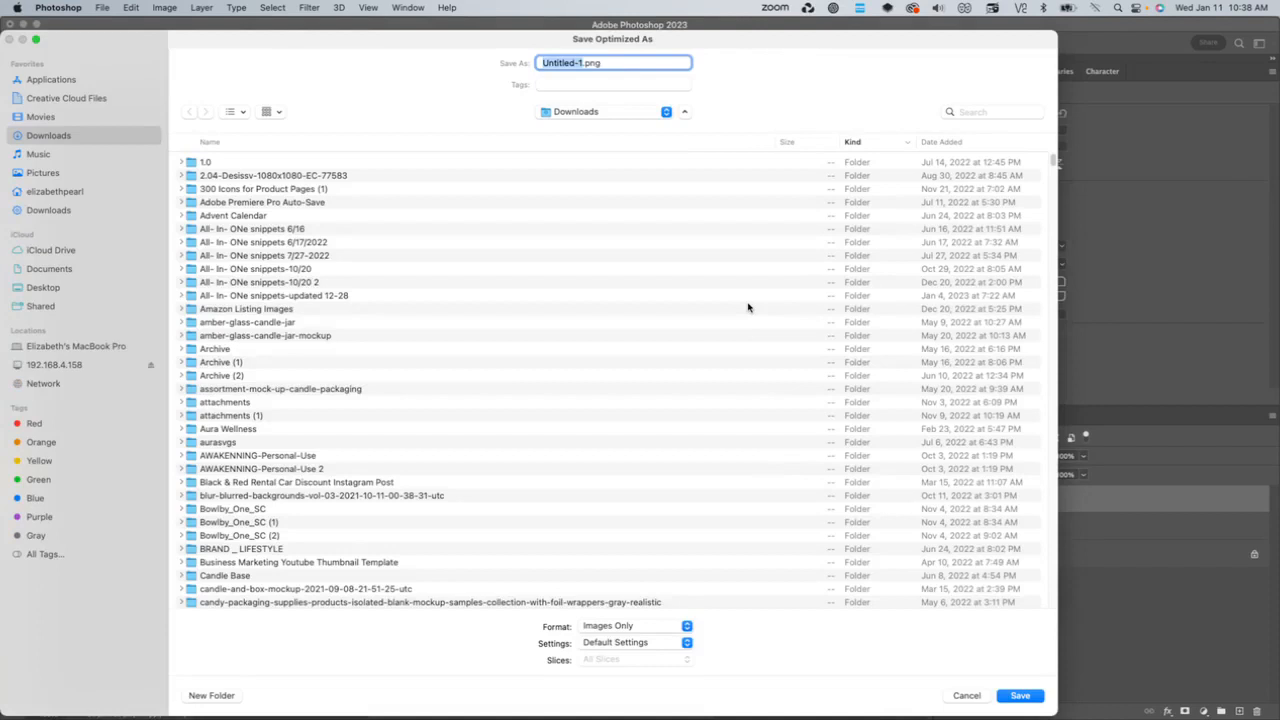
pyautogui.write('swatch-black-yellow')
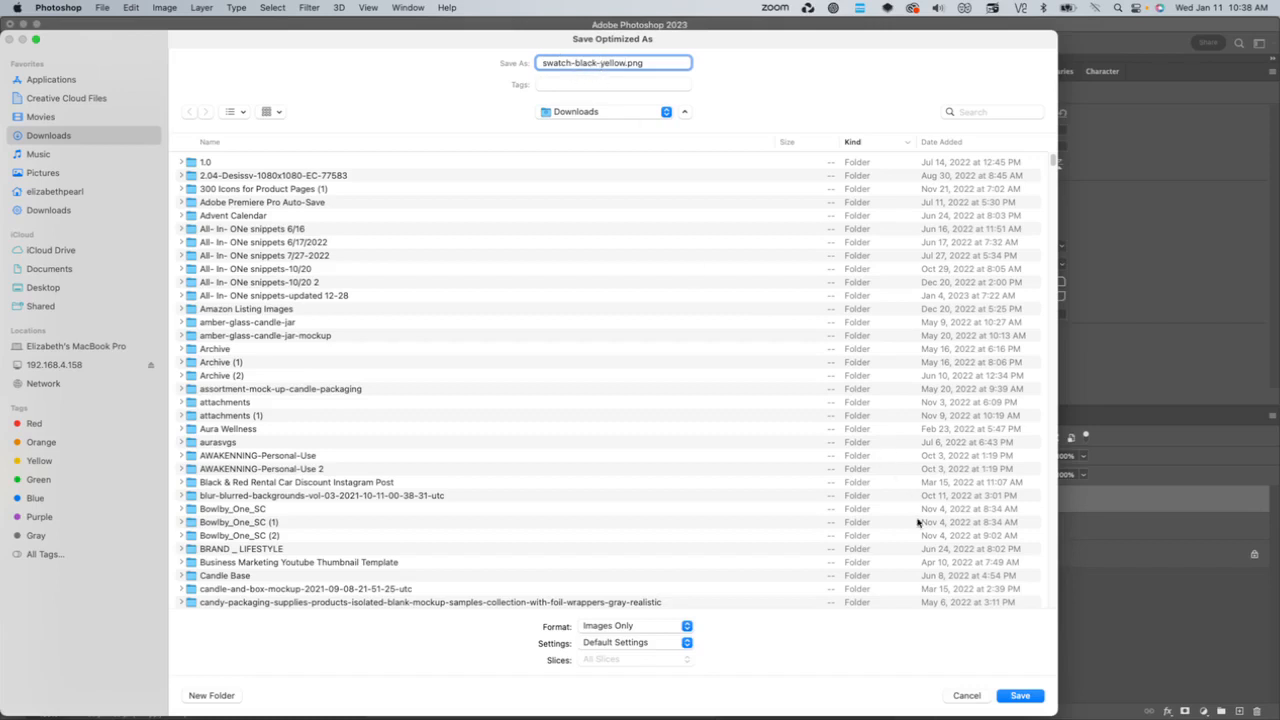
pyautogui.click(1042, 701)
# - Switch back to the Shopify admin in Chrome, open the store's Files settings and look through the existing swatch files
pyautogui.moveTo(291, 28); pyautogui.dragTo(1027, 69)
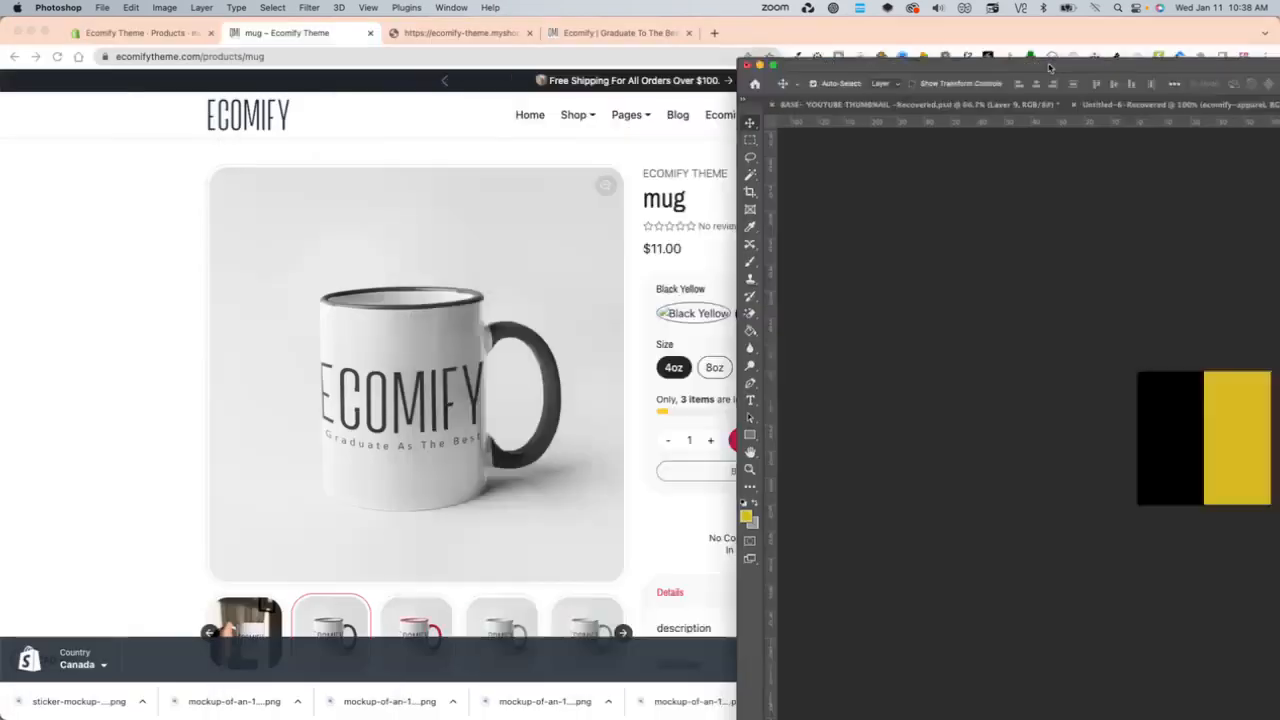
pyautogui.click(700, 180)
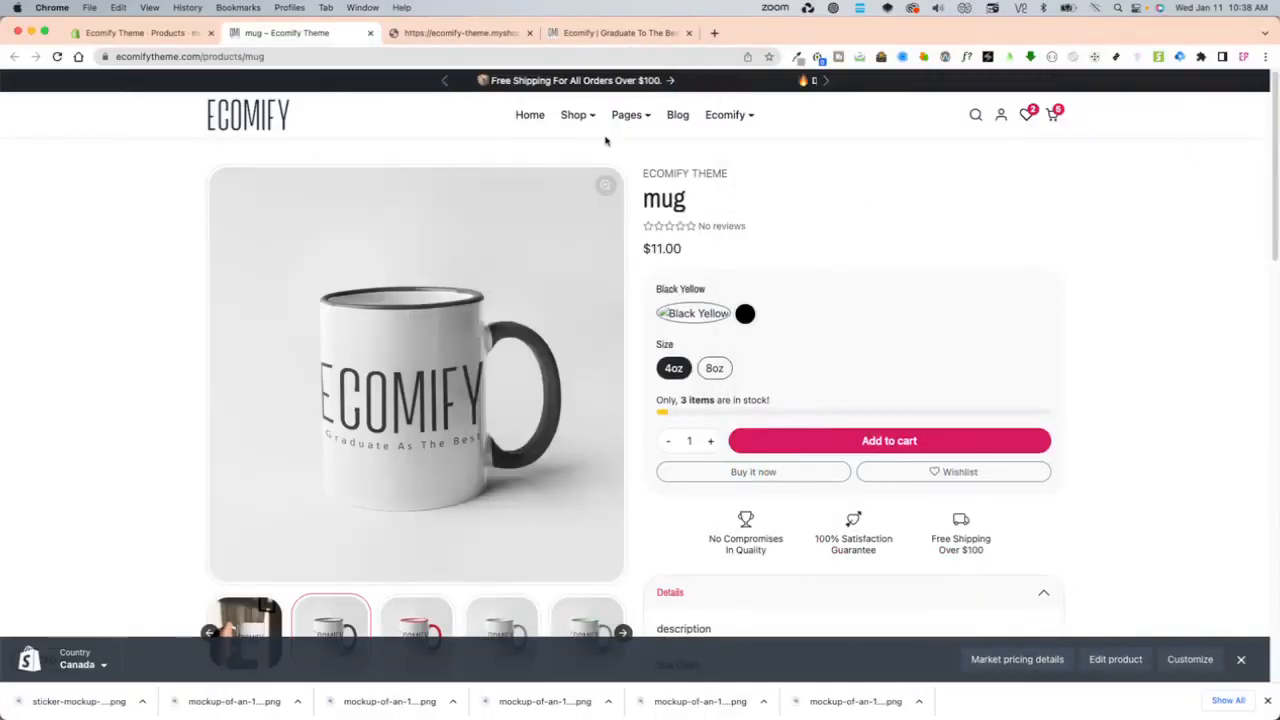
pyautogui.click(176, 38)
pyautogui.scroll(-10, 367, 405)
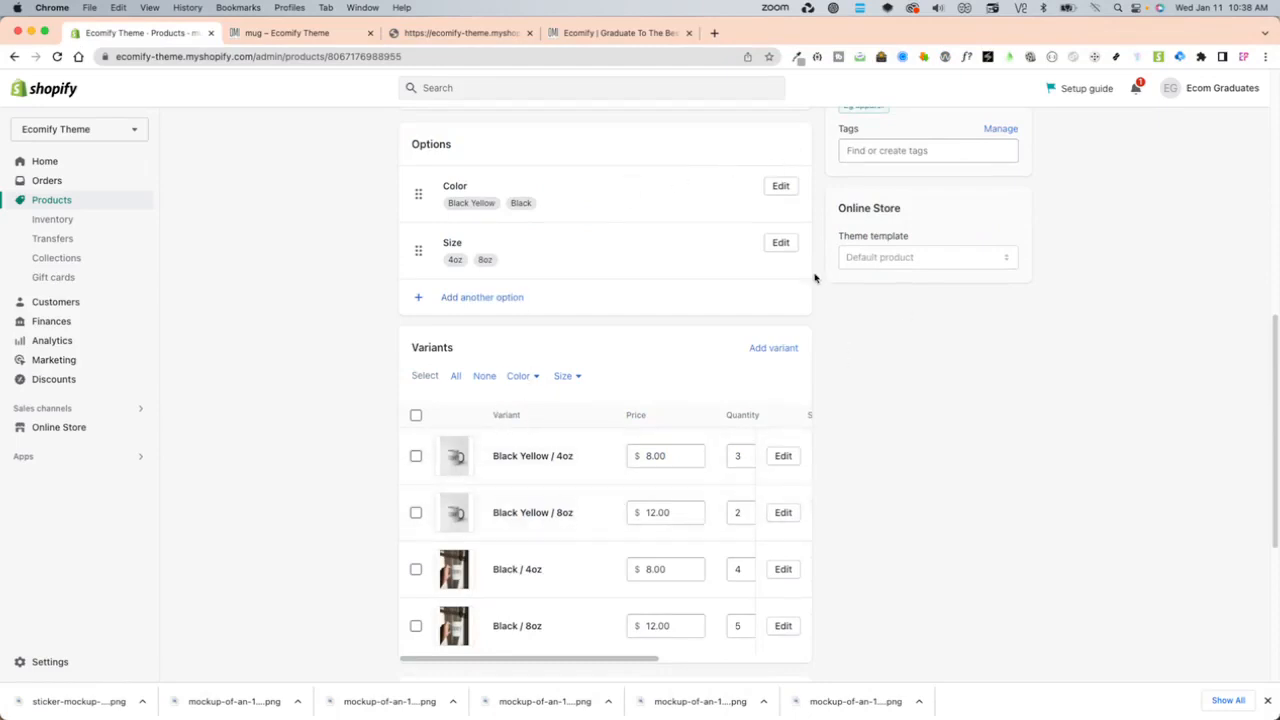
pyautogui.click(50, 661)
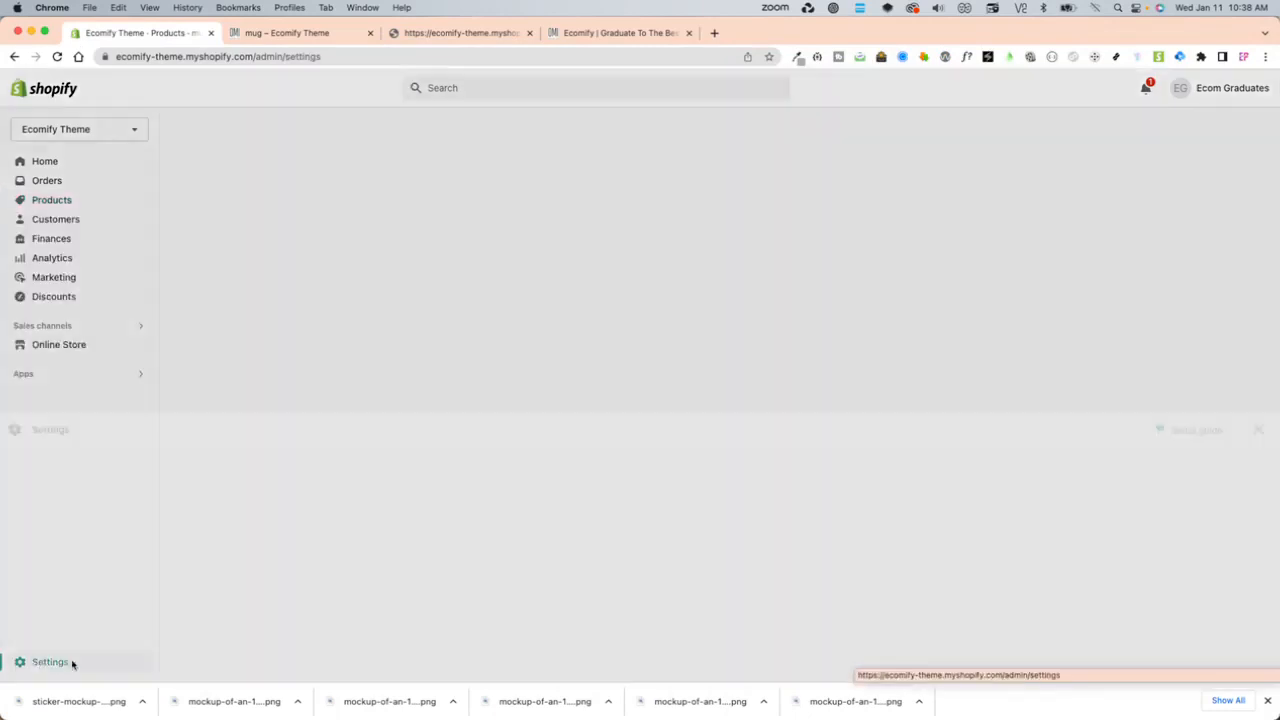
pyautogui.click(299, 617)
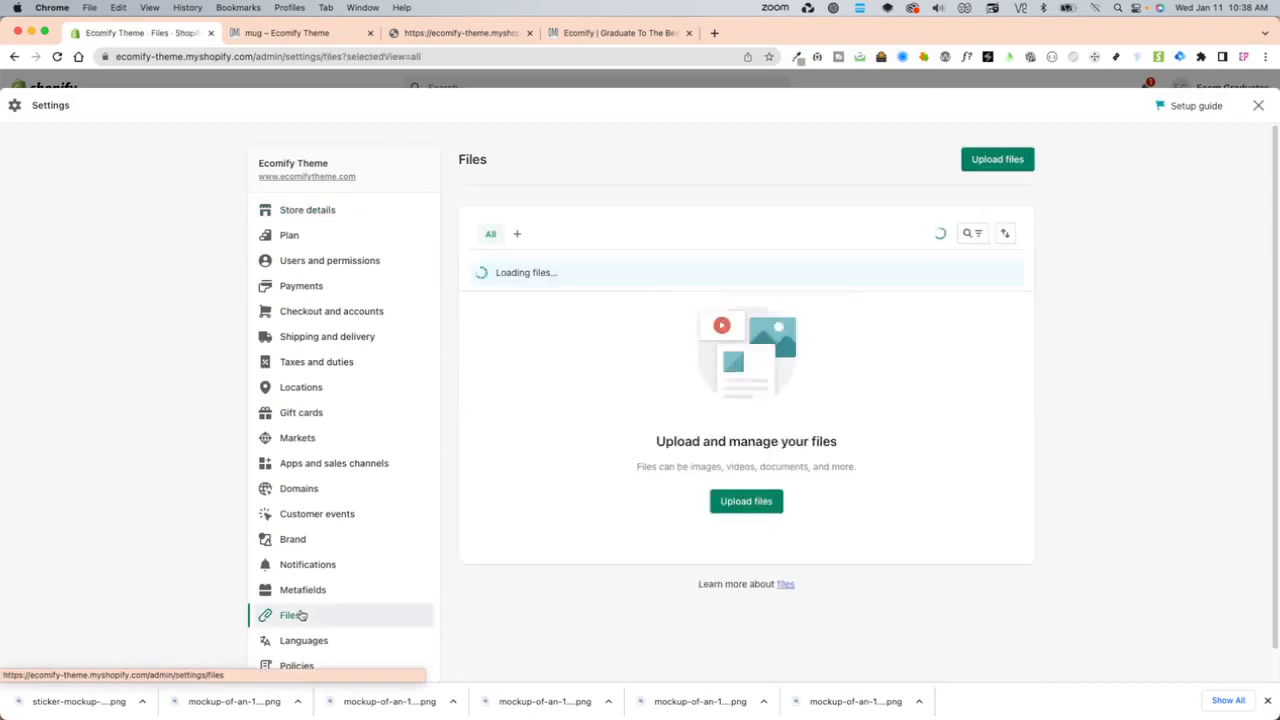
pyautogui.scroll(-5, 714, 549)
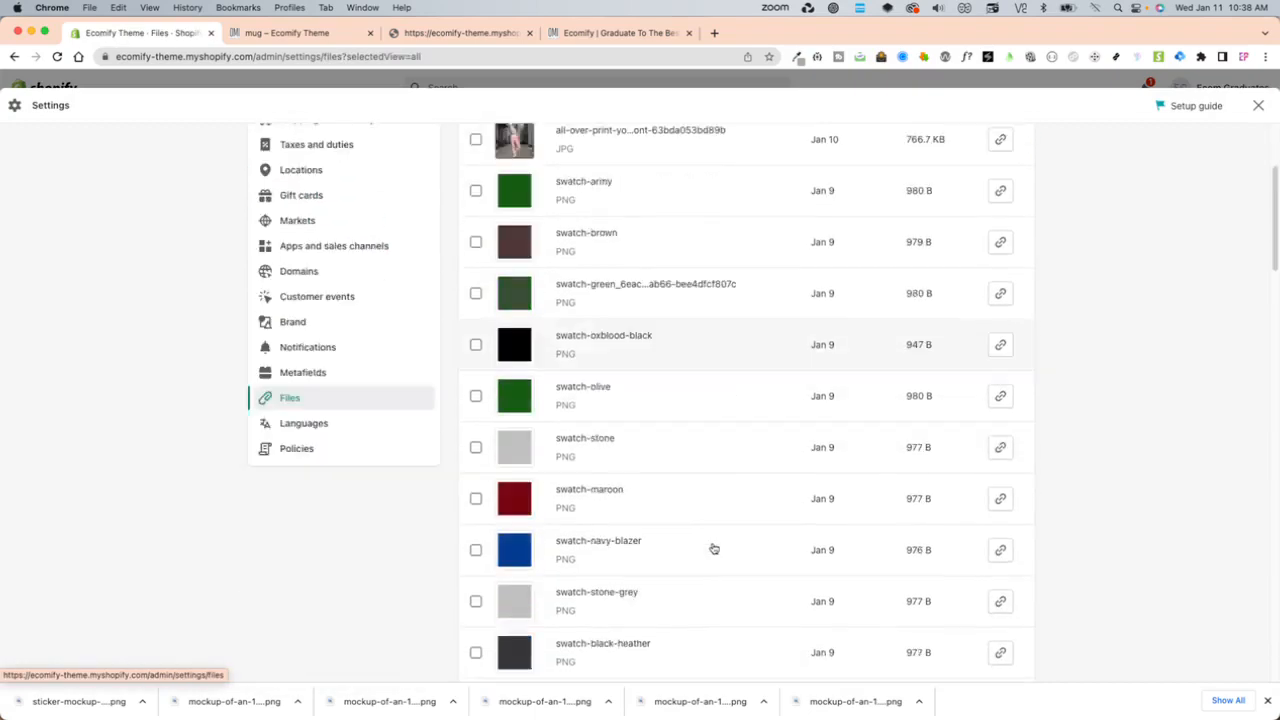
pyautogui.scroll(5, 714, 546)
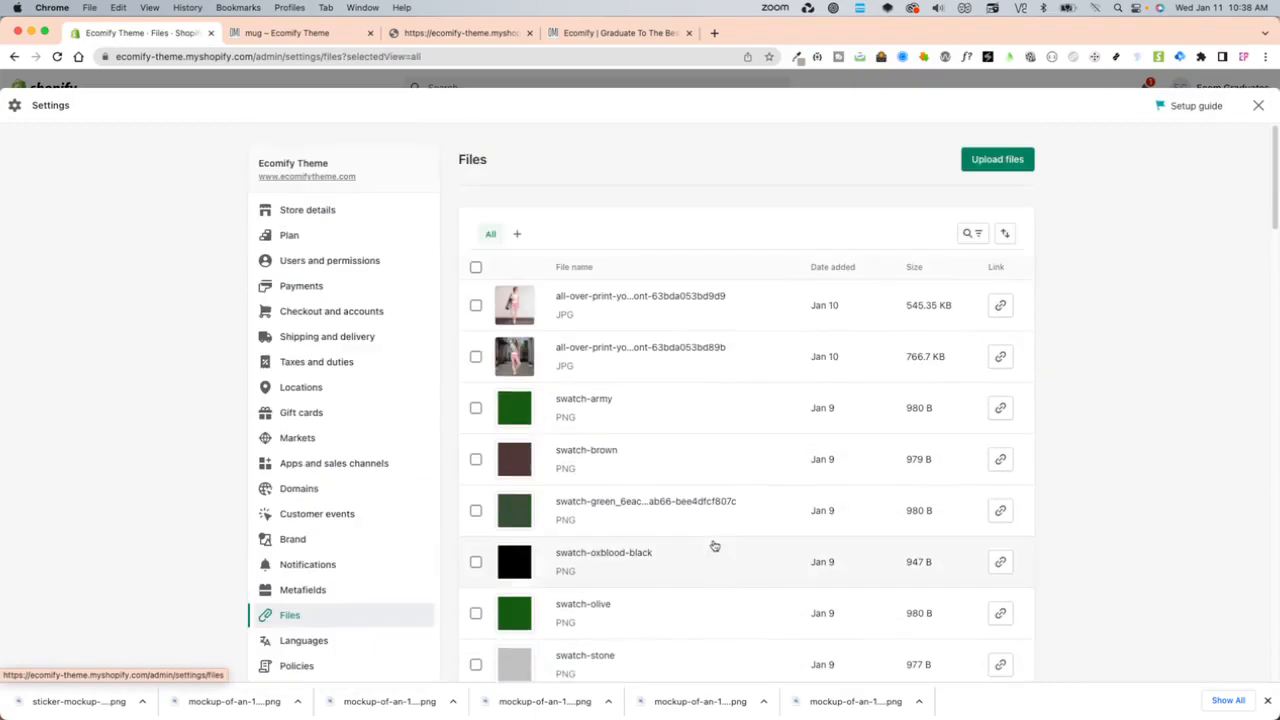
# - Upload swatch-black-yellow.png from the Downloads folder to the store's files
pyautogui.click(1005, 163)
pyautogui.click(290, 172)
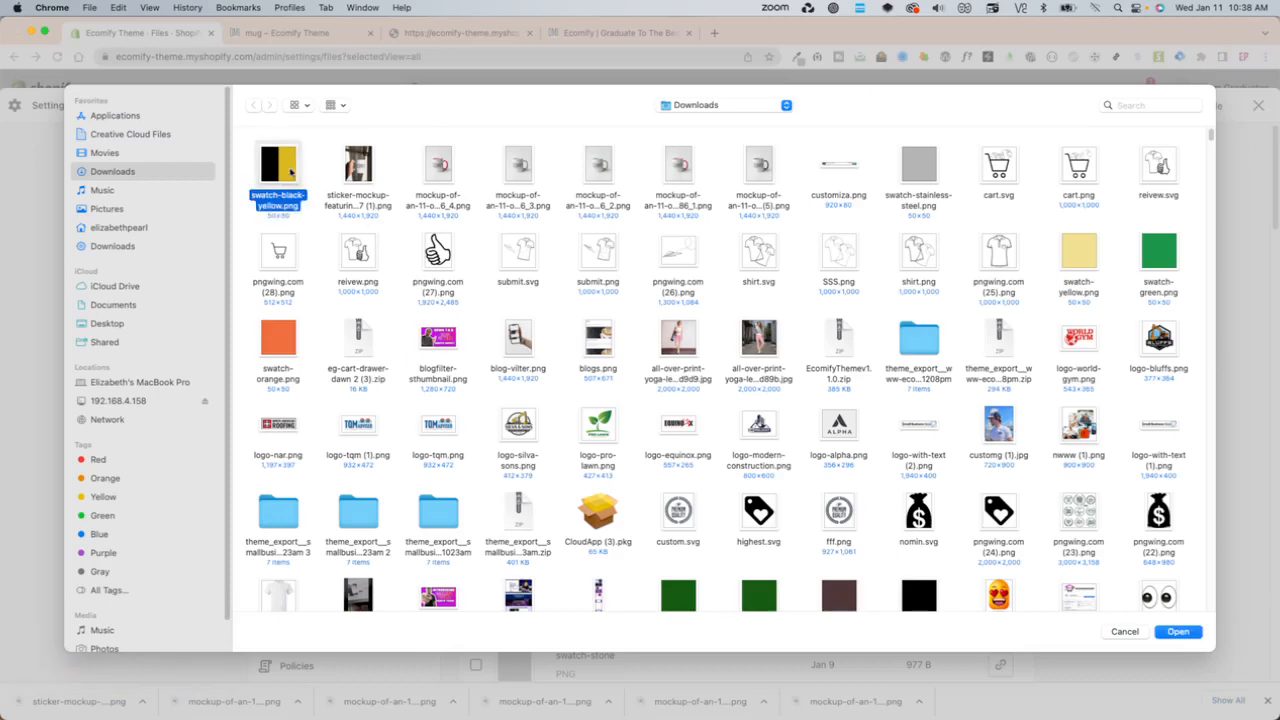
pyautogui.doubleClick(287, 163)
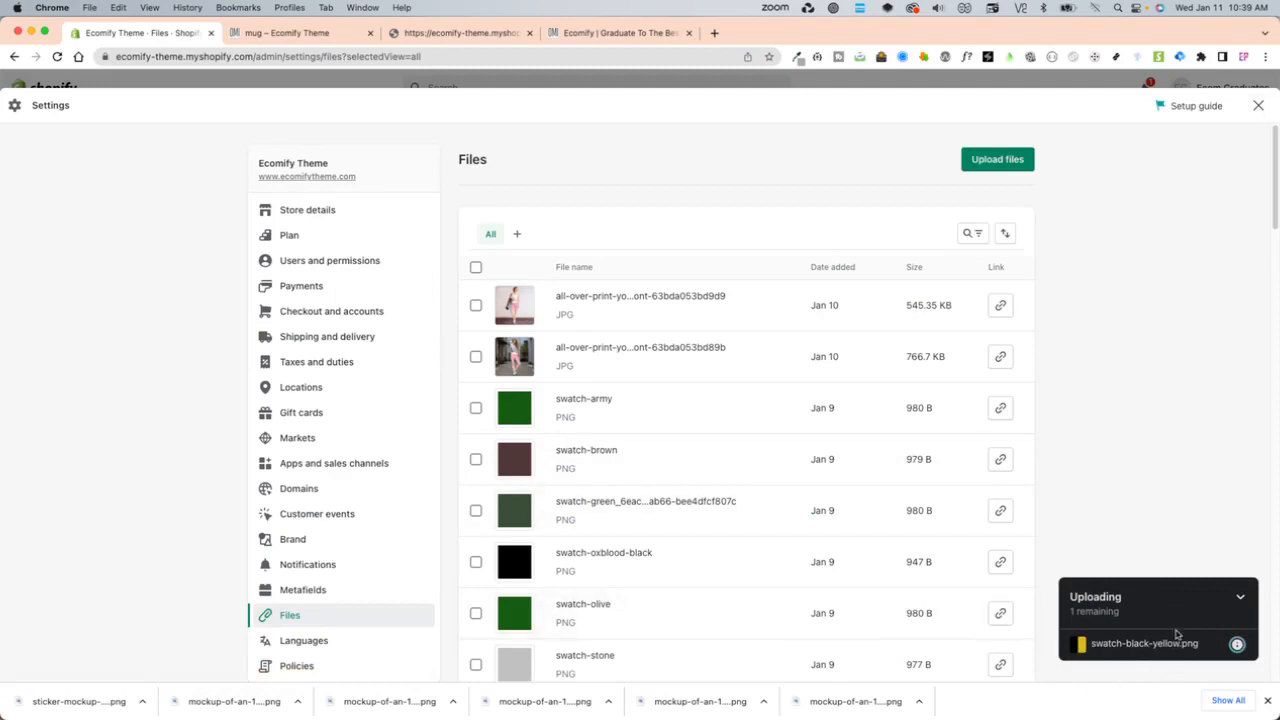
# - Leave the store settings and view the mug product in the online store to check its Black Yellow swatch
pyautogui.click(1258, 105)
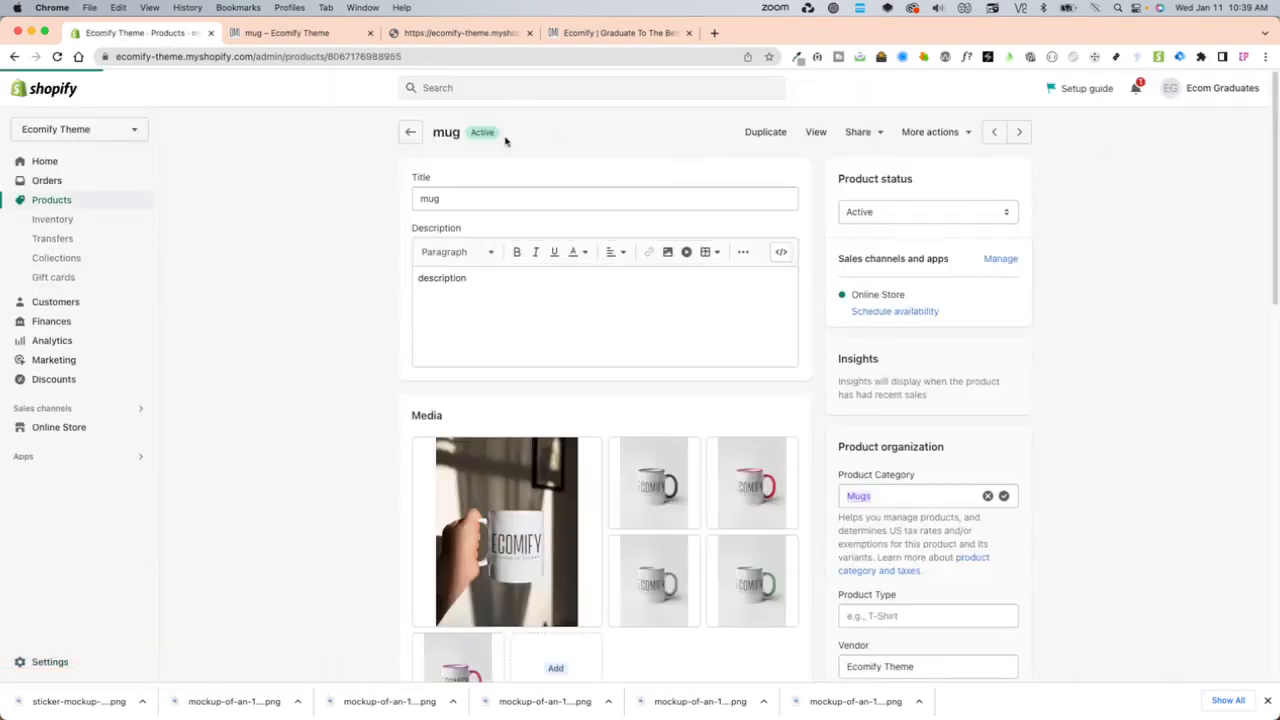
pyautogui.click(820, 137)
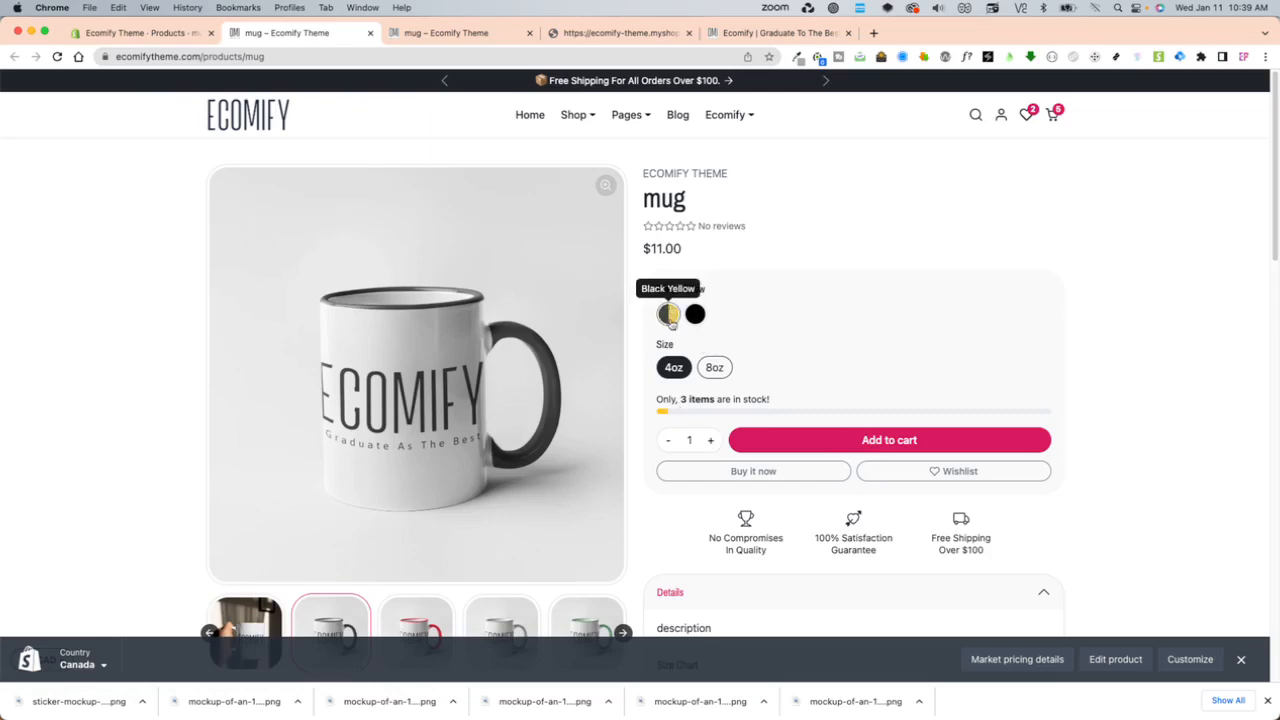
# - Return to the mug product in the admin and review its color and size variants
pyautogui.click(150, 33)
pyautogui.scroll(-10, 650, 614)
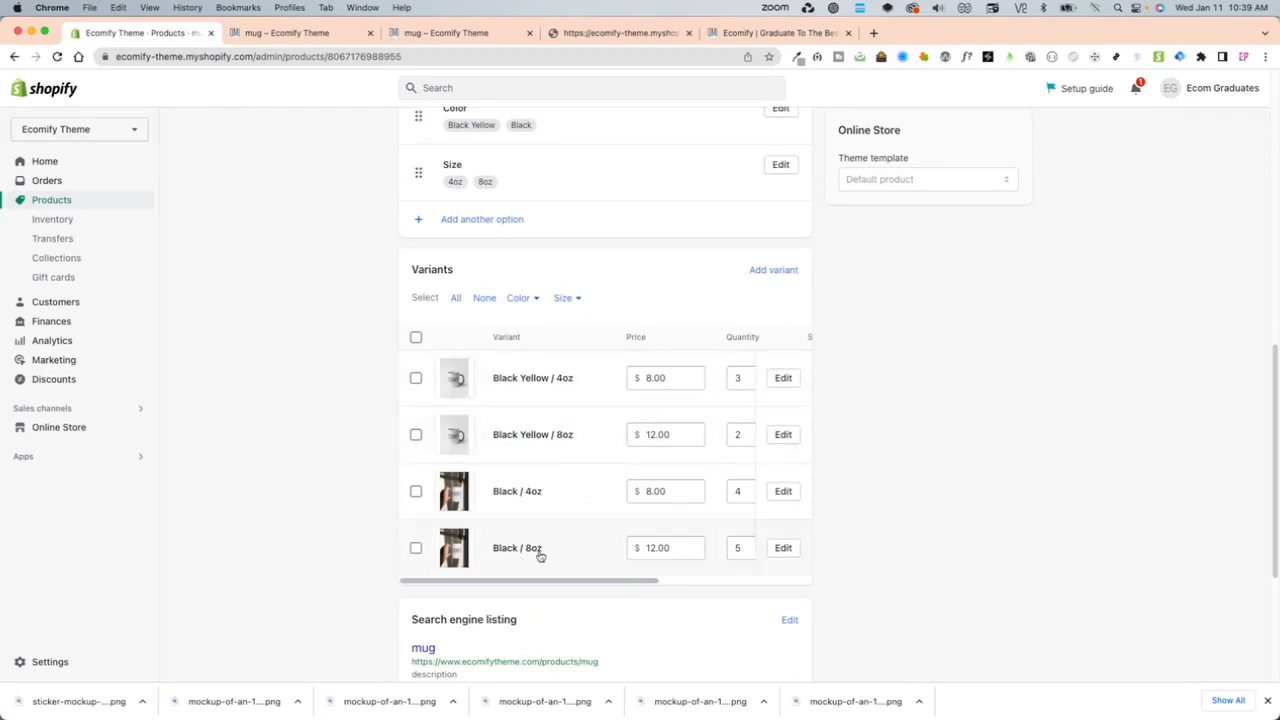
pyautogui.scroll(10, 660, 466)
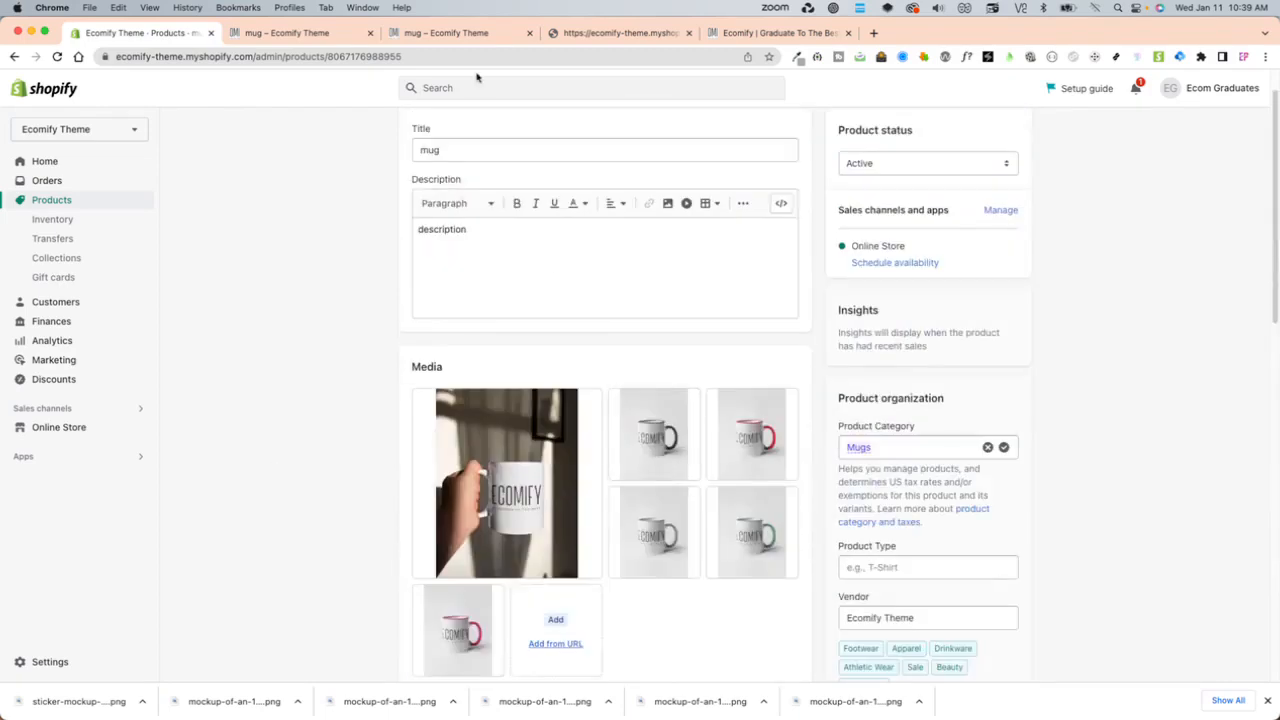
# - Reload the older storefront tab, browse the home page's featured products and collections, and open the Ecomify Mug product
pyautogui.click(438, 41)
pyautogui.press('super+r')
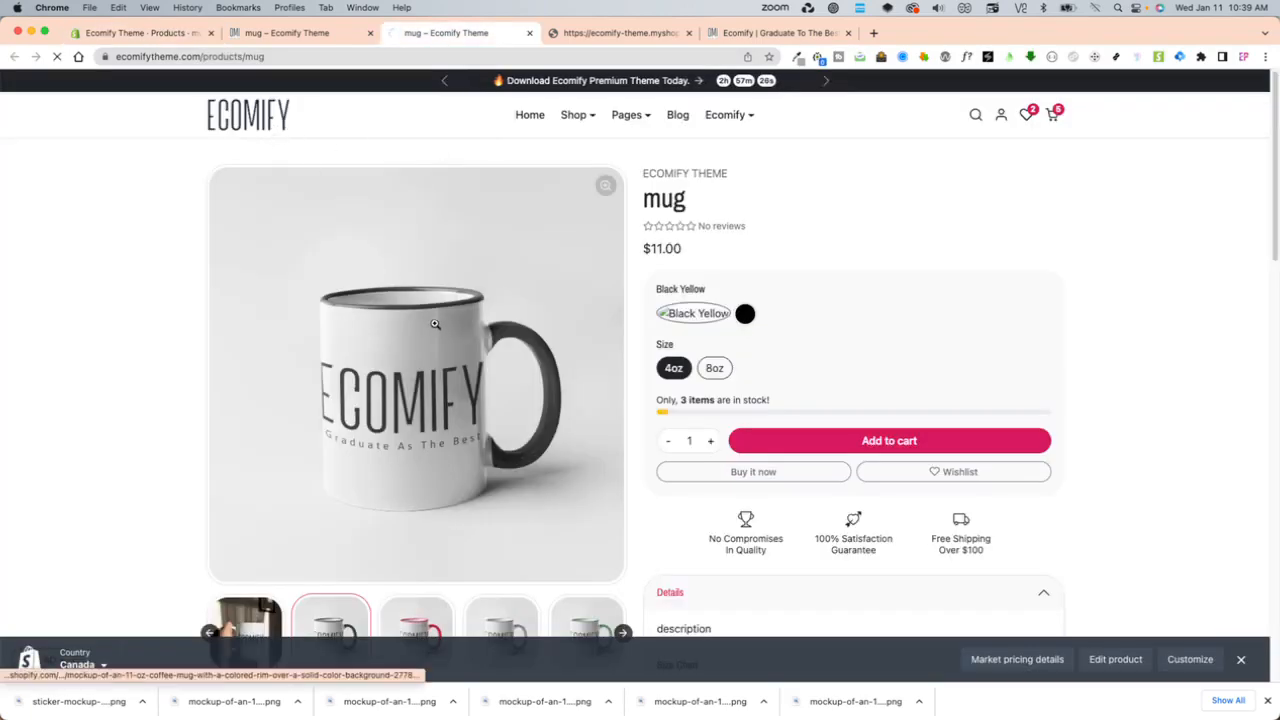
pyautogui.scroll(-5, 555, 540)
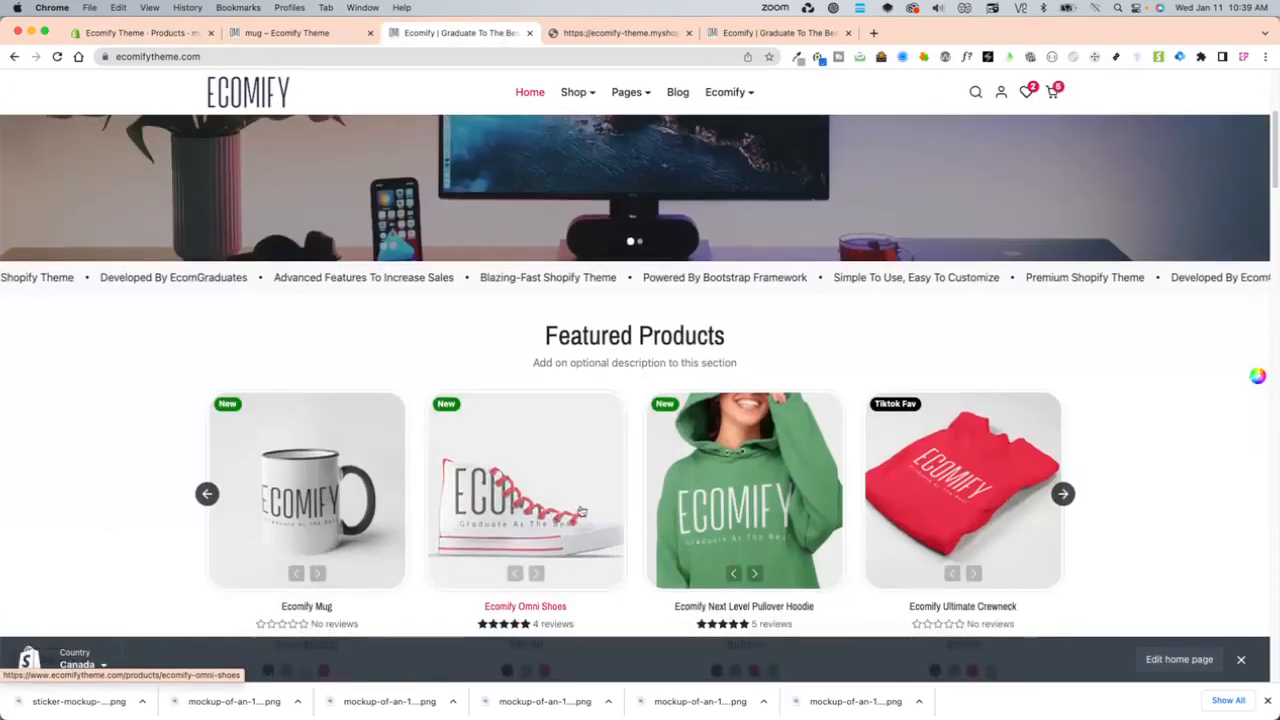
pyautogui.scroll(-1, 558, 575)
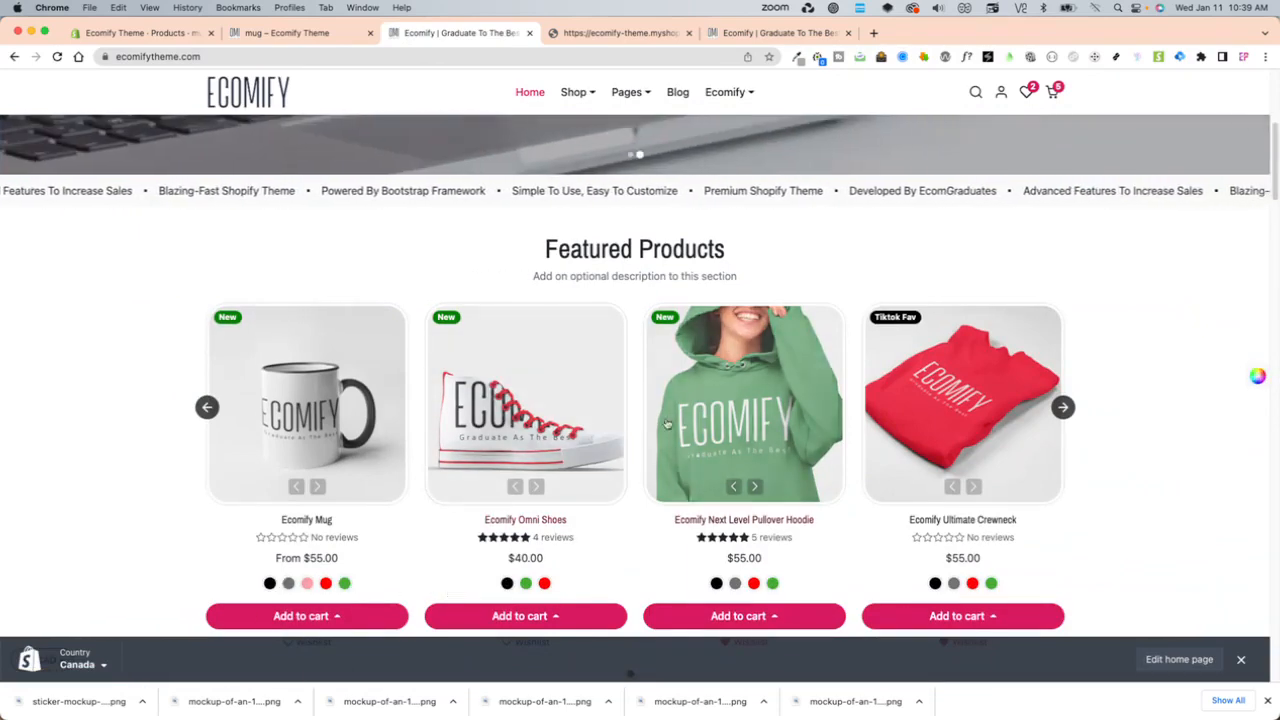
pyautogui.scroll(-4, 785, 507)
pyautogui.scroll(-8, 785, 507)
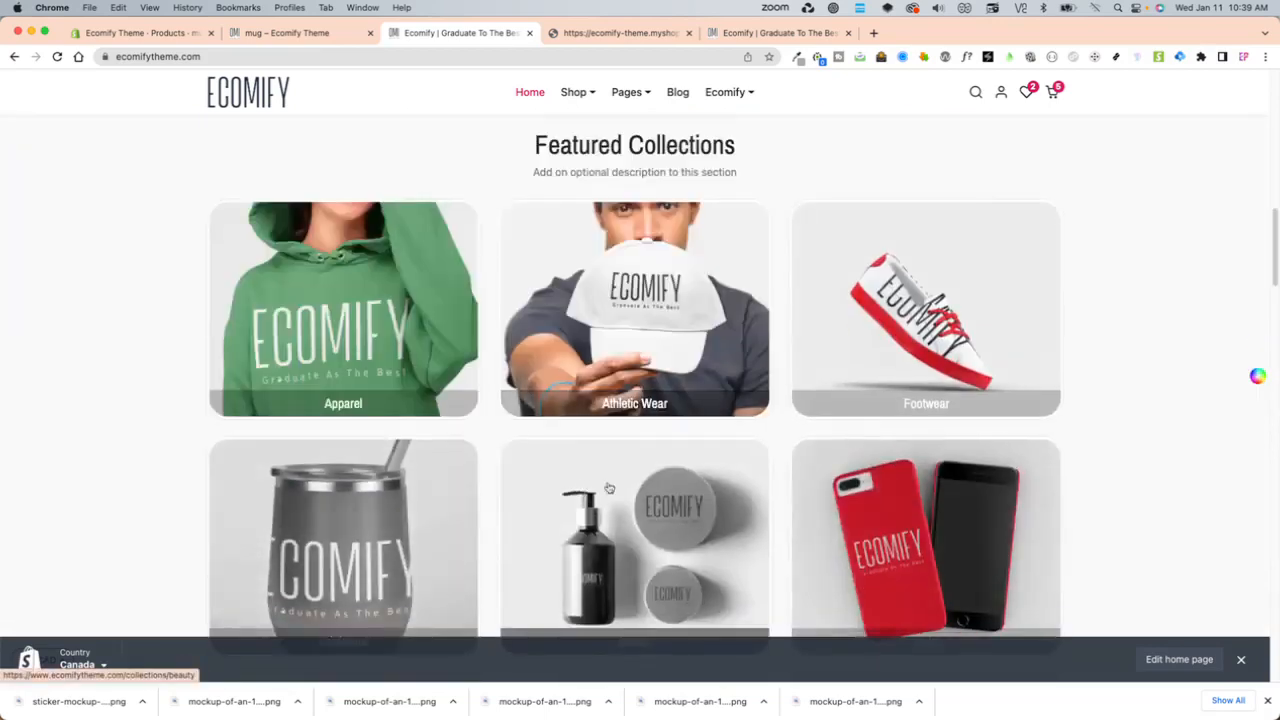
pyautogui.scroll(12, 615, 489)
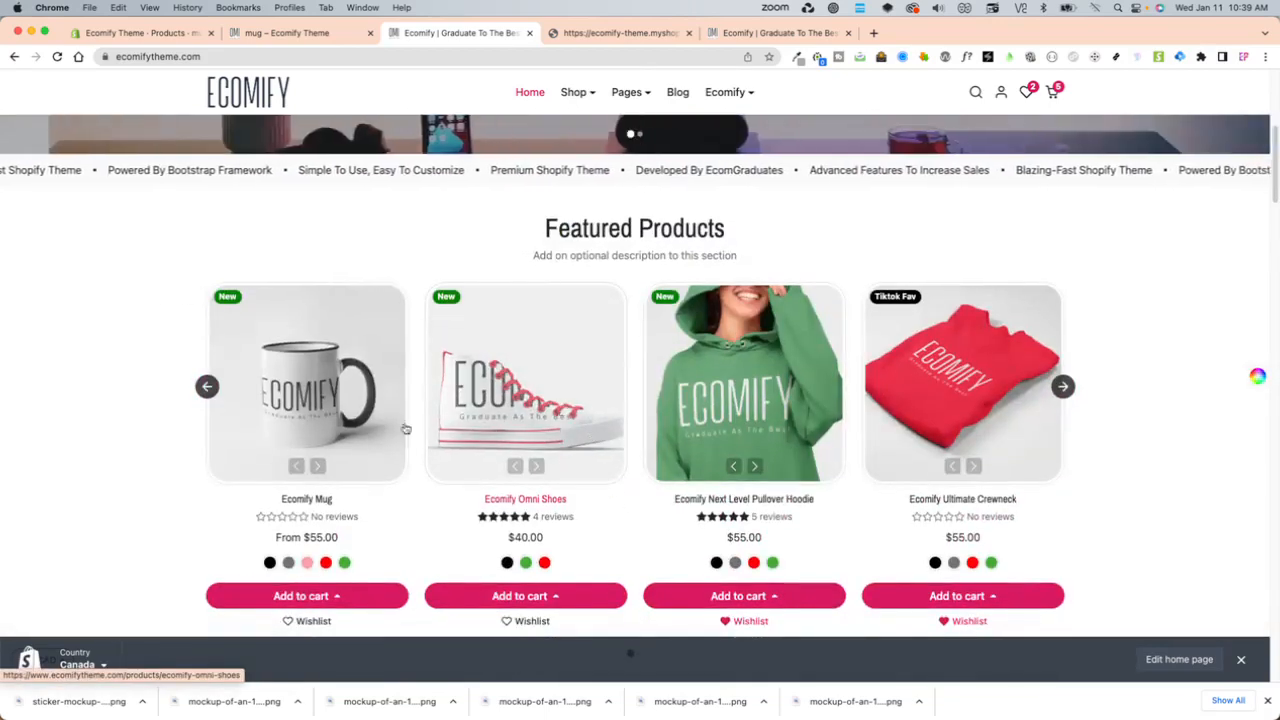
pyautogui.click(406, 438)
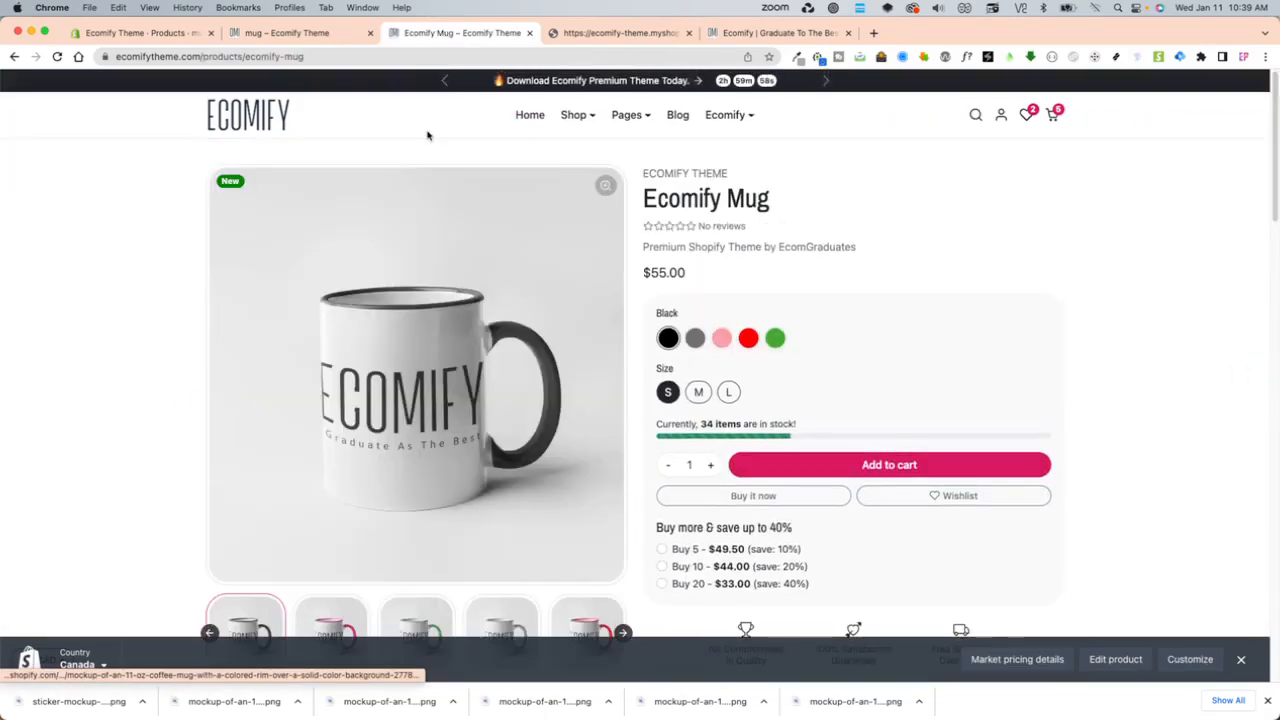
# - Compare the mug's storefront swatches with its admin variants, opening and closing the Color option to examine its values
pyautogui.click(260, 33)
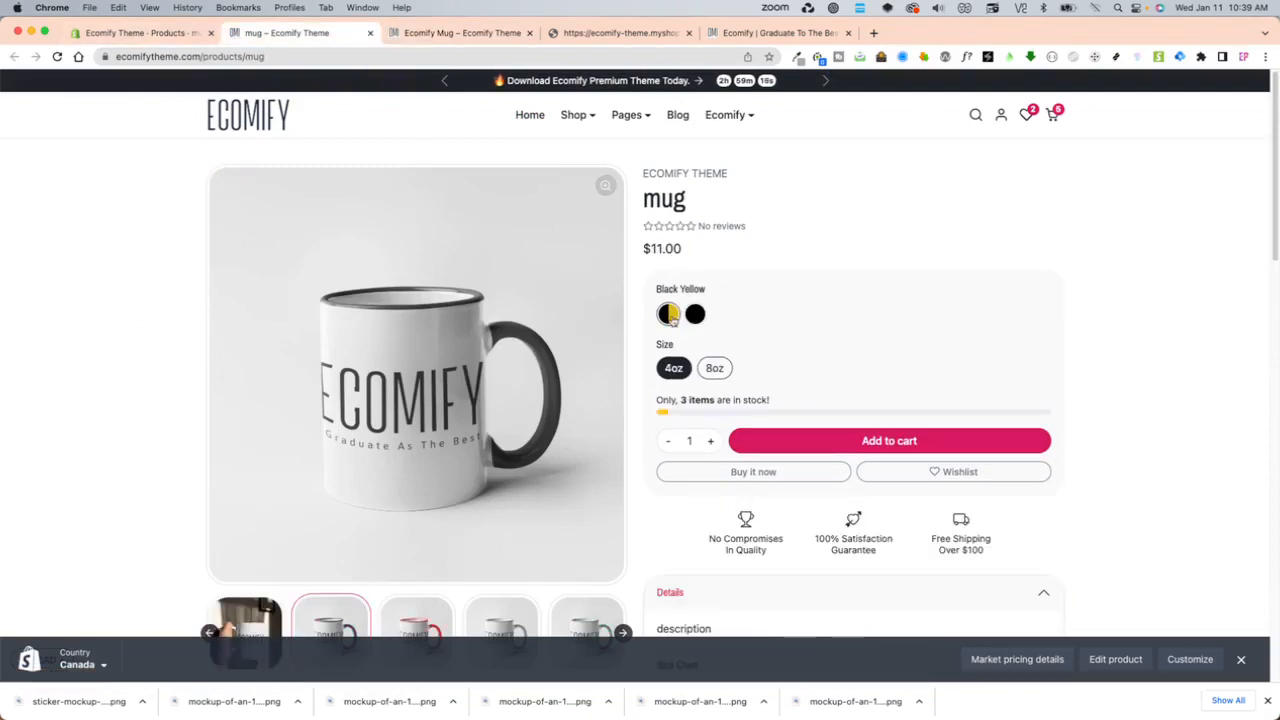
pyautogui.click(150, 33)
pyautogui.scroll(-2, 620, 490)
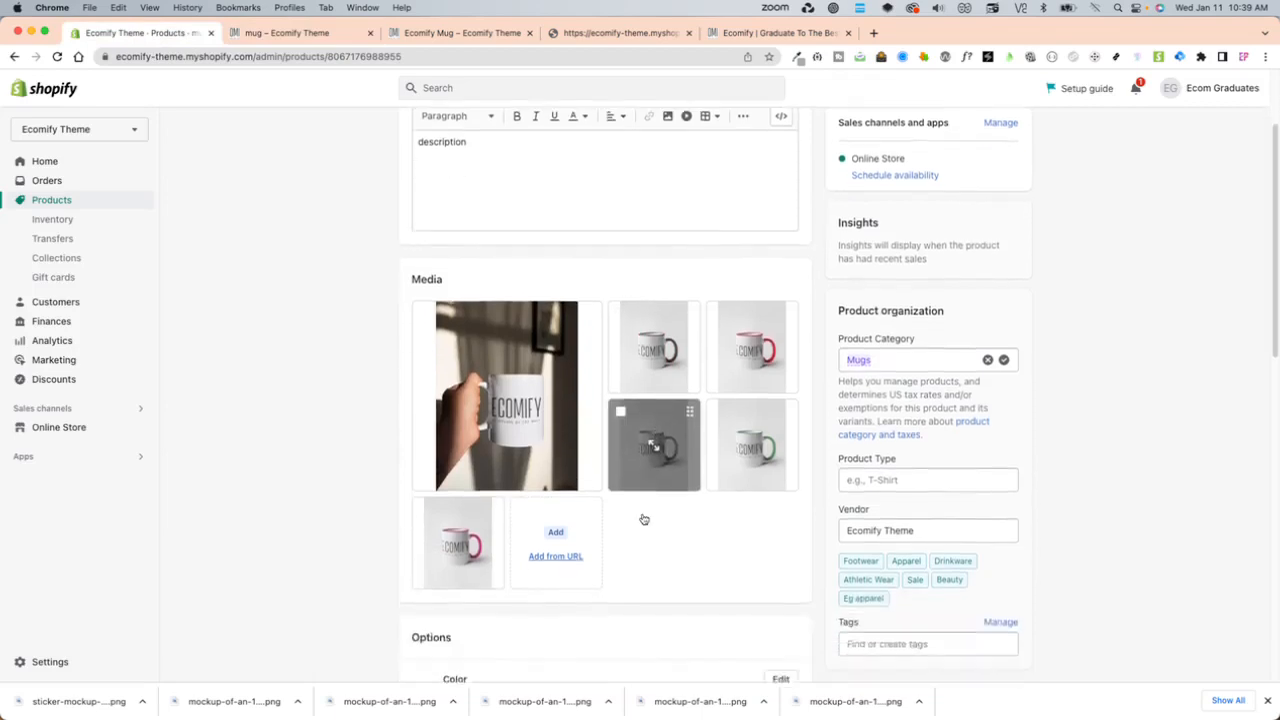
pyautogui.scroll(-10, 630, 530)
pyautogui.scroll(1, 535, 300)
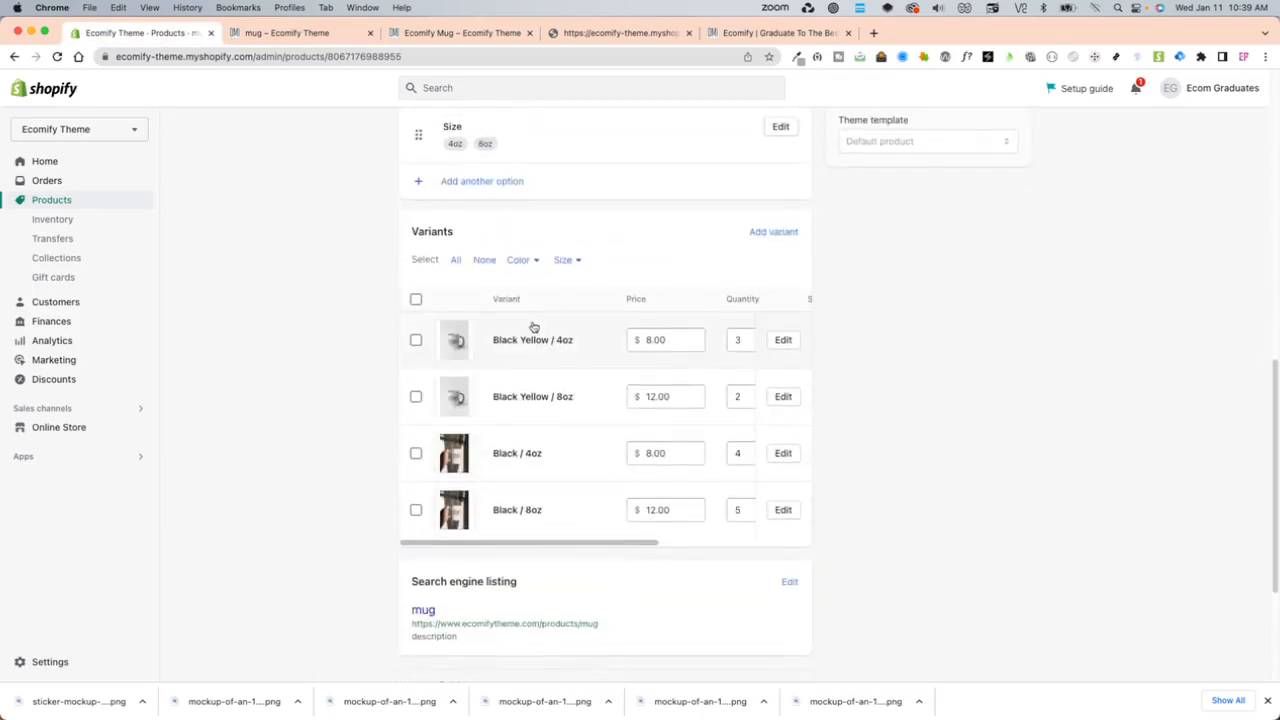
pyautogui.scroll(2, 540, 327)
pyautogui.click(781, 145)
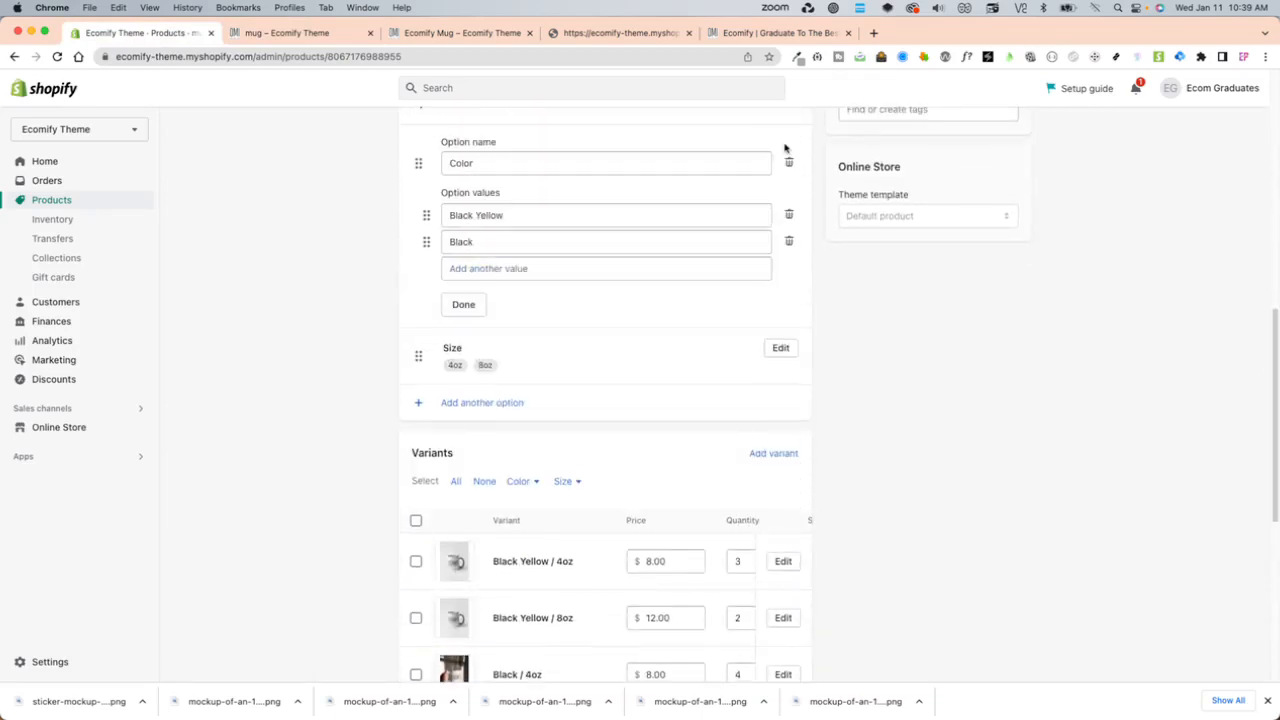
pyautogui.scroll(3, 596, 347)
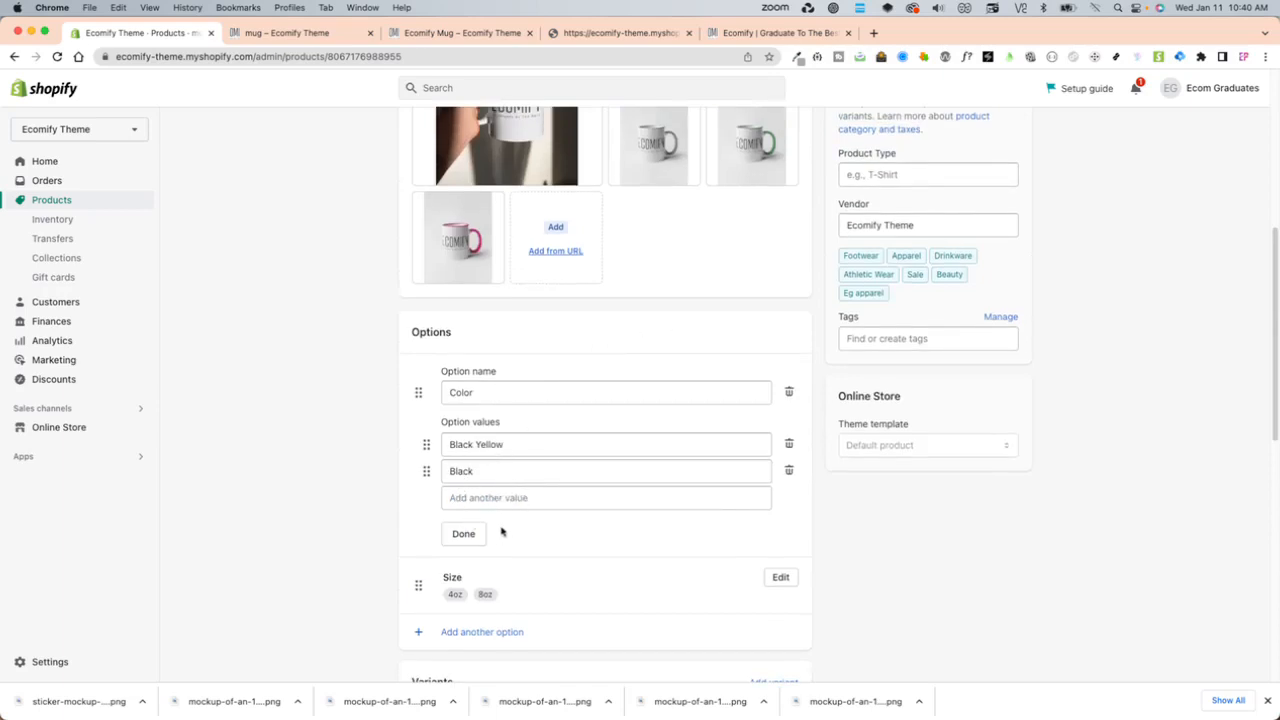
pyautogui.click(463, 533)
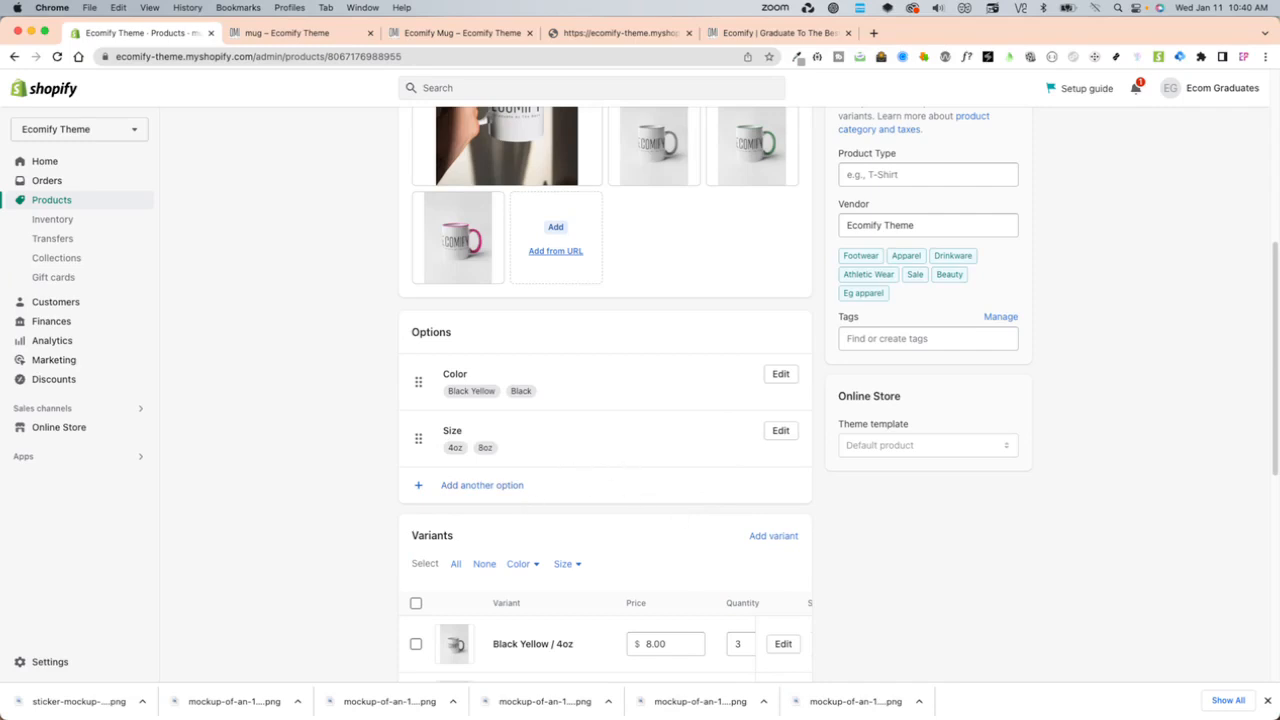
# - Bring the Photoshop swatch document into view for inspection, and return to the mug's storefront page in Chrome
pyautogui.moveTo(1279, 22); pyautogui.dragTo(407, 48)
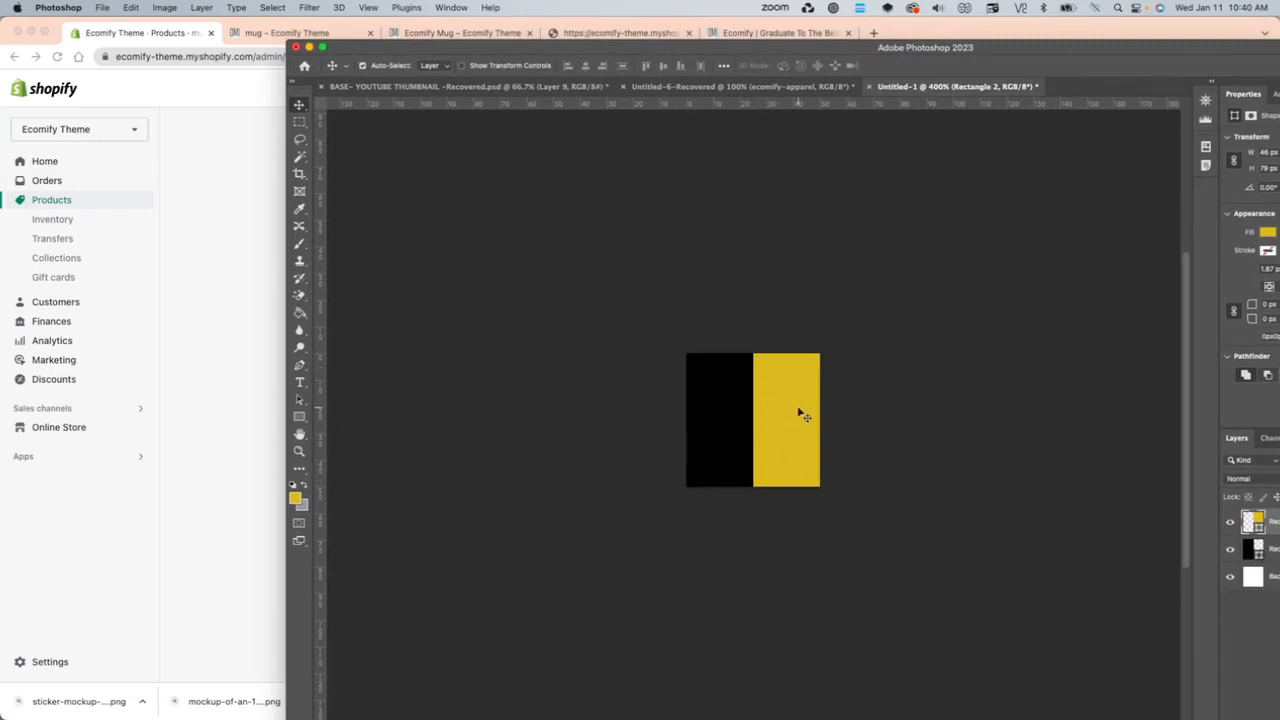
pyautogui.moveTo(498, 48); pyautogui.dragTo(1279, 20)
pyautogui.click(290, 31)
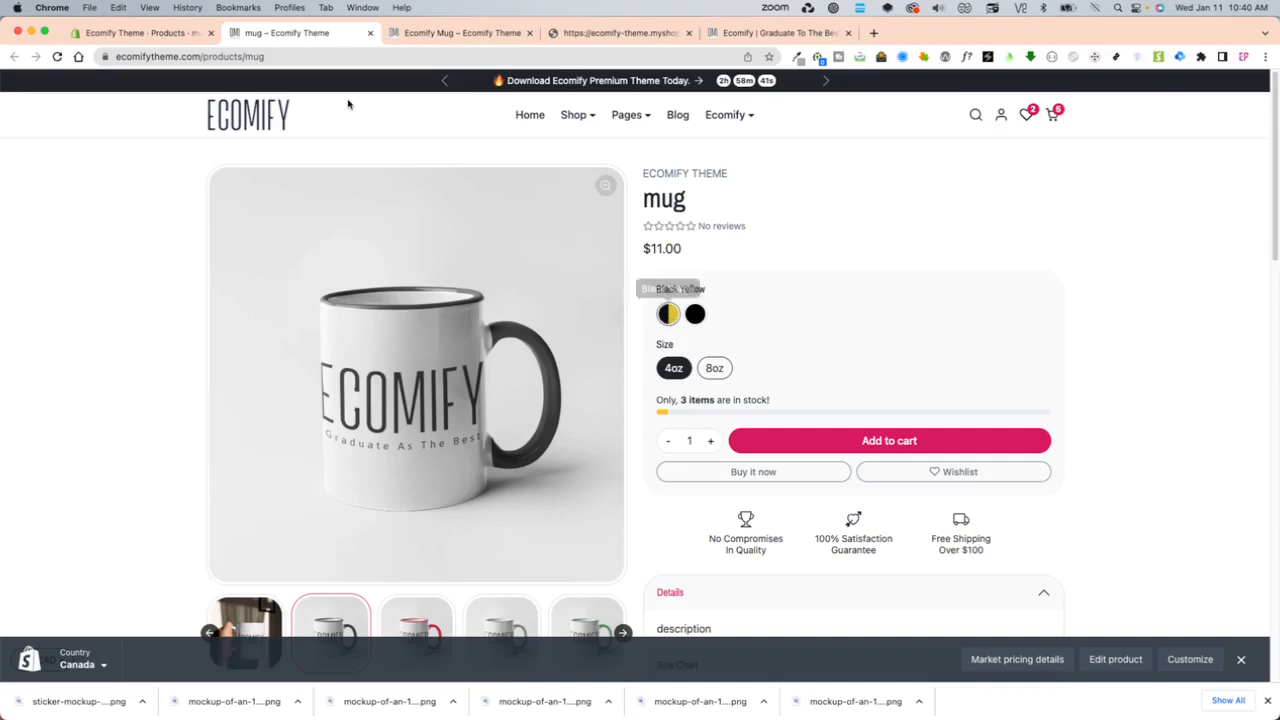
# - Open the store's Files settings to examine the uploaded swatch-black-yellow file, and return to the mug's storefront page
pyautogui.click(486, 32)
pyautogui.click(585, 35)
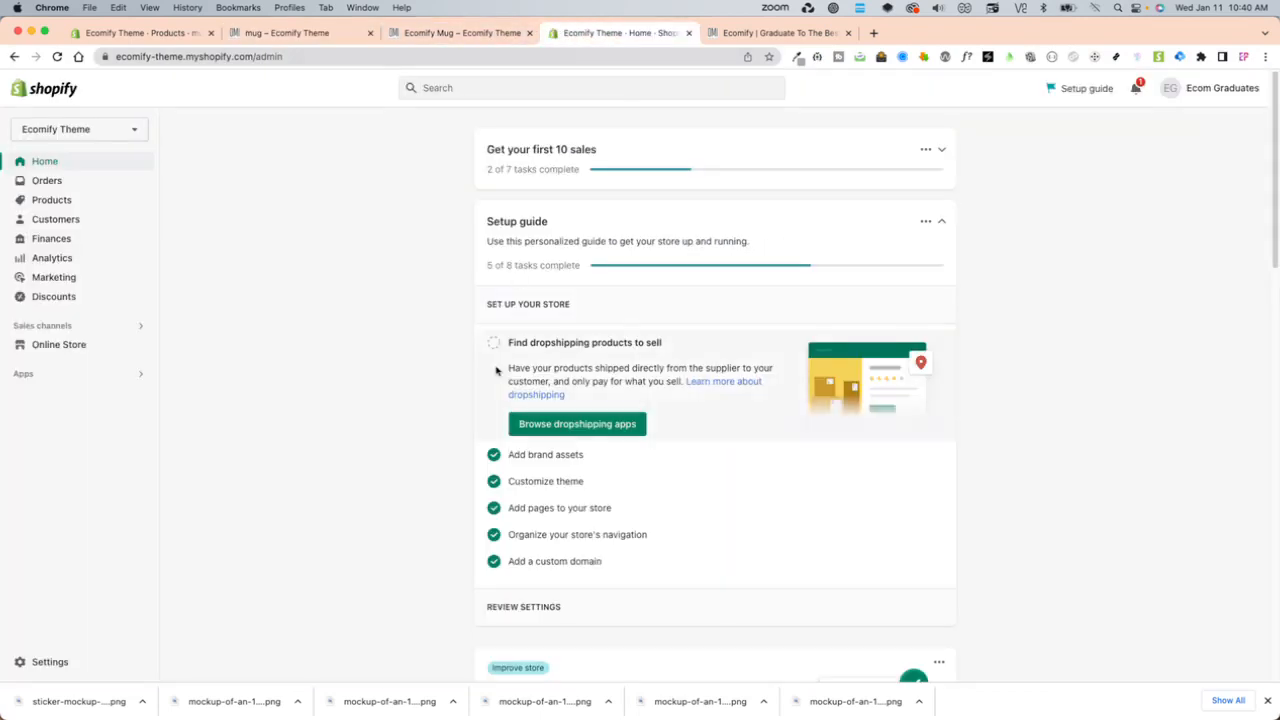
pyautogui.click(52, 662)
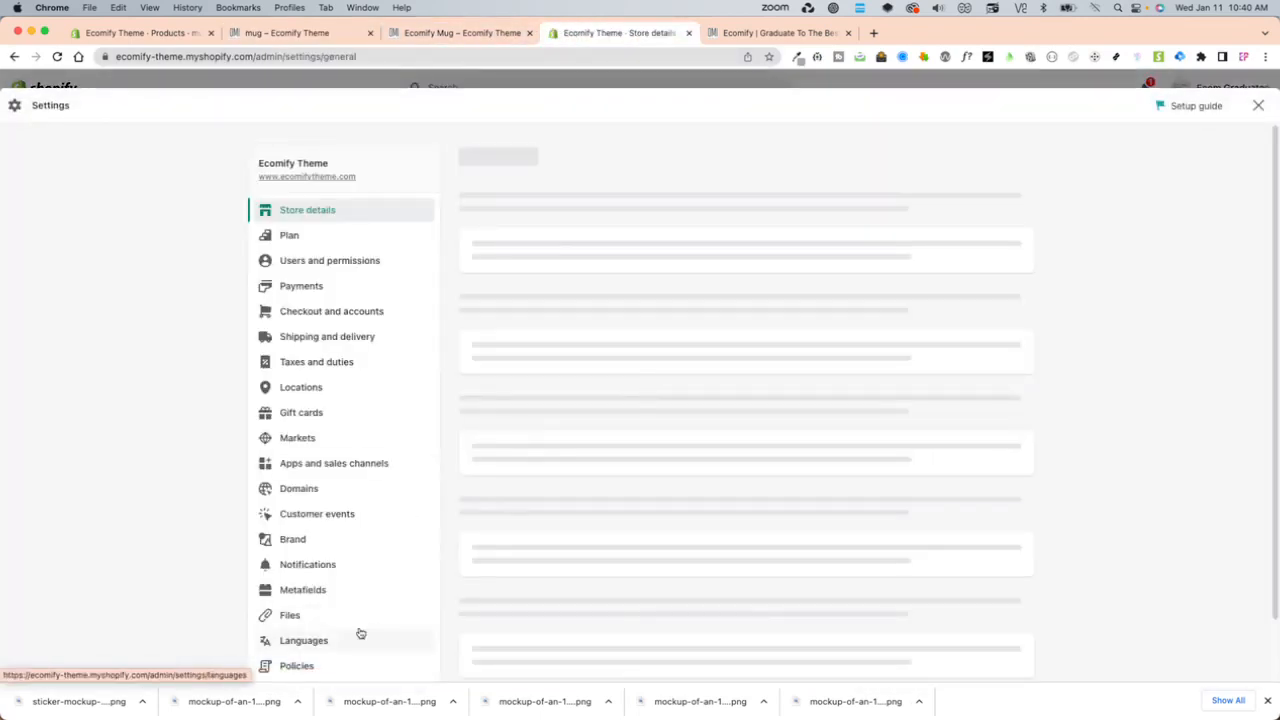
pyautogui.click(300, 617)
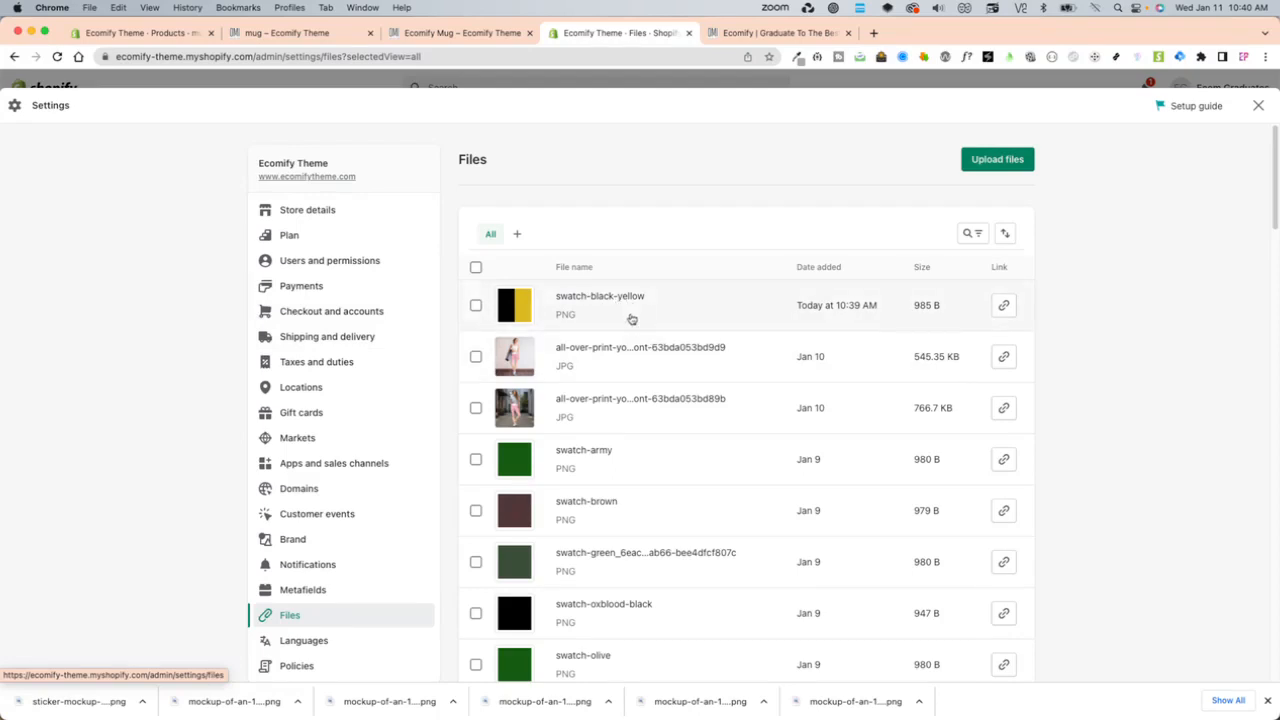
pyautogui.click(321, 38)
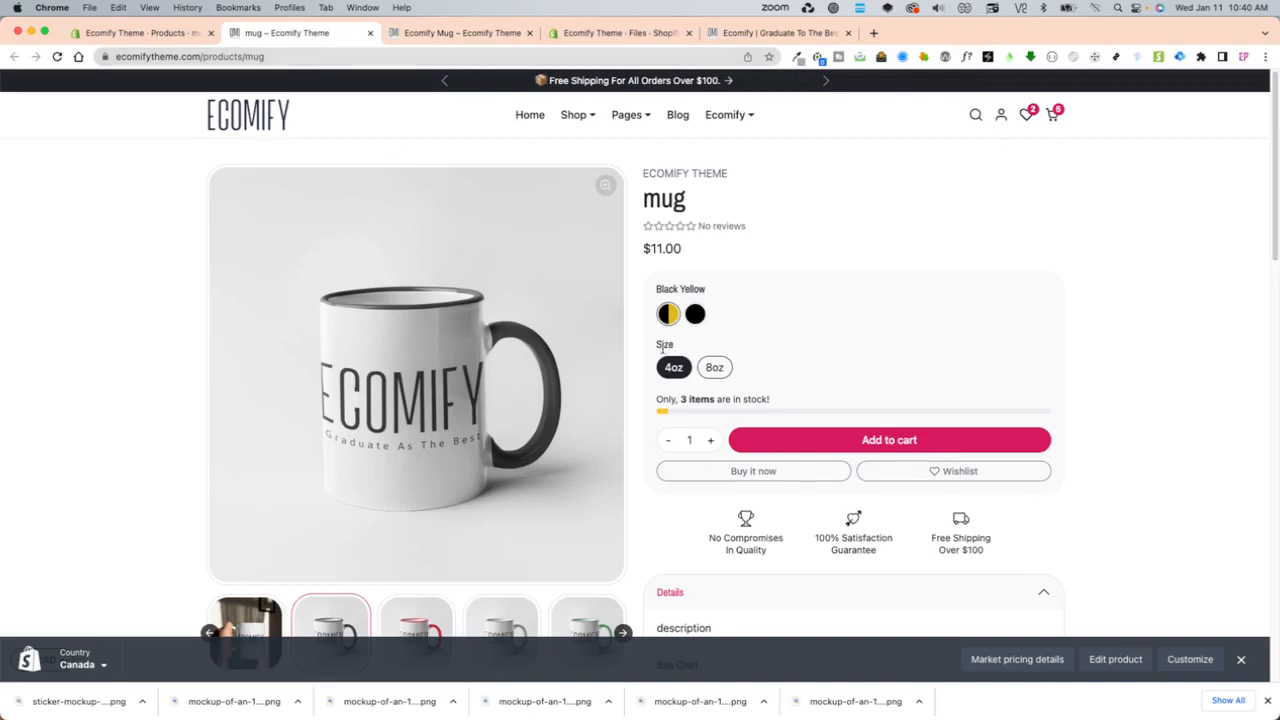